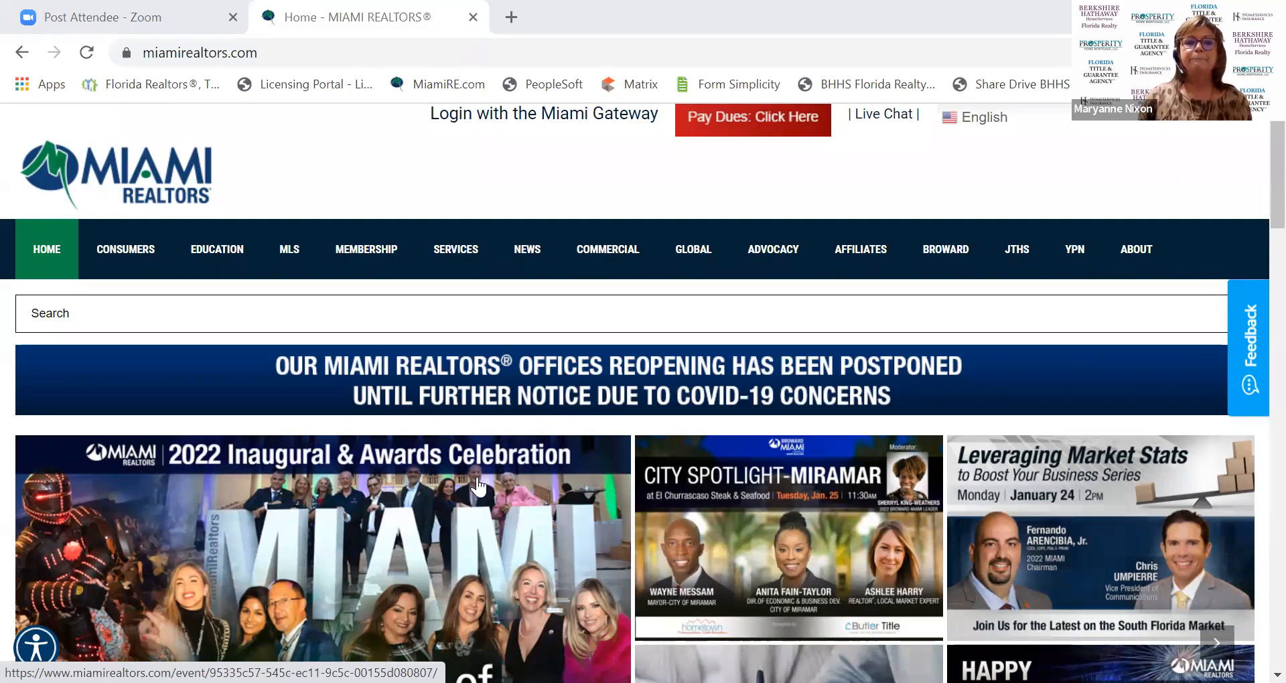
Sign in to Miami Gateway with the member's Login ID and password to reach the dashboard.
scroll(489, 492, "down", 1)
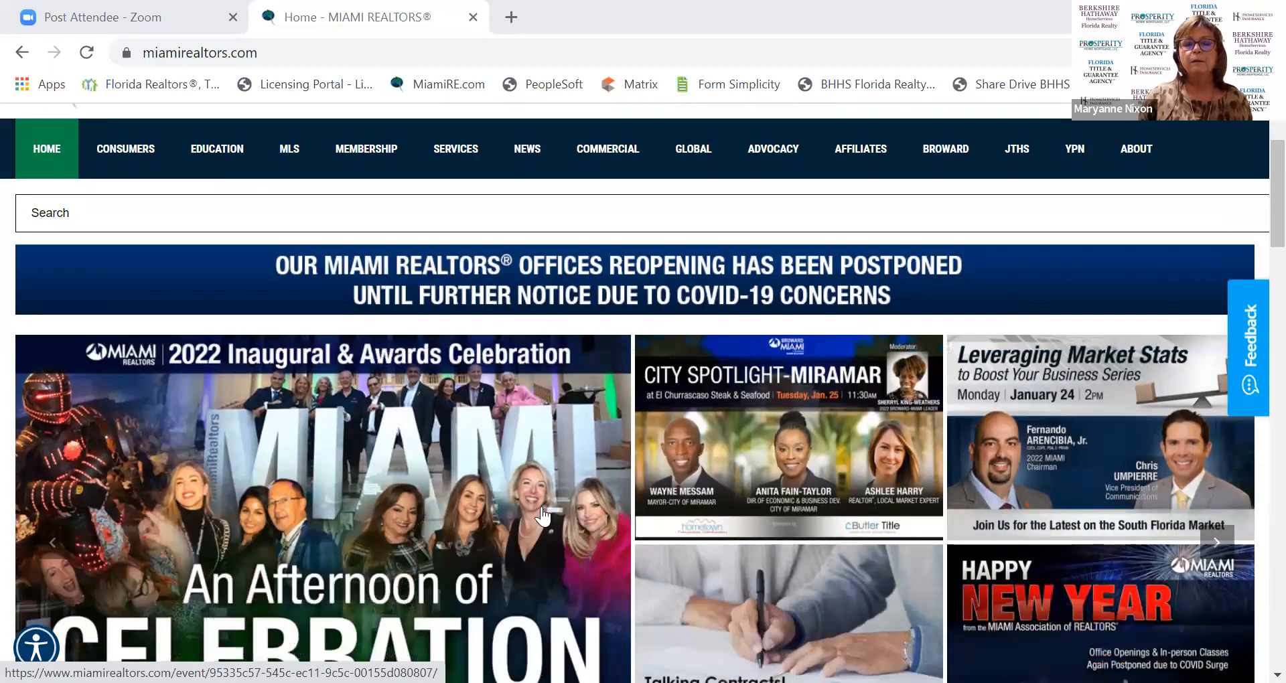
scroll(548, 510, "up", 1)
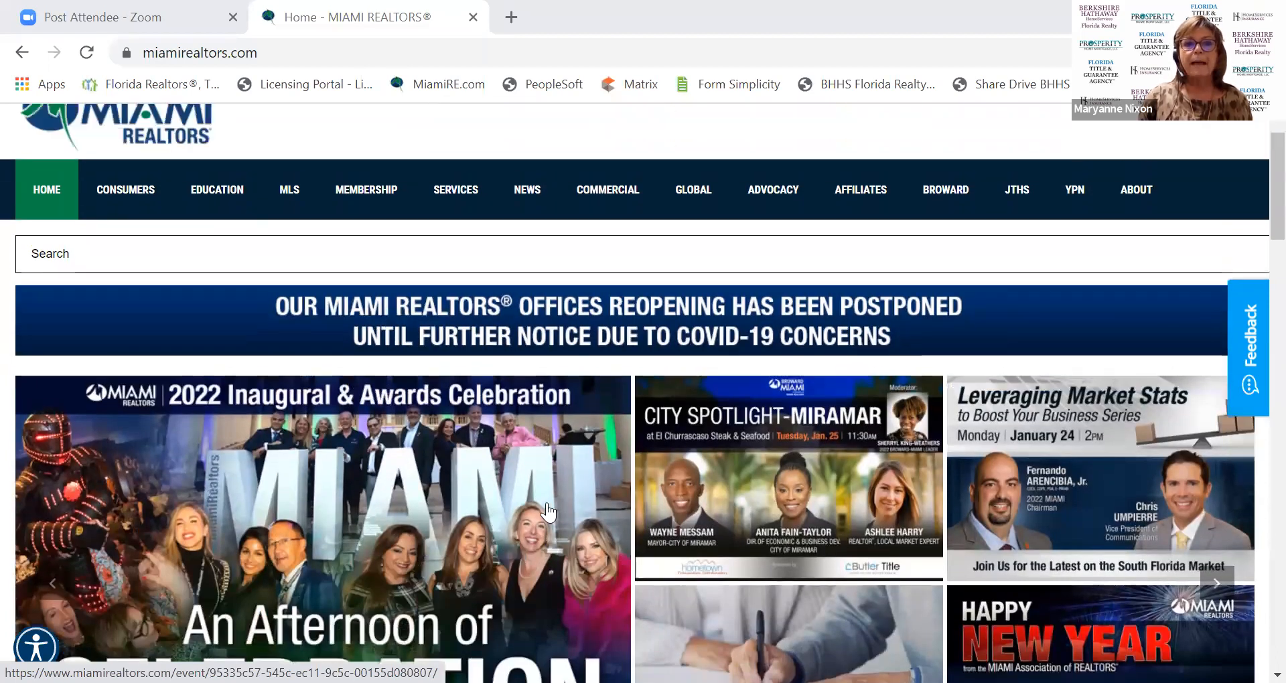
scroll(548, 510, "down", 1)
scroll(547, 510, "down", 5)
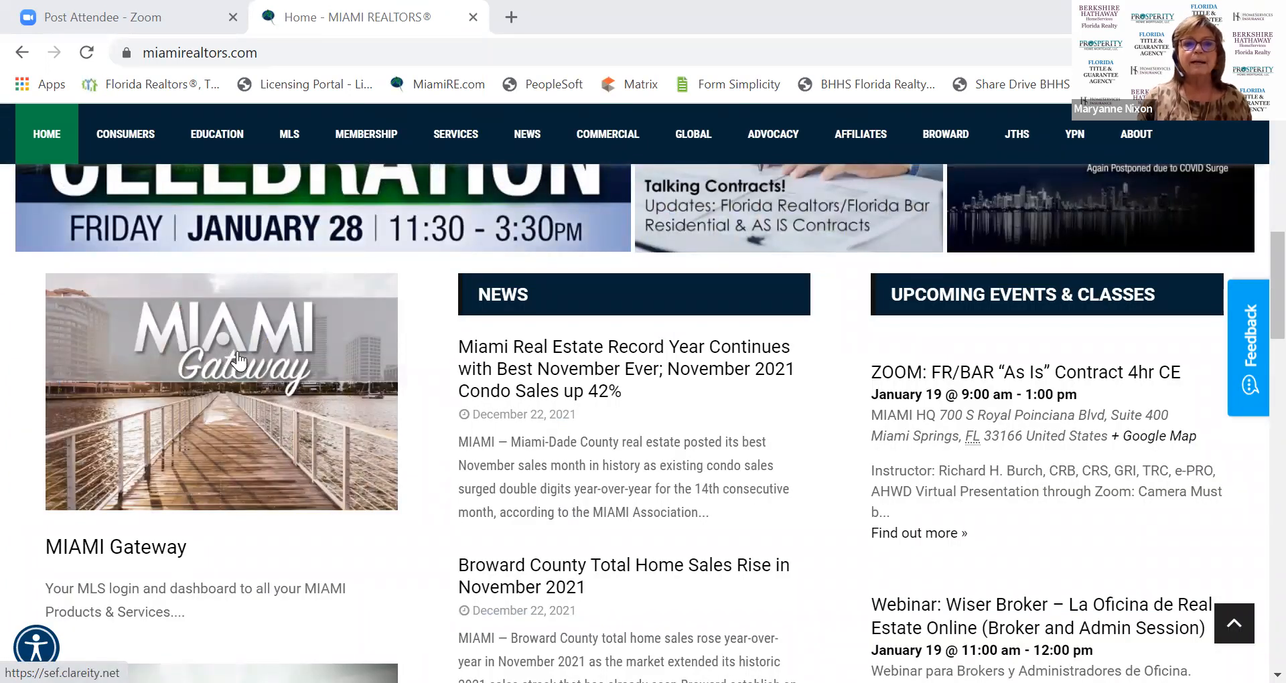
left_click(271, 392)
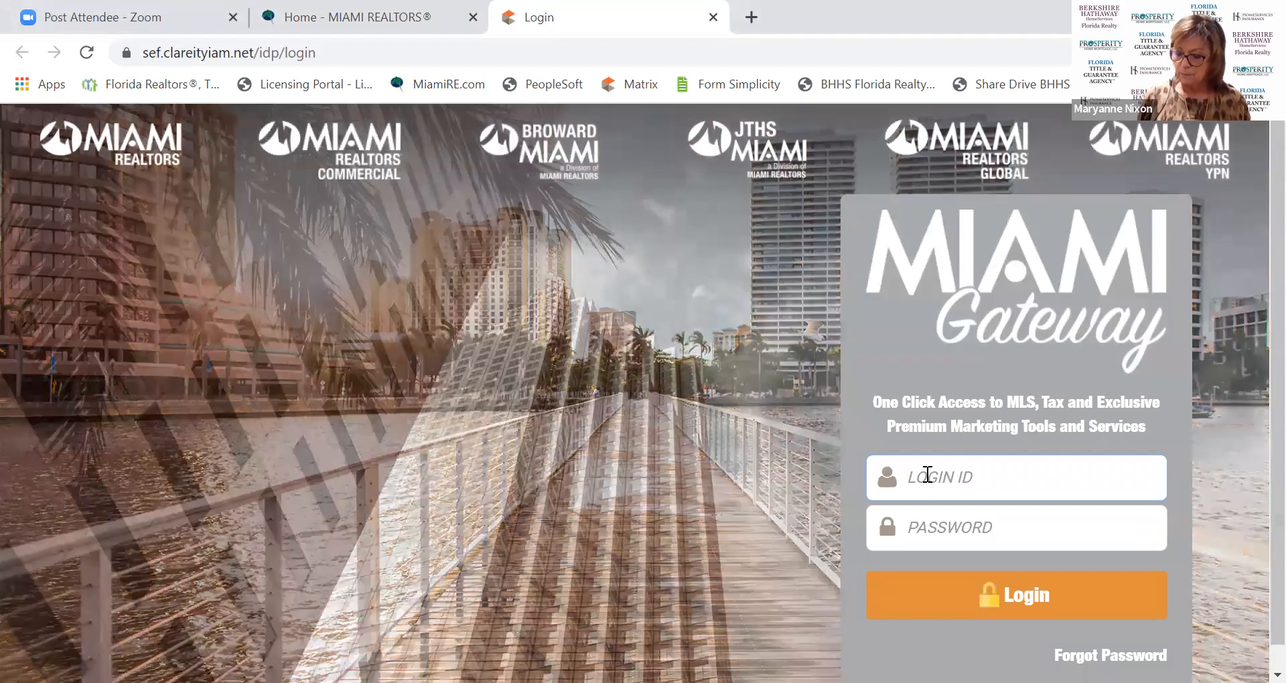
left_click(969, 530)
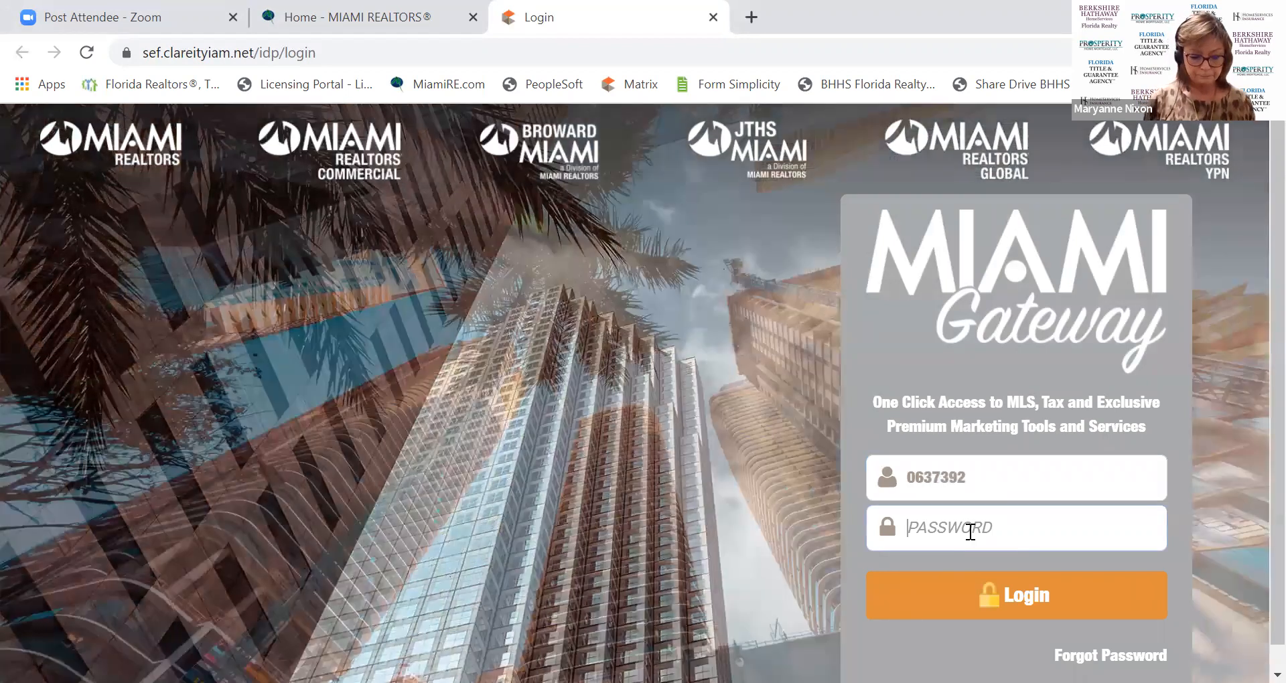
type("*********")
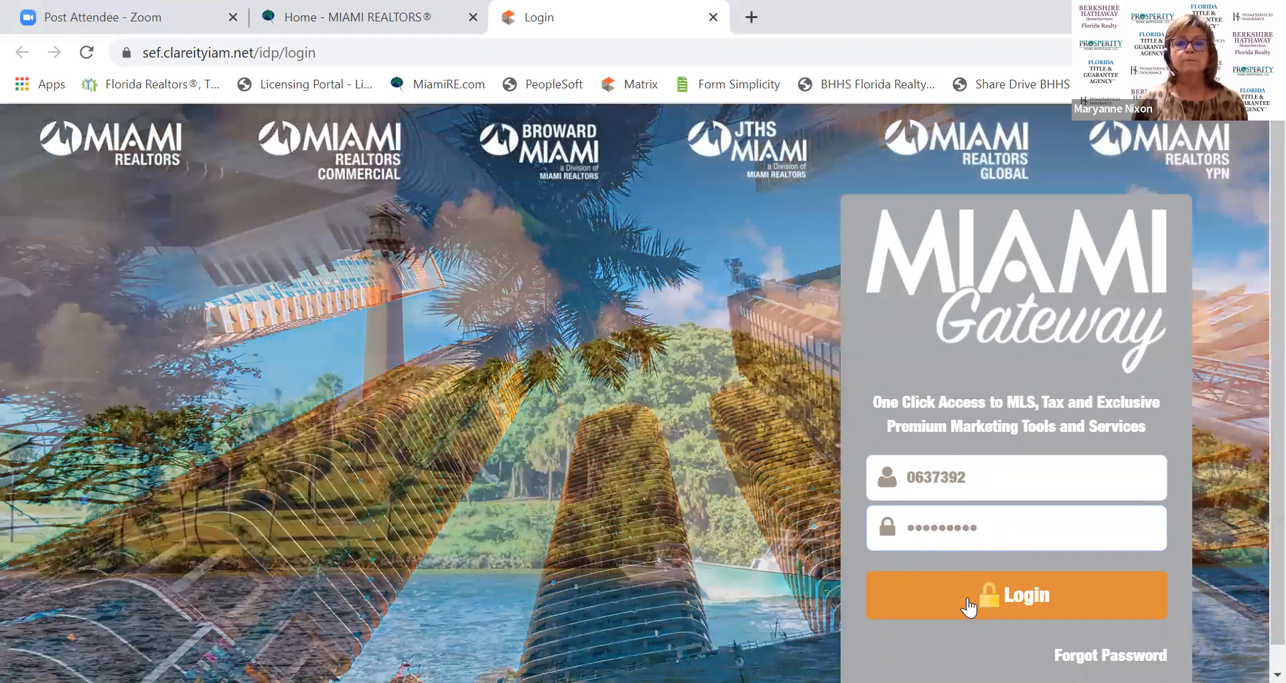
left_click(969, 606)
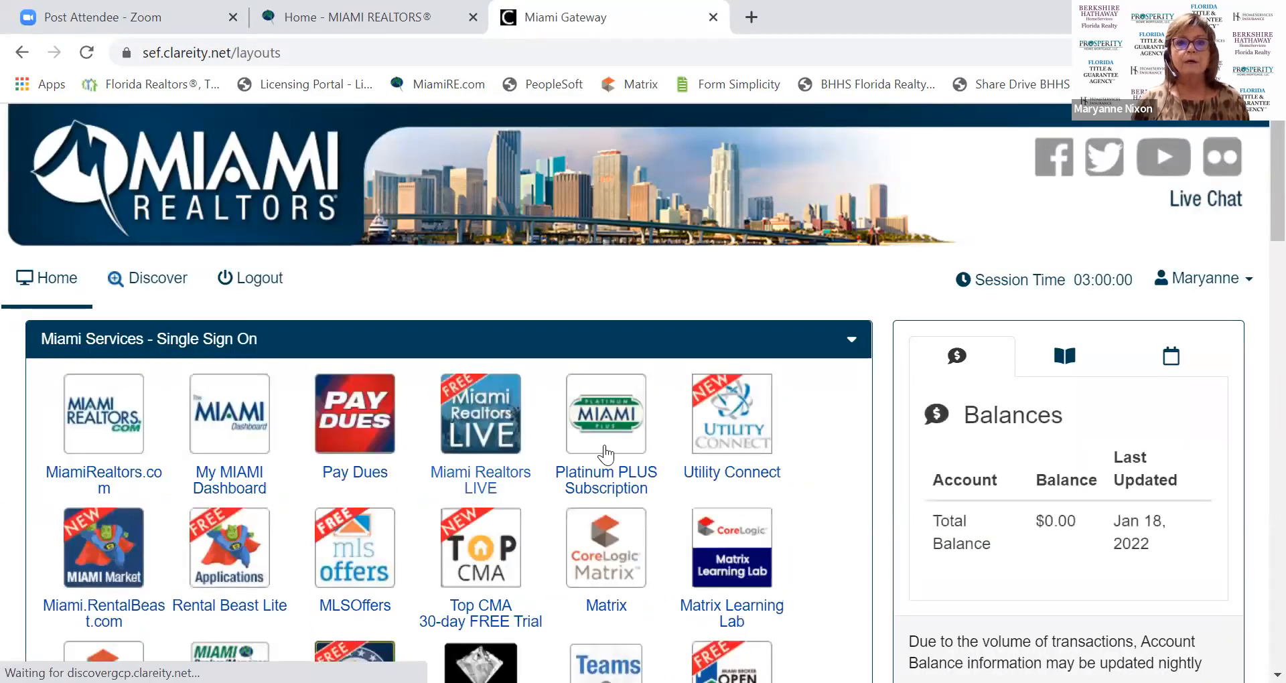
scroll(601, 451, "down", 1)
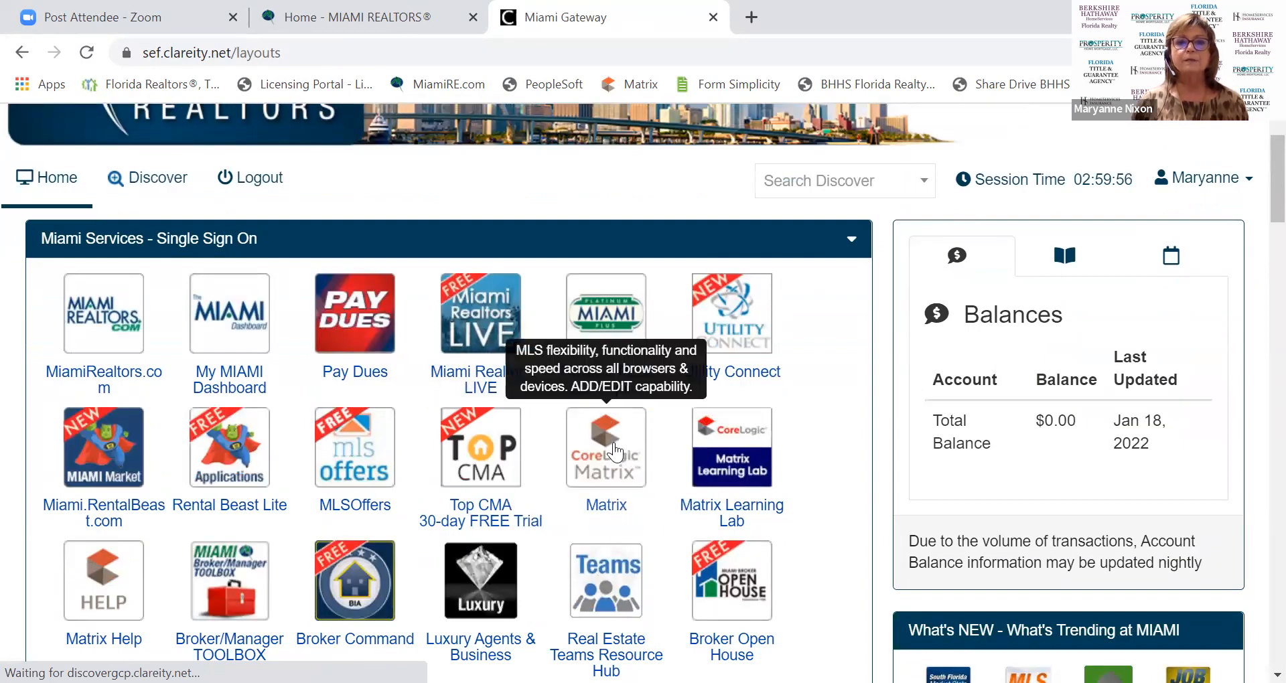
Launch Matrix MLS via single sign-on and open Form Simplicity from its External Links.
left_click(614, 449)
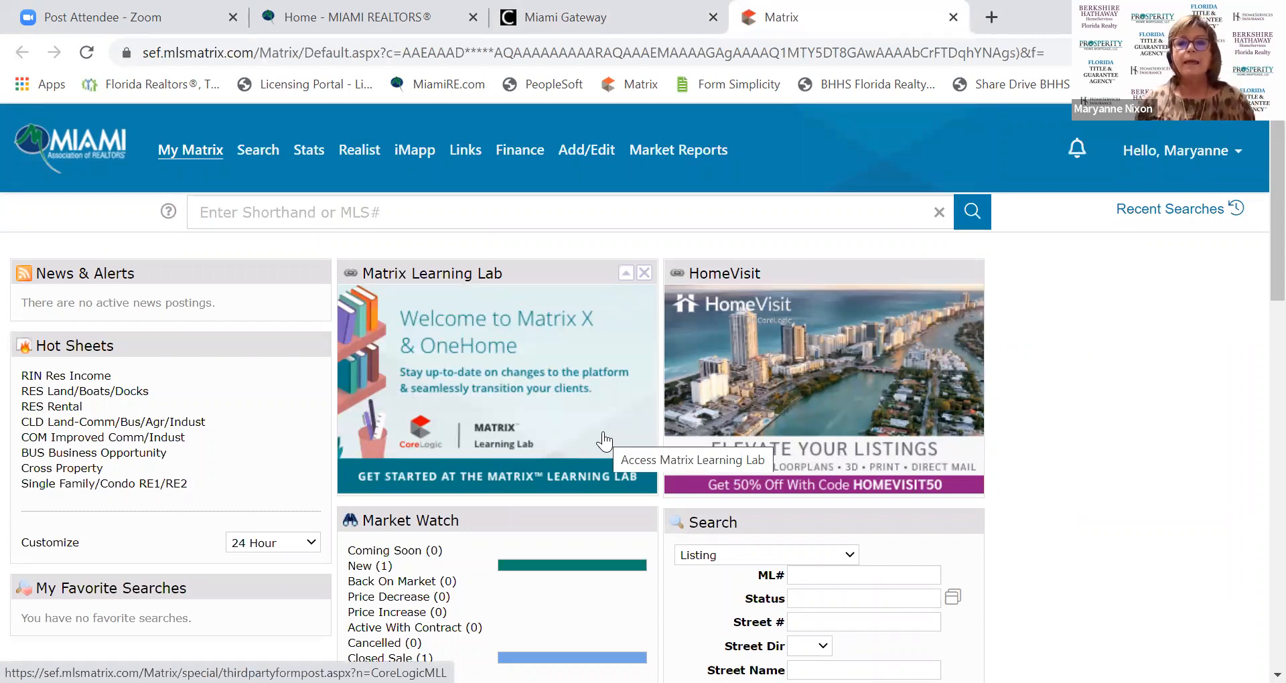
scroll(838, 462, "down", 6)
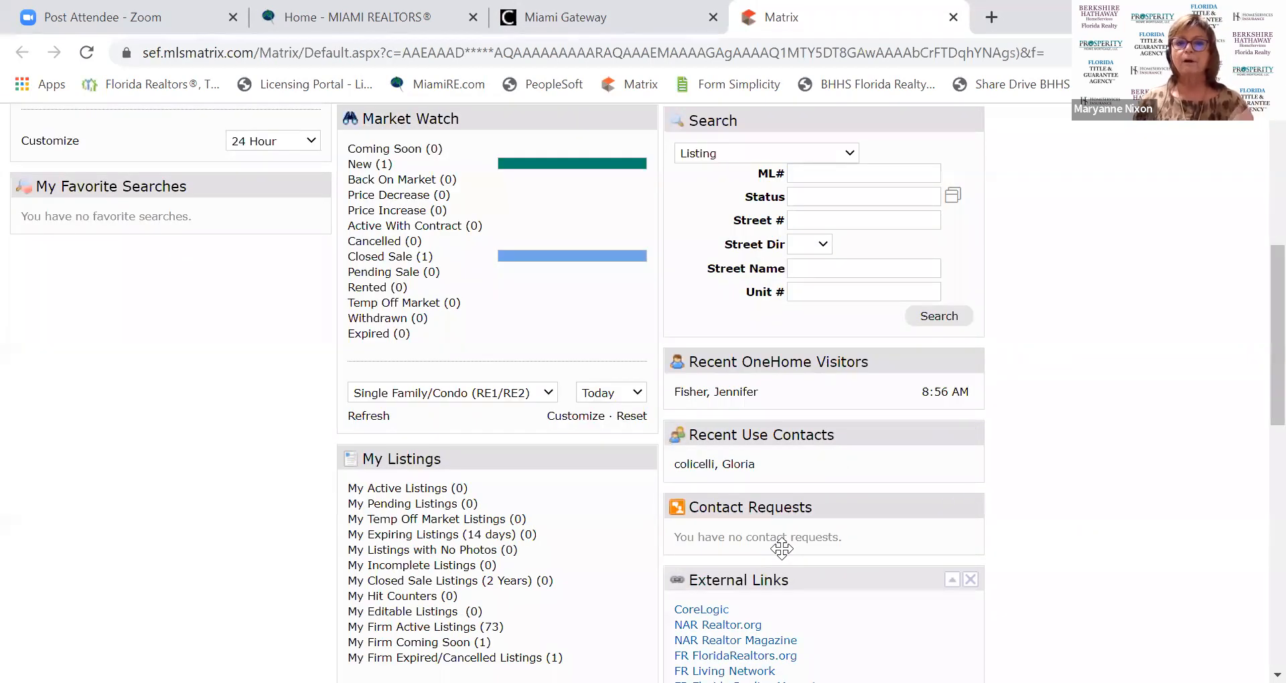
scroll(813, 592, "down", 6)
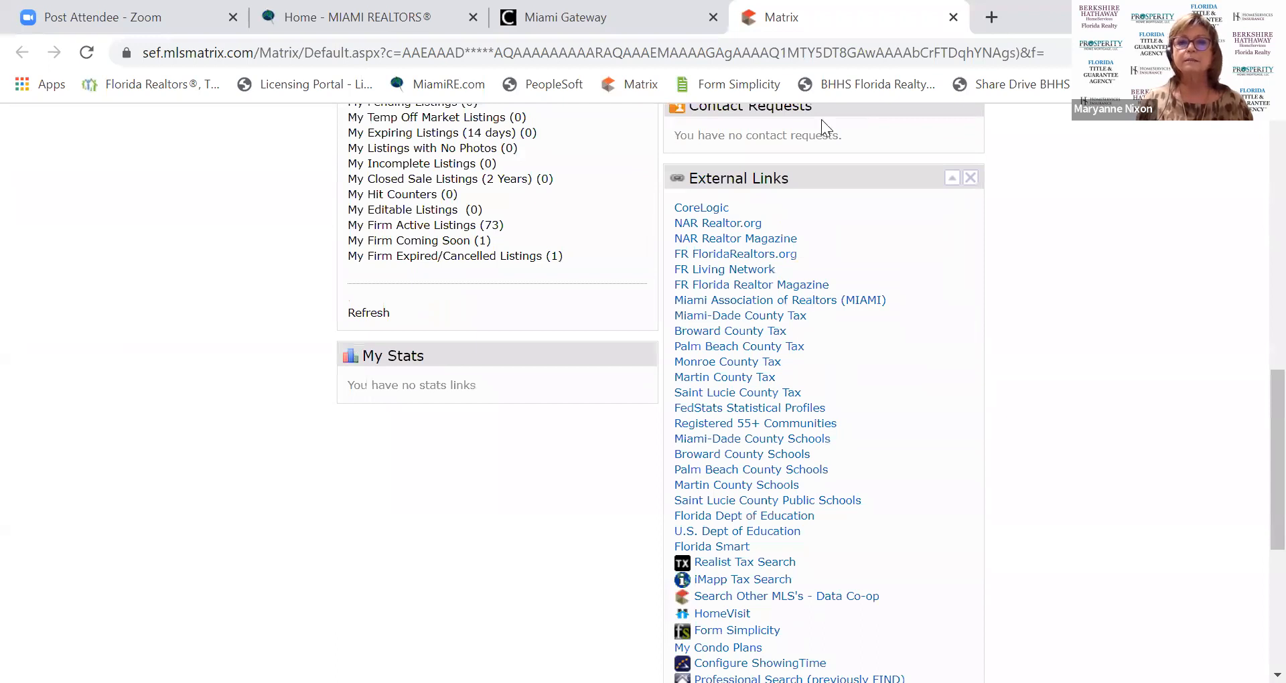
scroll(849, 387, "down", 5)
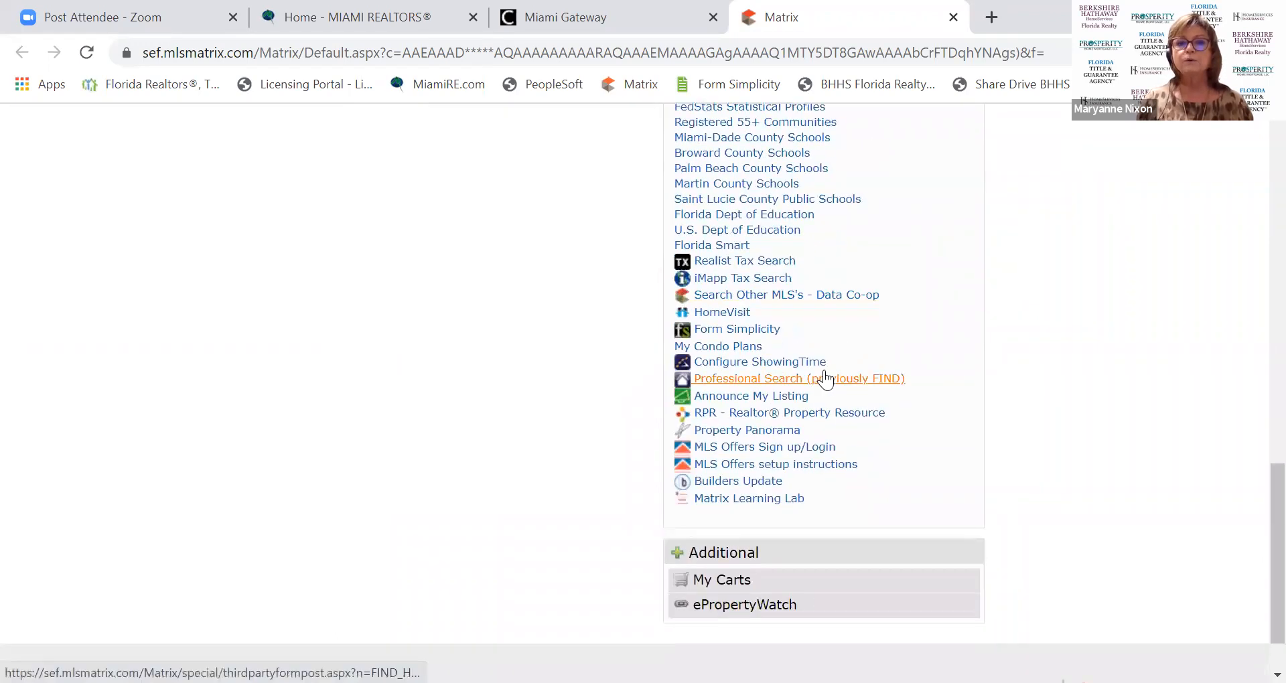
left_click(711, 331)
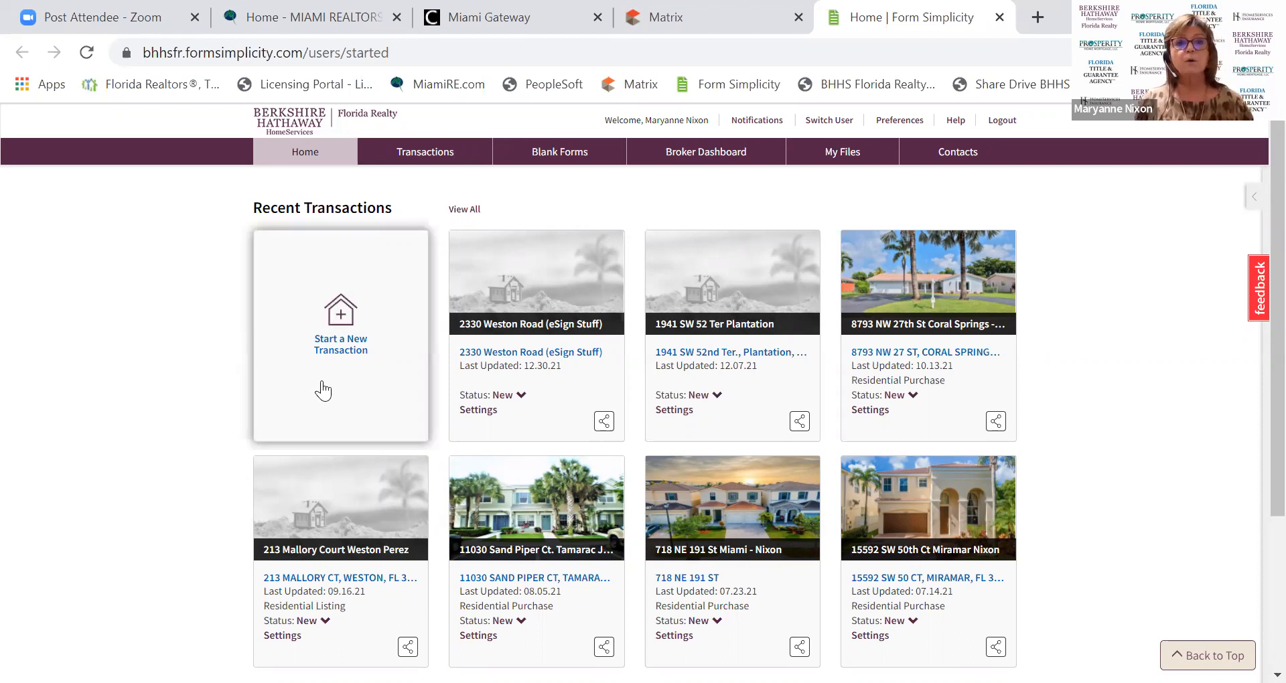
left_click(327, 345)
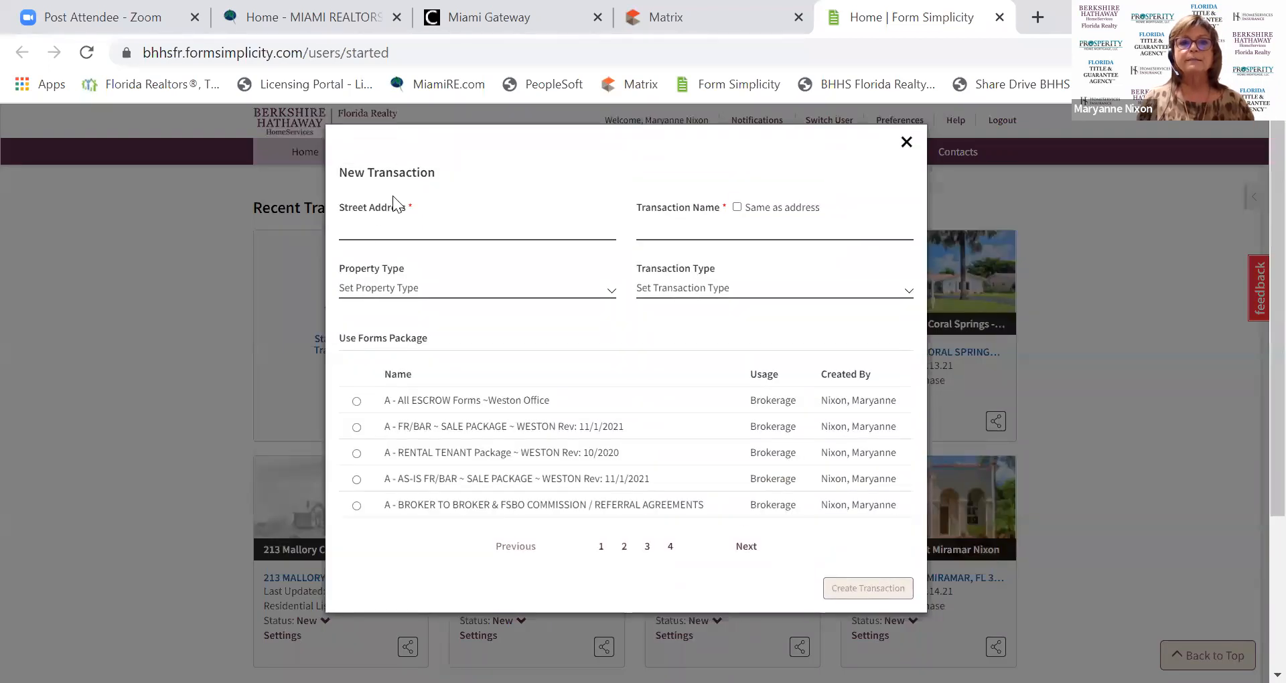
left_click(377, 235)
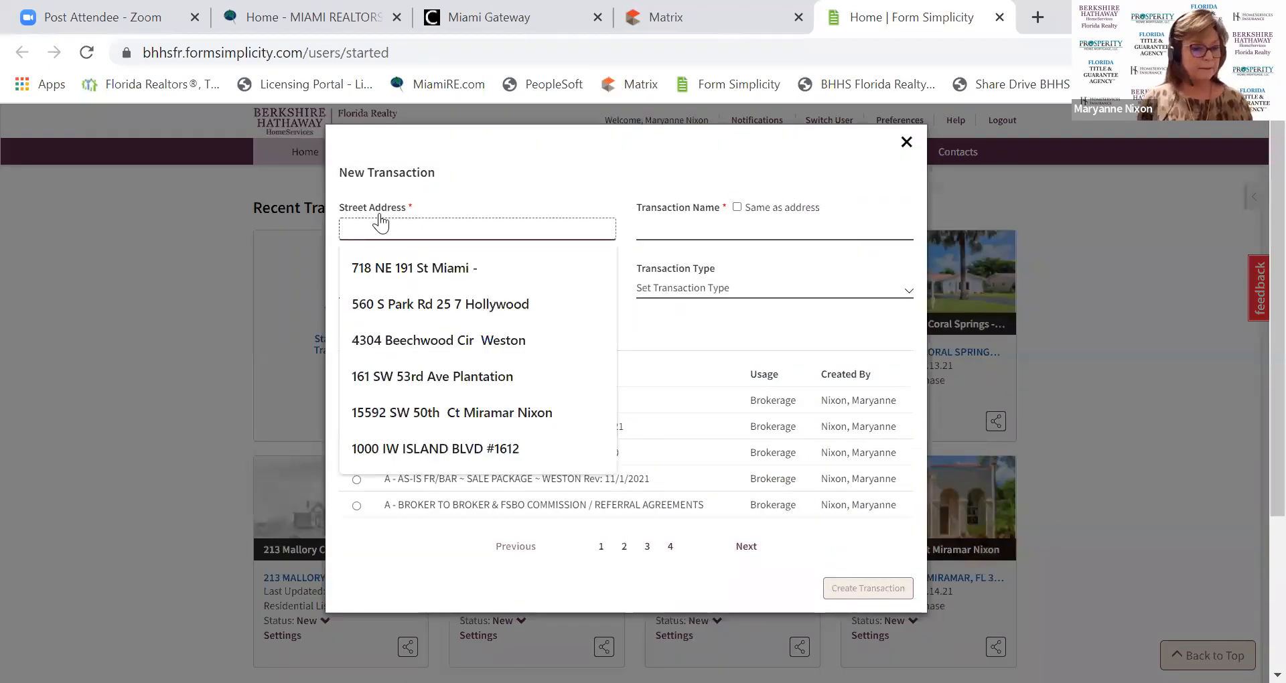
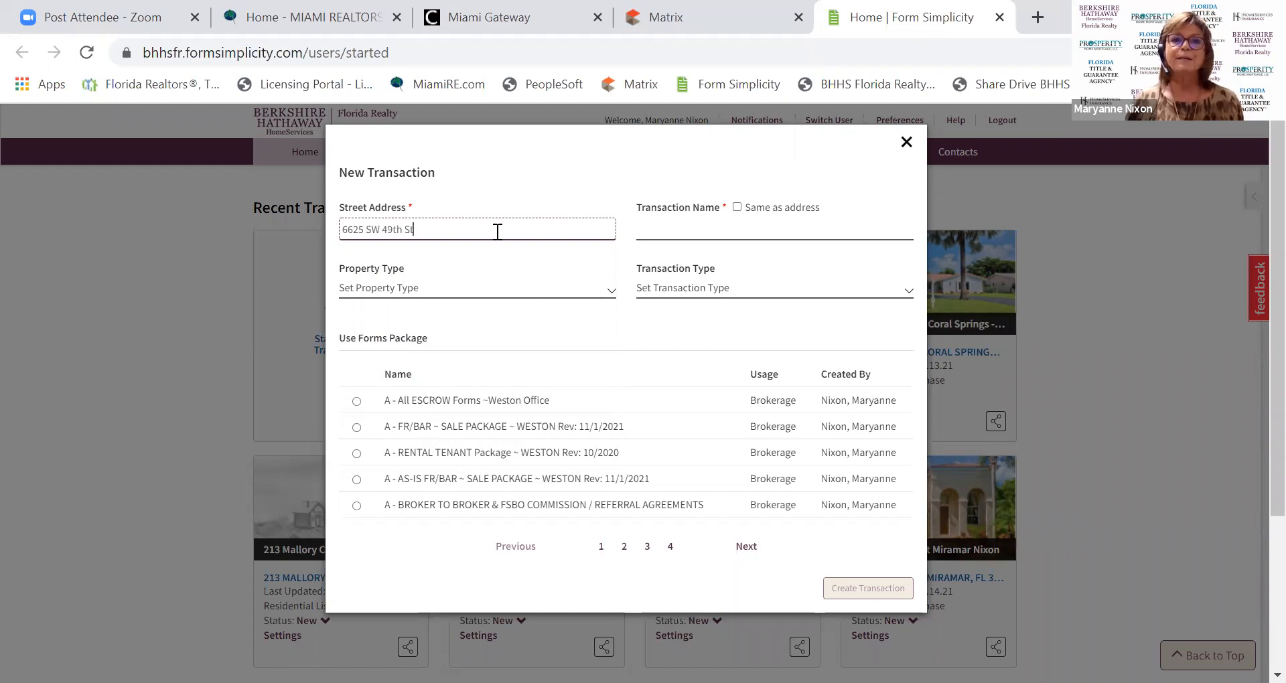
left_click(737, 208)
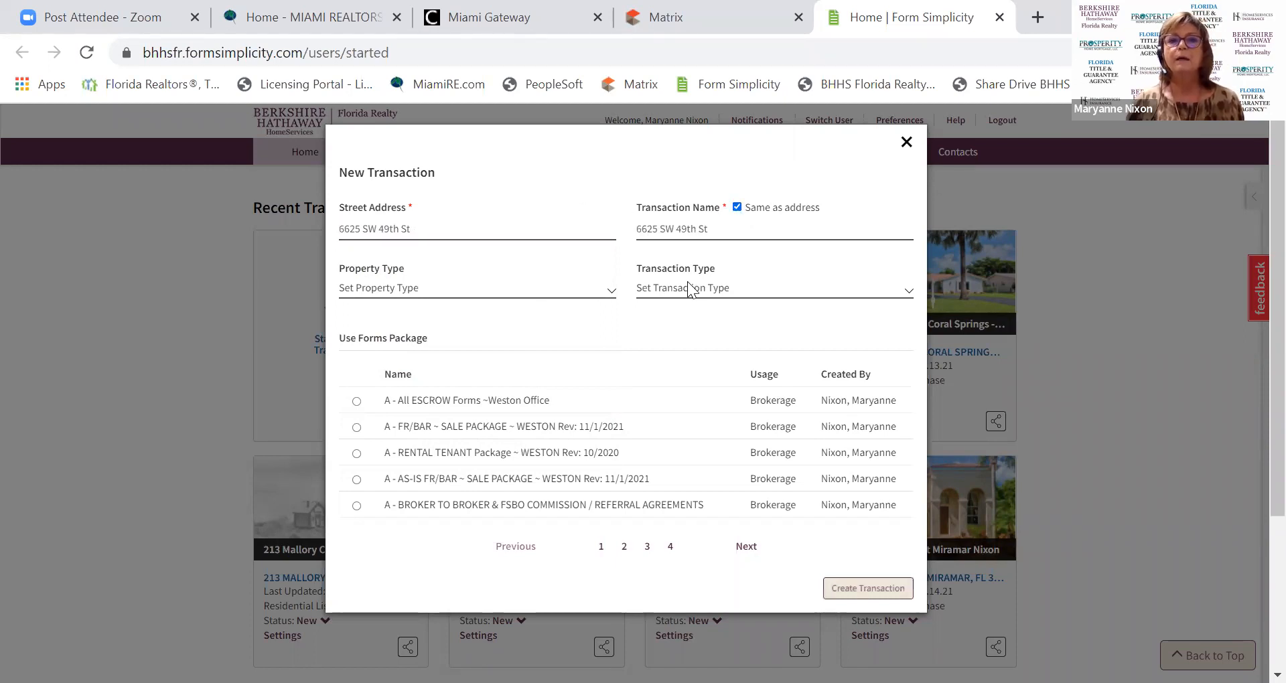
left_click(721, 229)
type("Fishe")
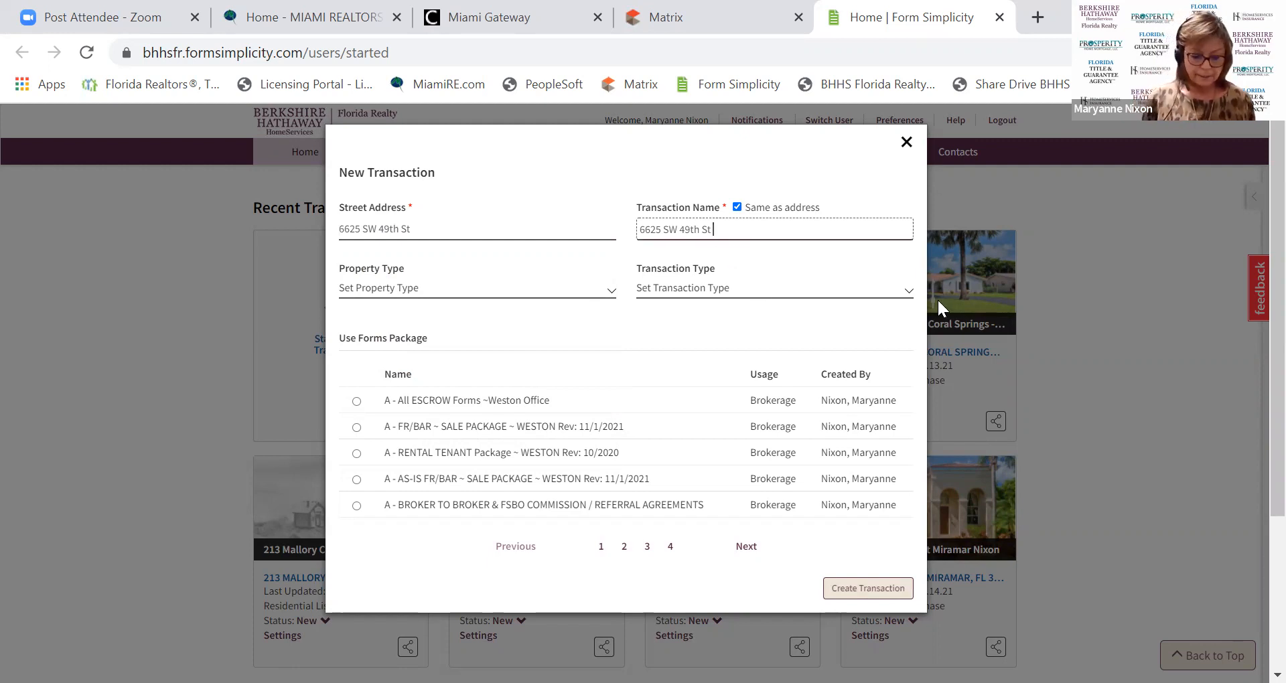
type("r")
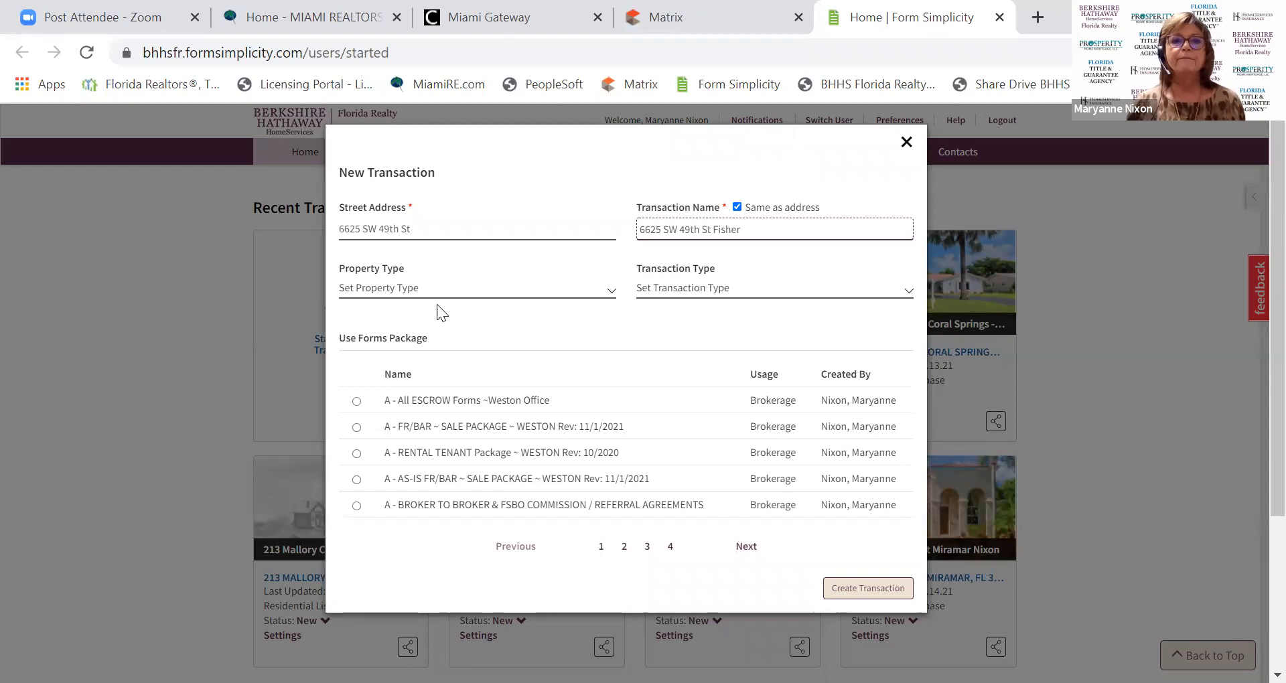
Create the transaction as Residential Purchase using the AS-IS FR/BAR SALE PACKAGE forms.
left_click(386, 281)
left_click(379, 321)
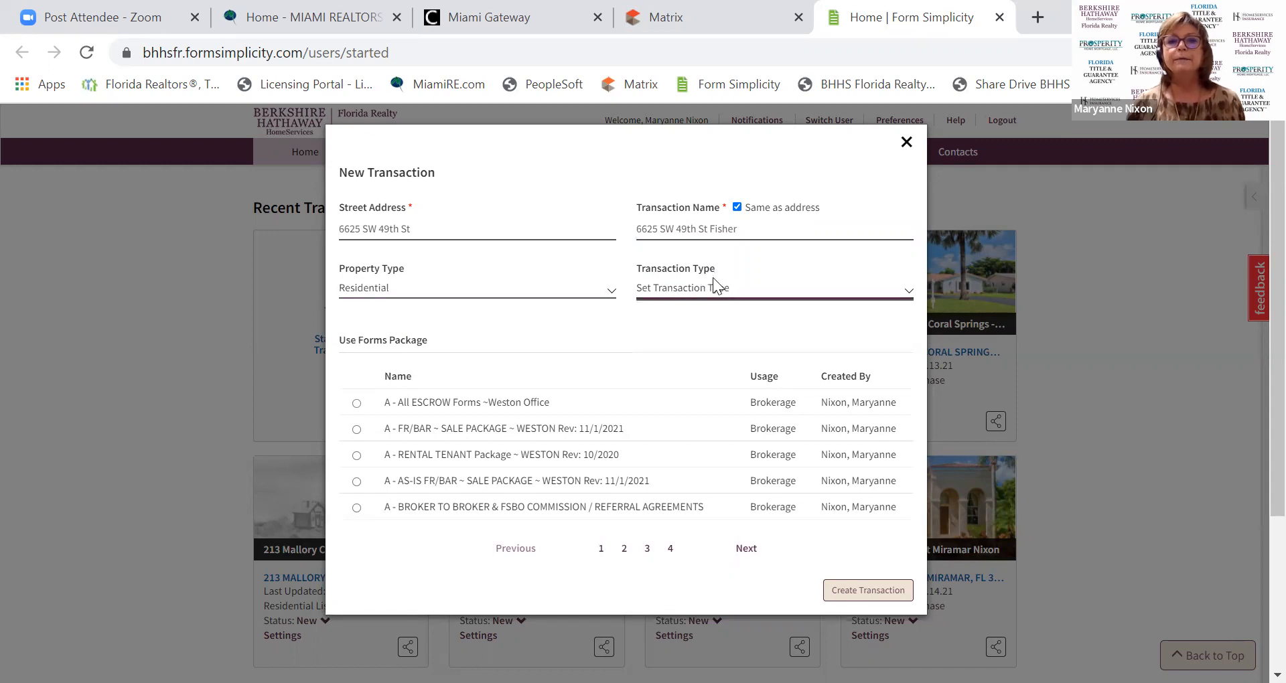
left_click(723, 280)
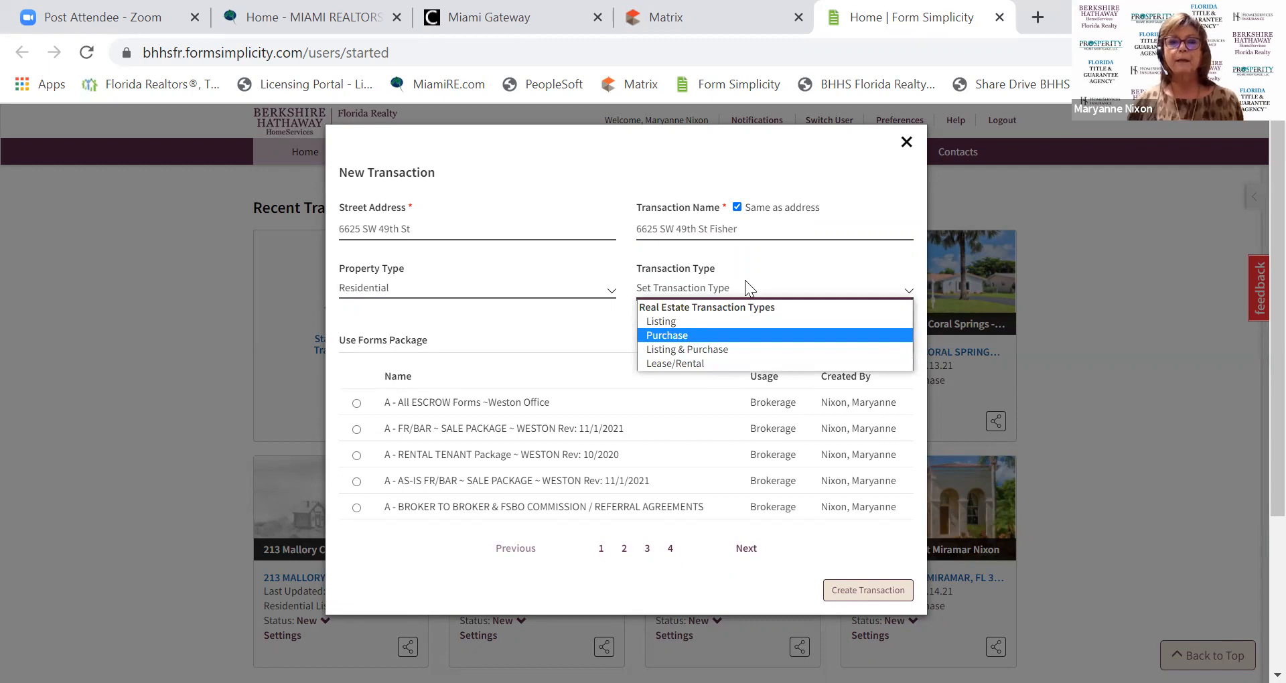
key("Return")
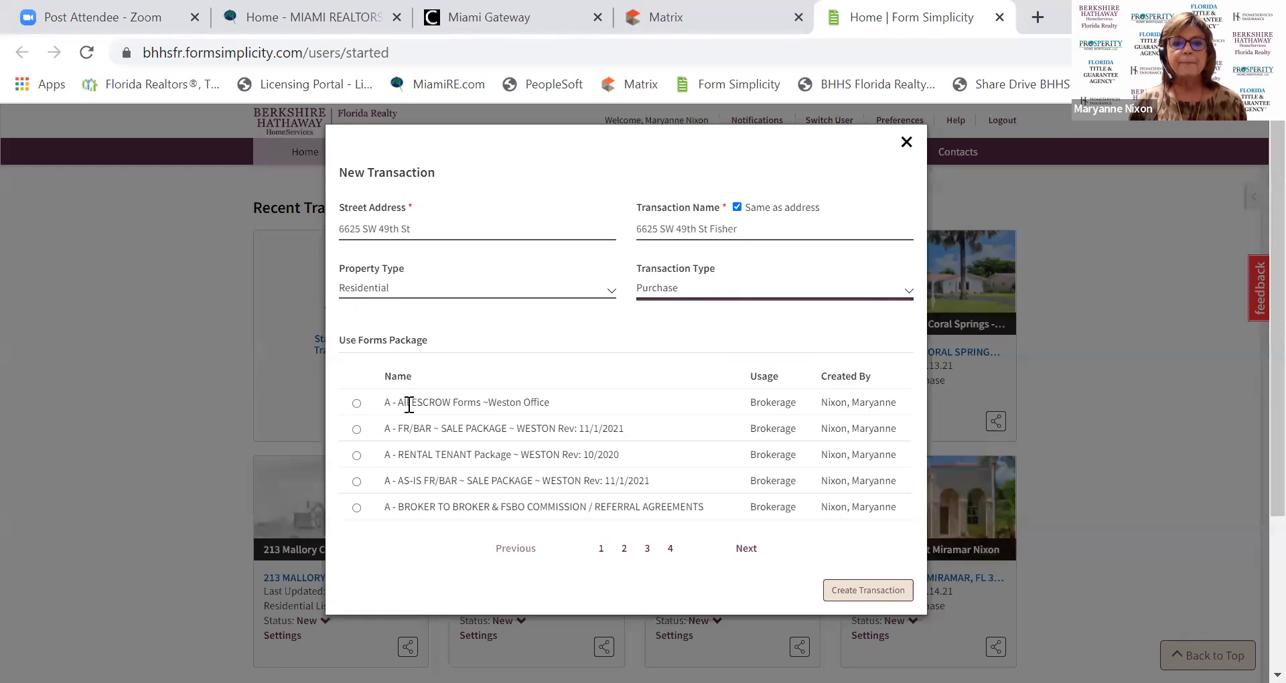
left_click(357, 481)
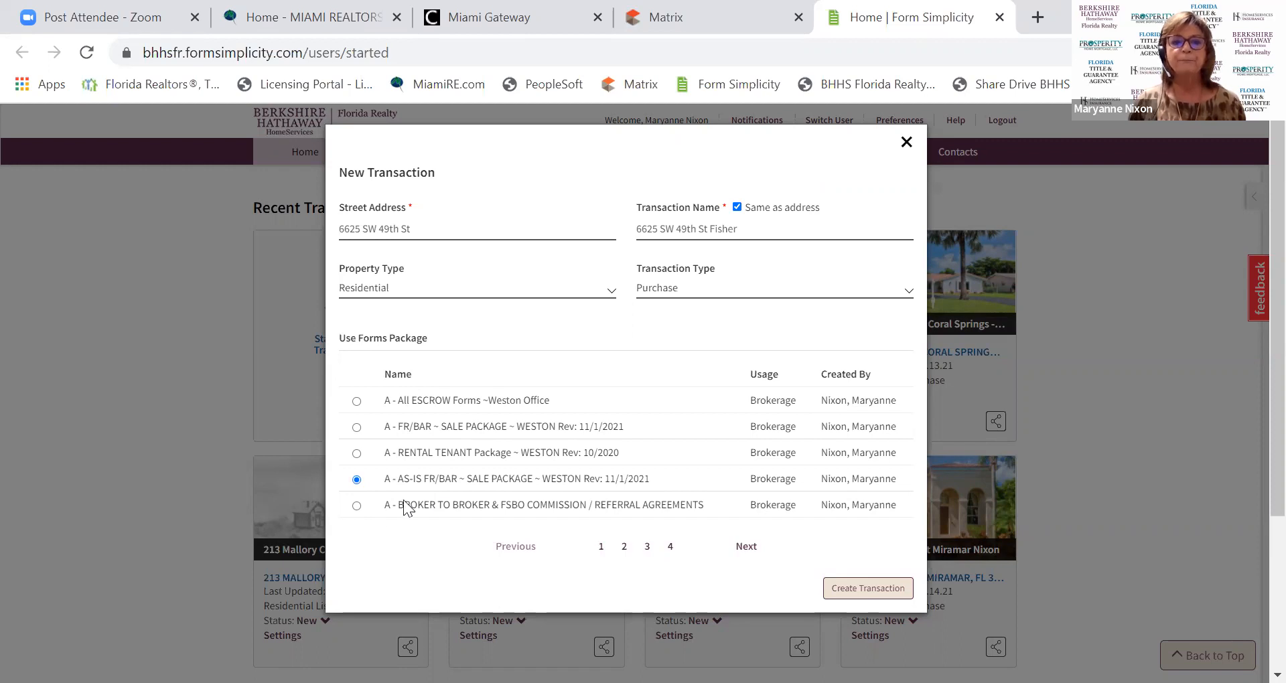
left_click(850, 595)
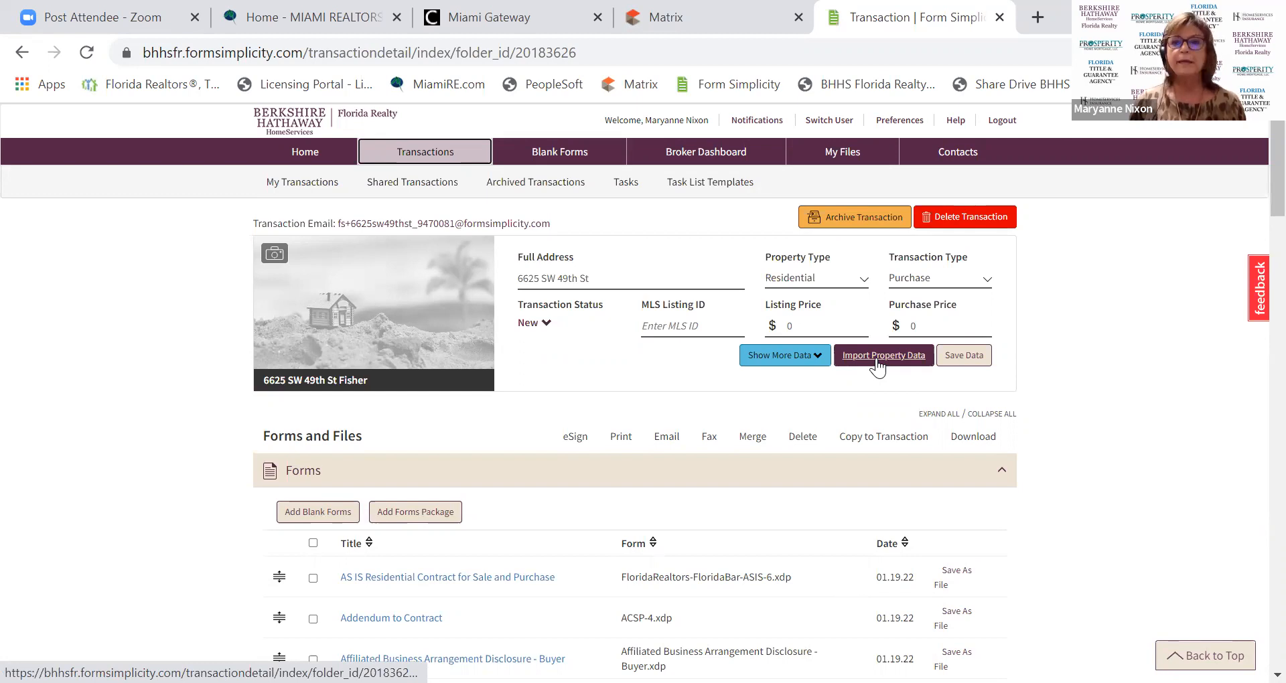
Import MLS listing A11144045 and save its details into the transaction.
left_click(878, 361)
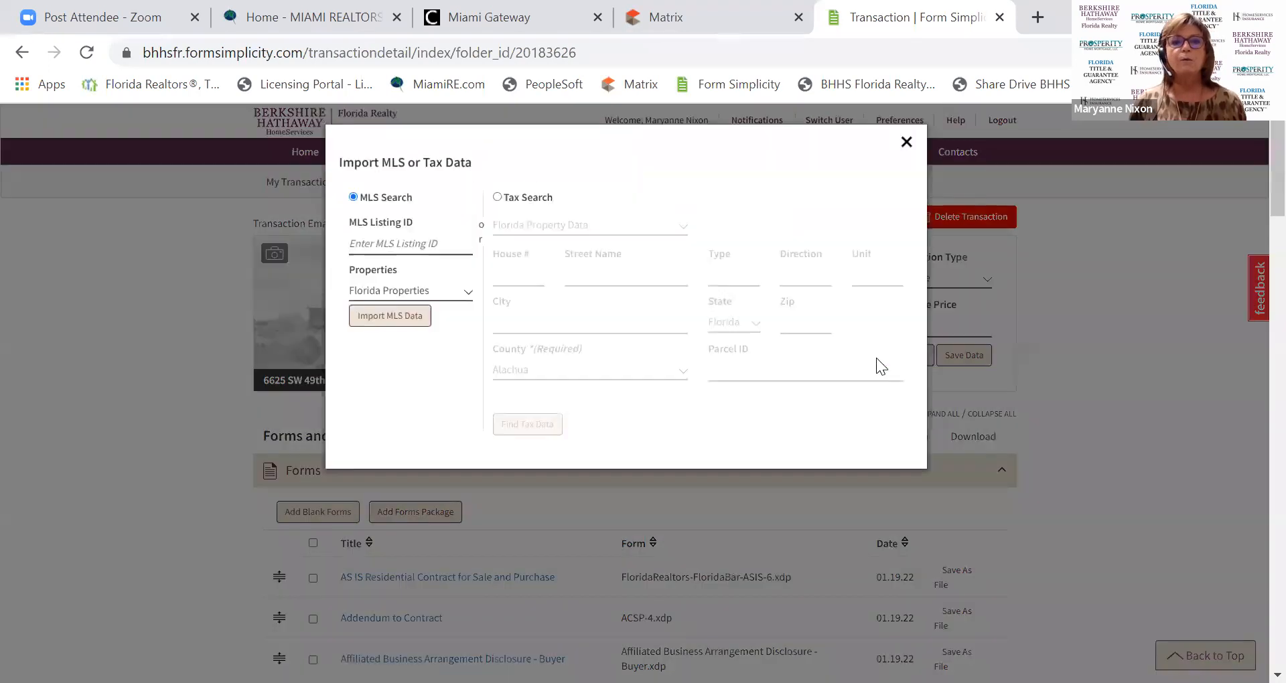
left_click(372, 244)
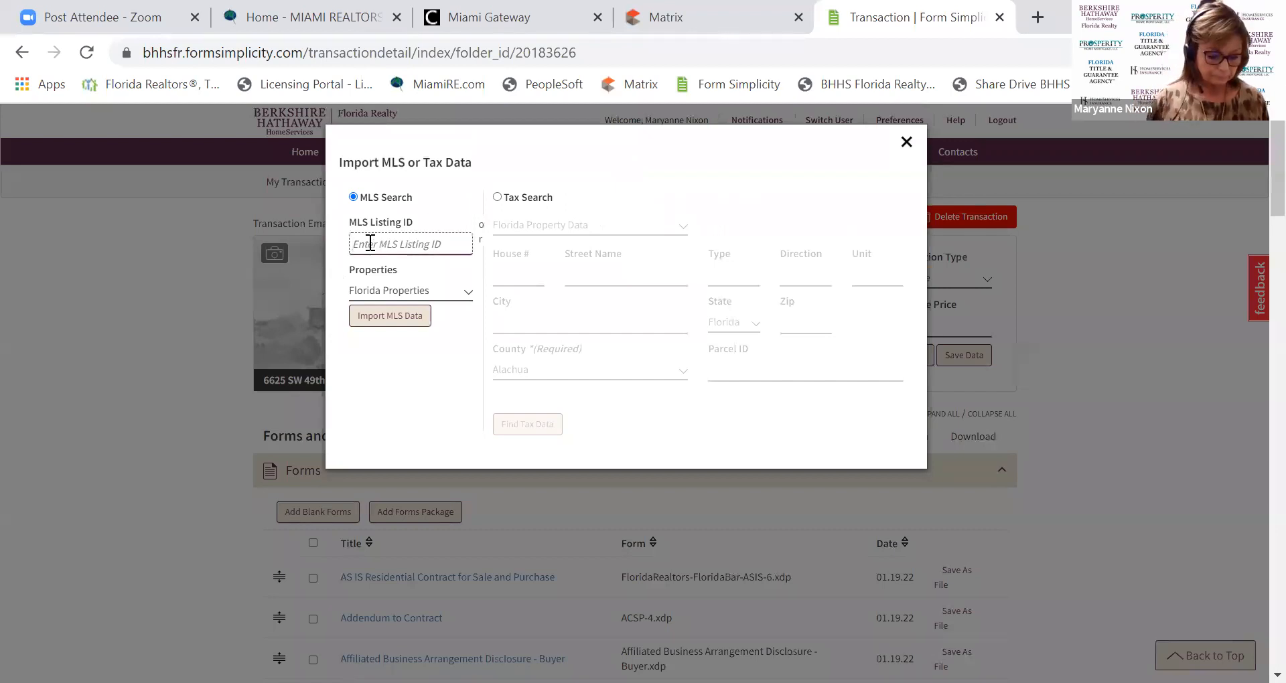
type("A11144")
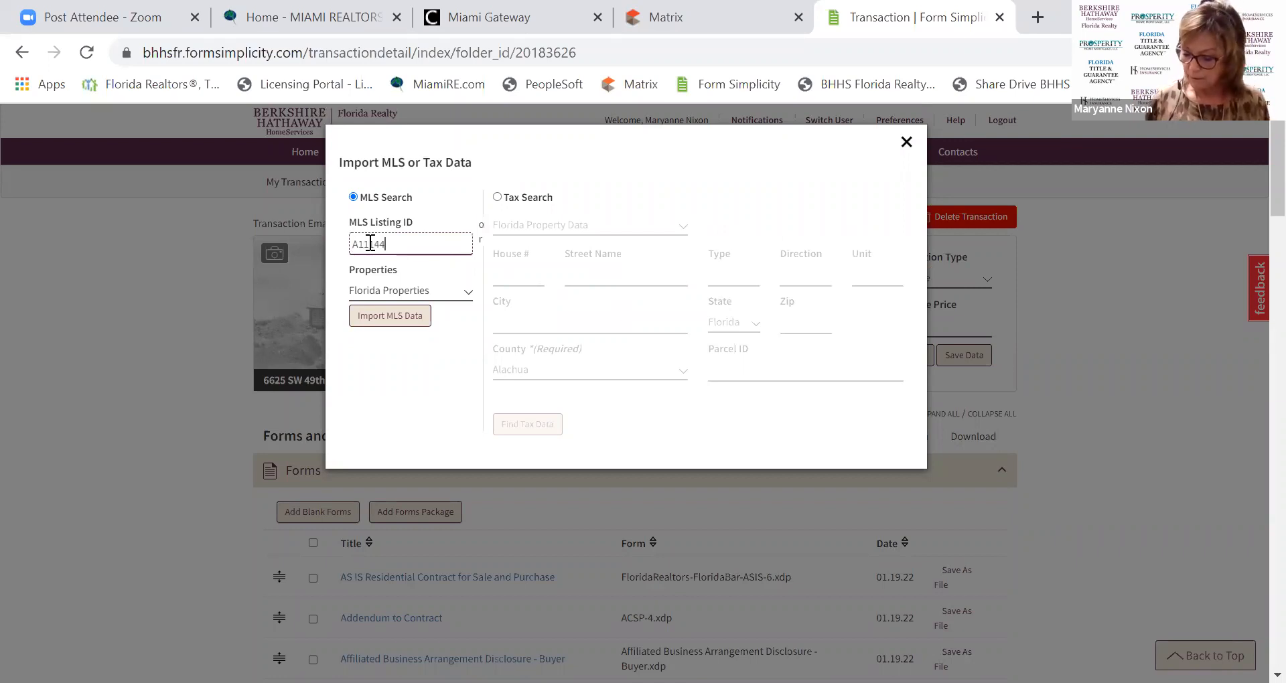
type("045")
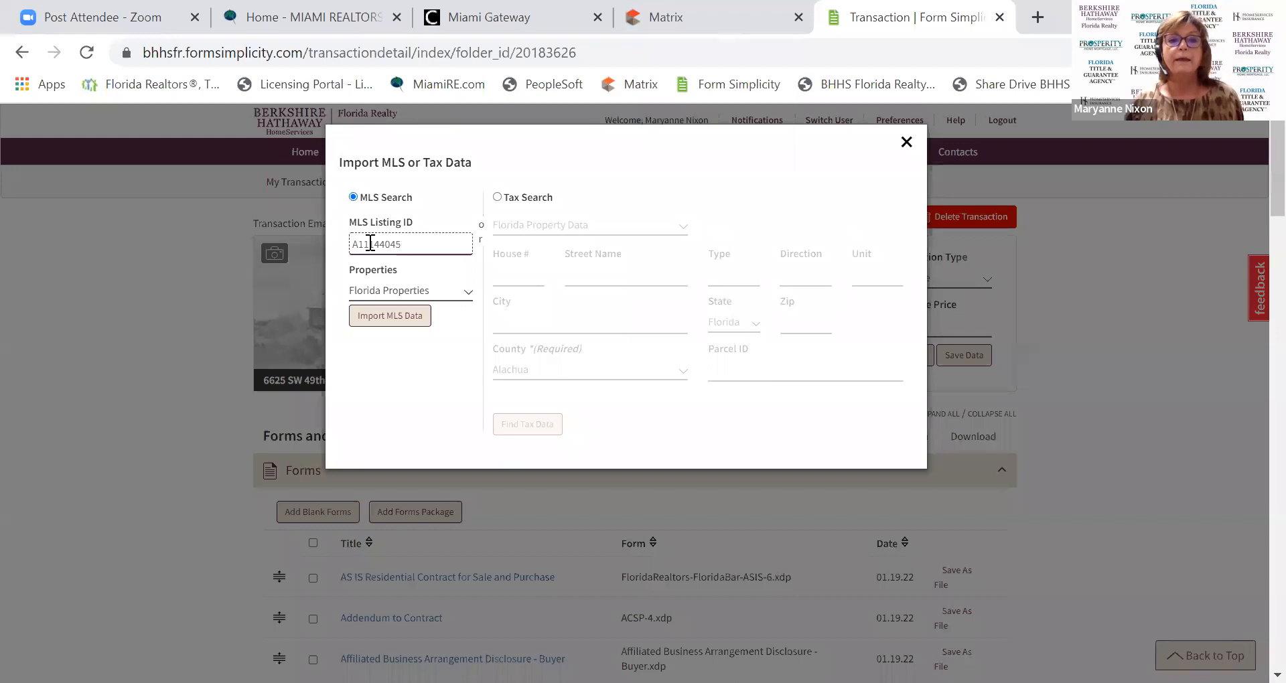
left_click(387, 321)
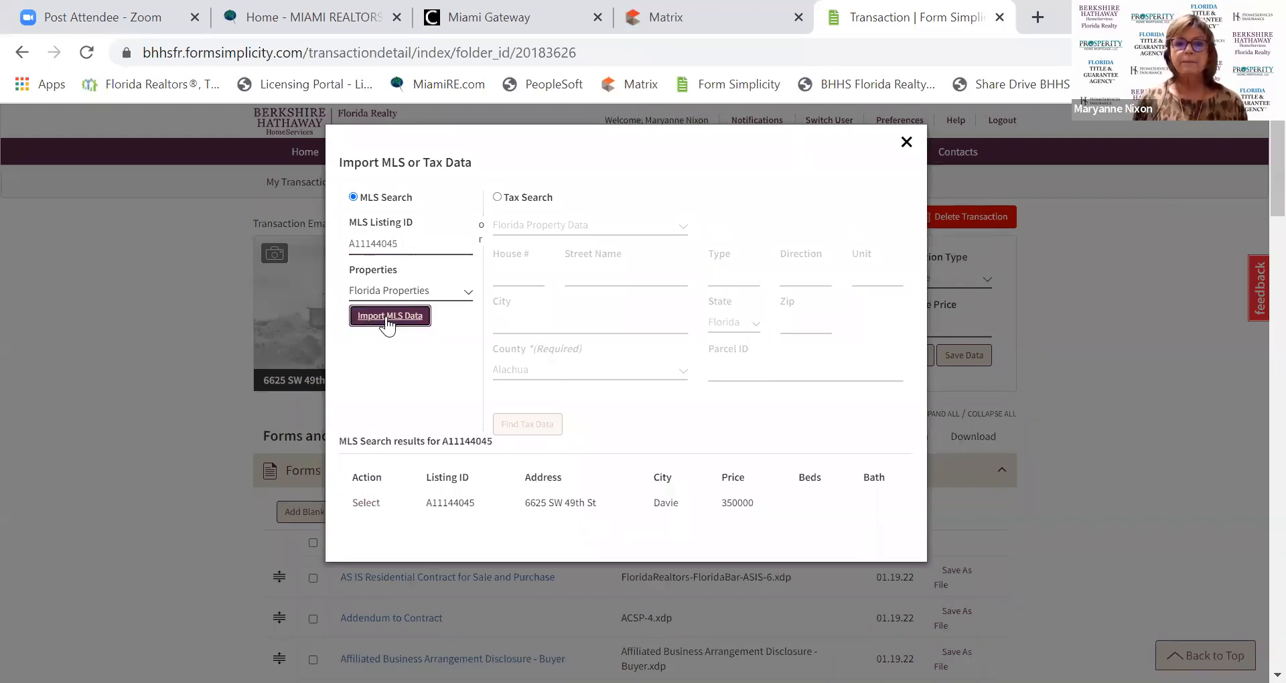
left_click(360, 509)
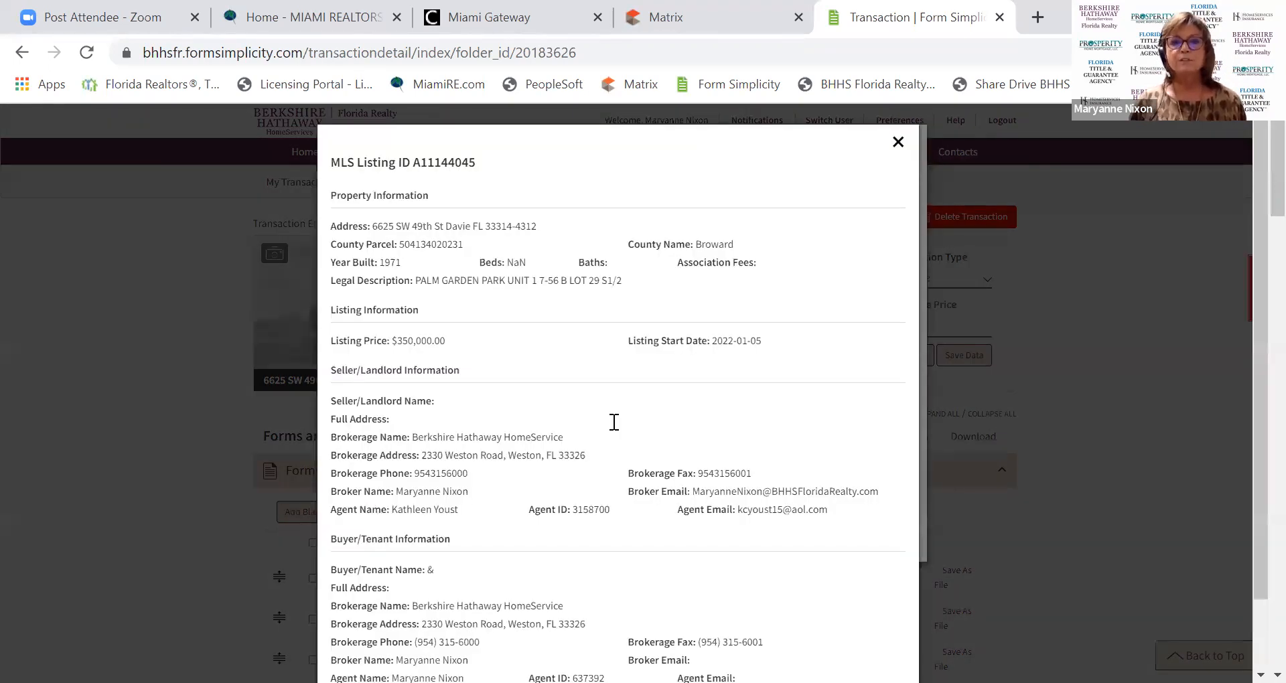
scroll(842, 310, "down", 2)
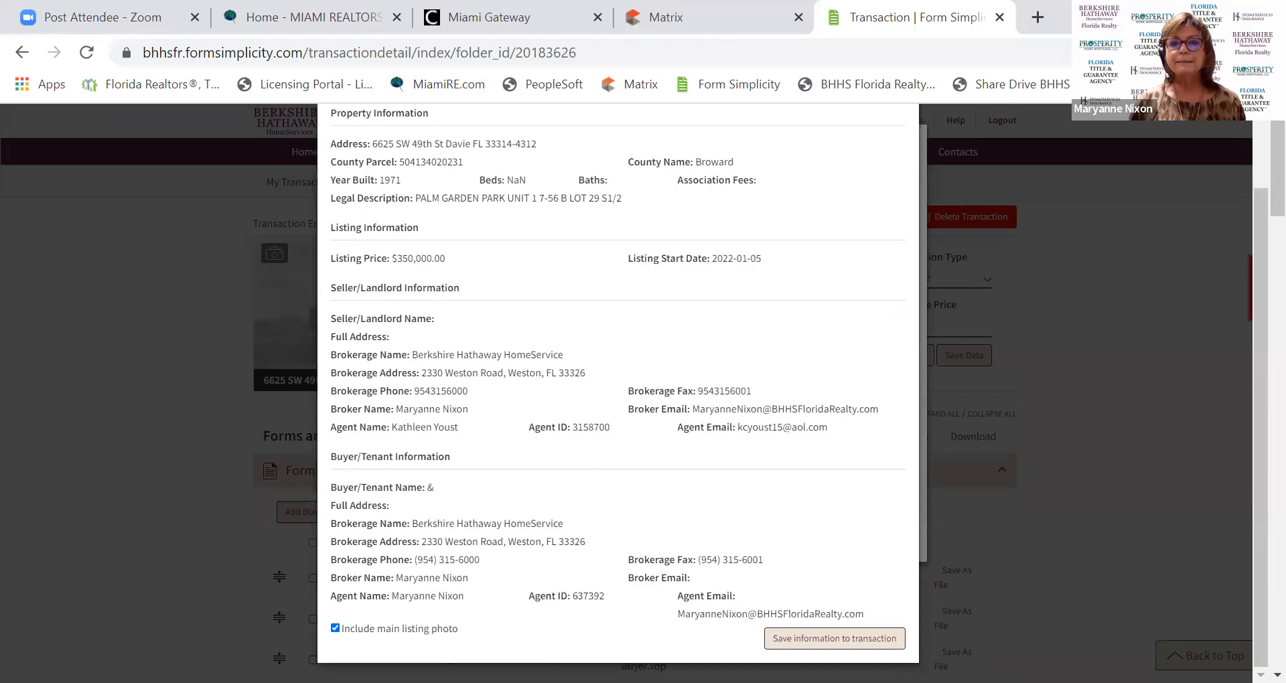
left_click(838, 641)
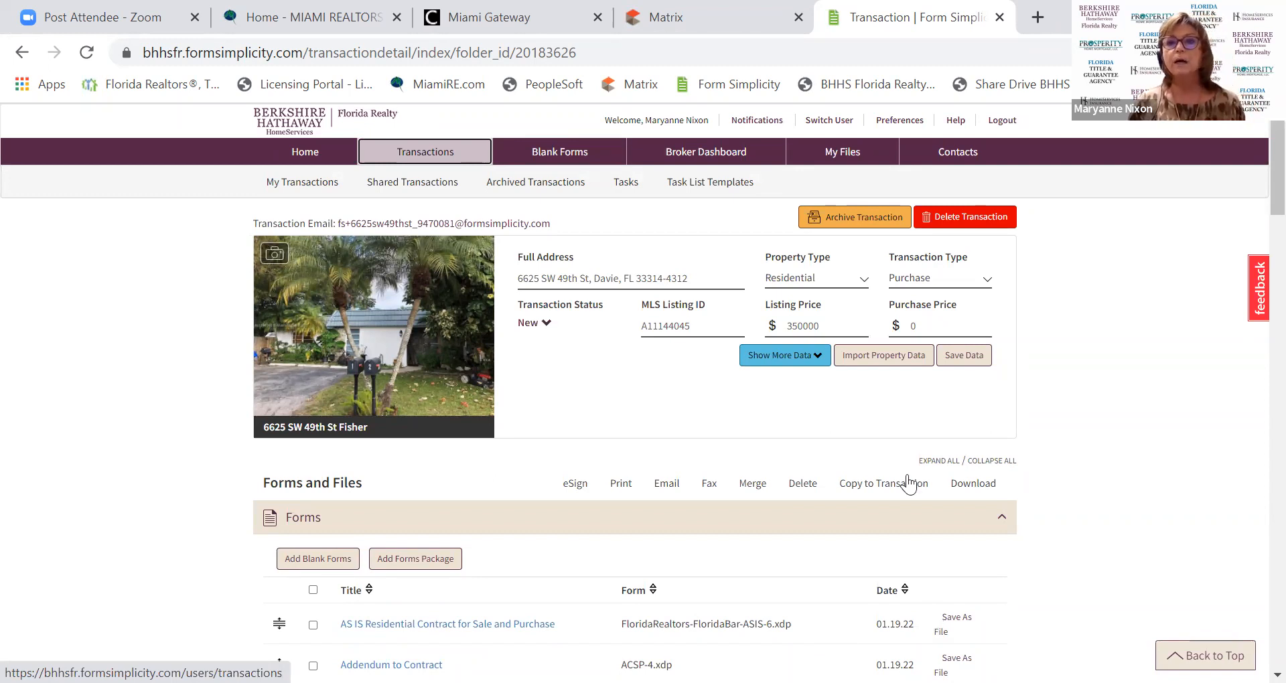
left_click(873, 361)
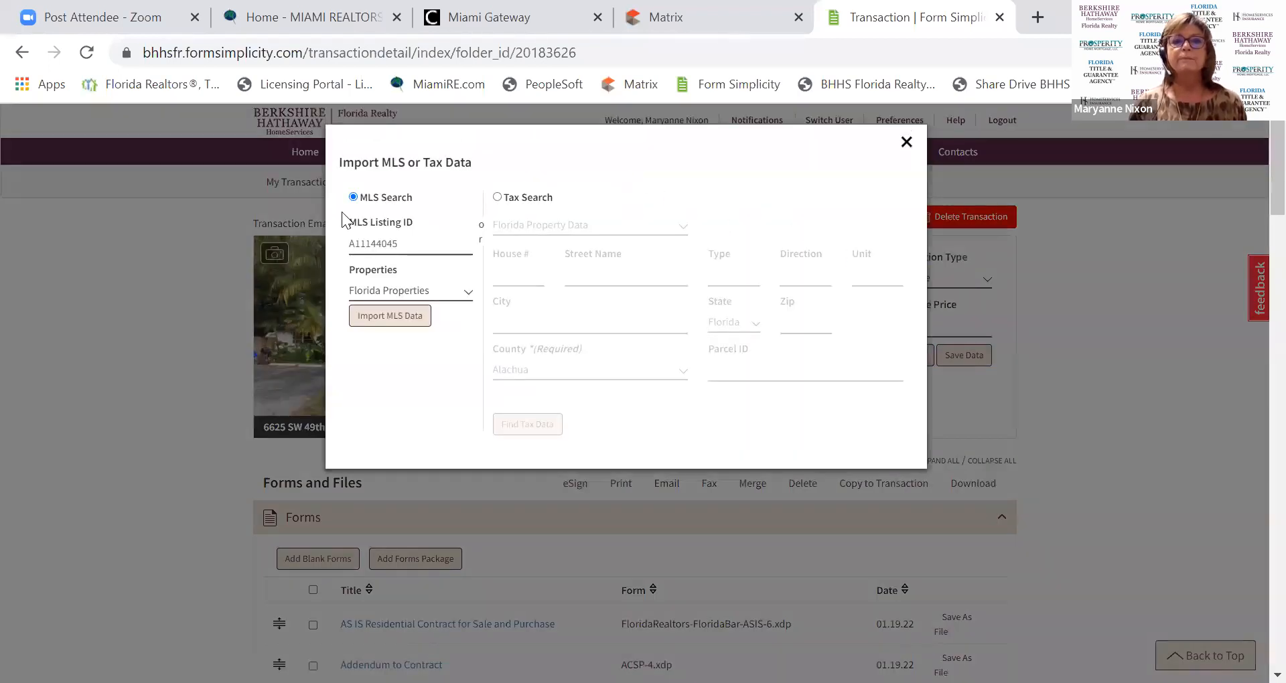
left_click(497, 197)
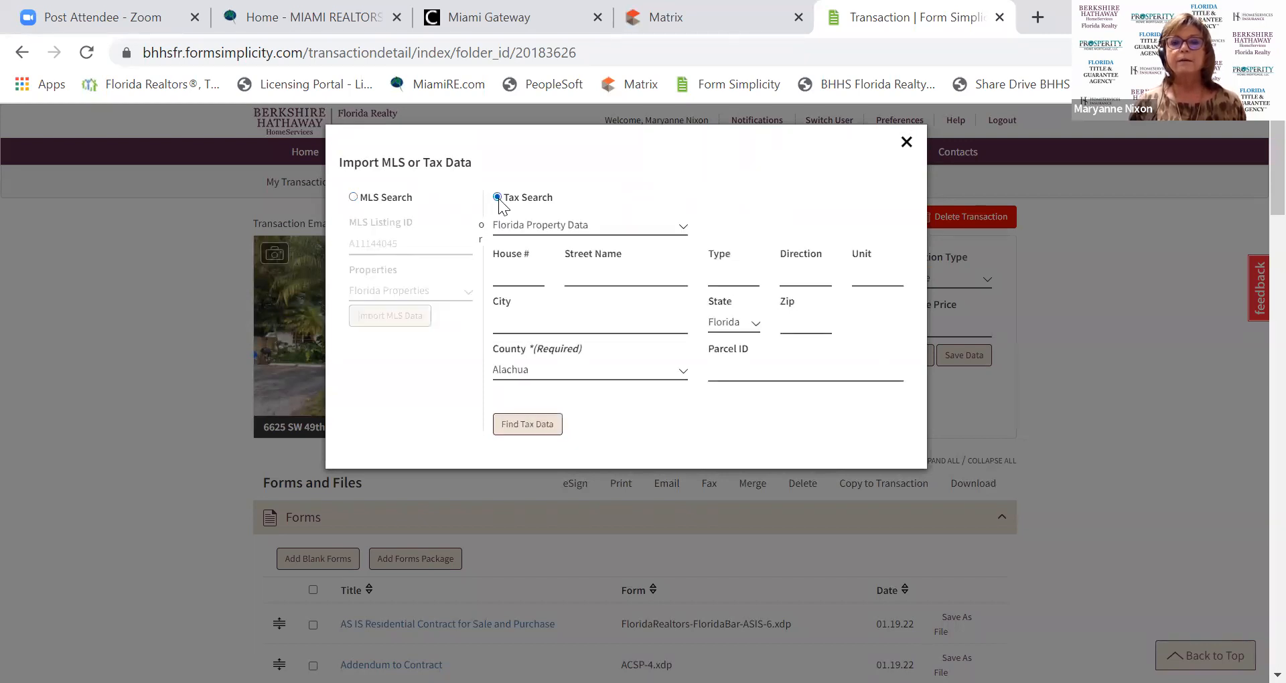
left_click(546, 369)
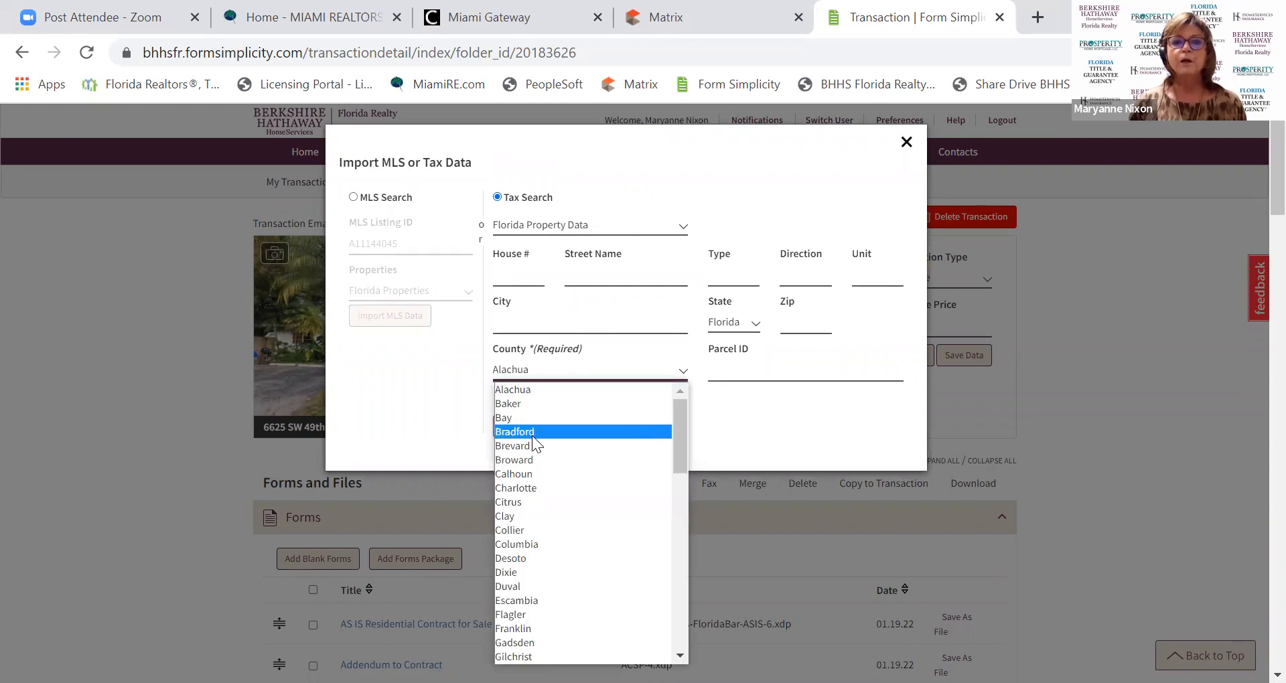
left_click(534, 460)
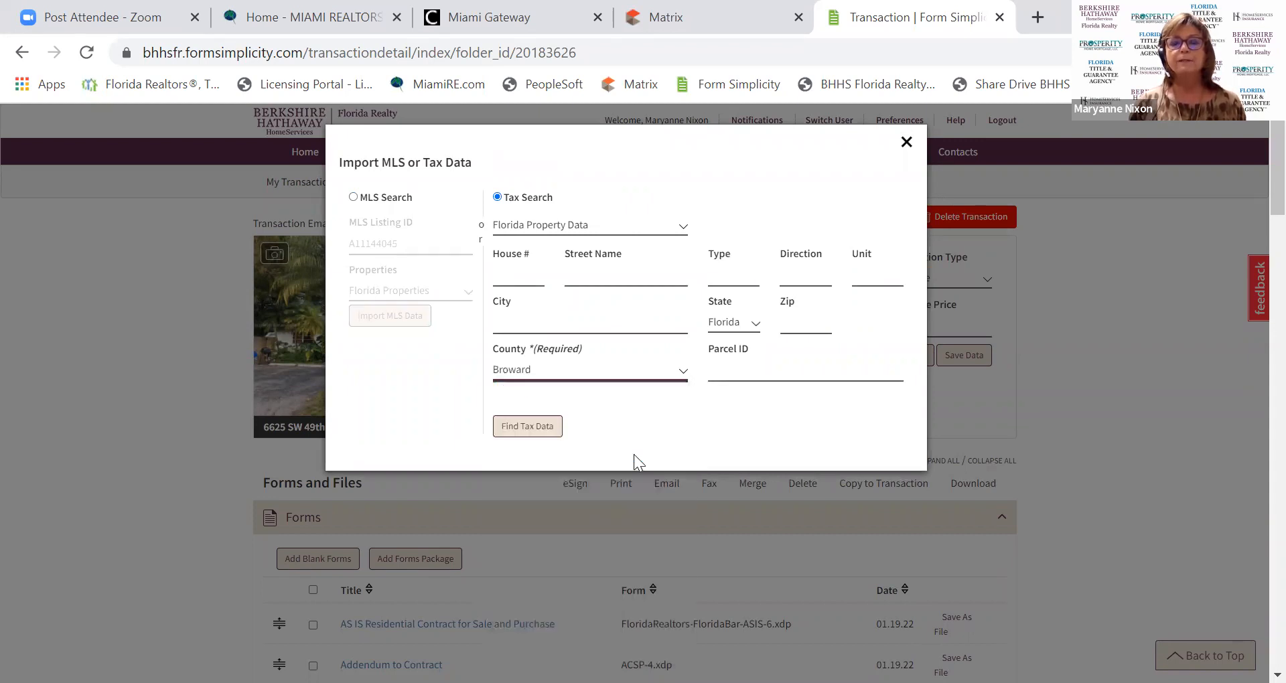
left_click(752, 372)
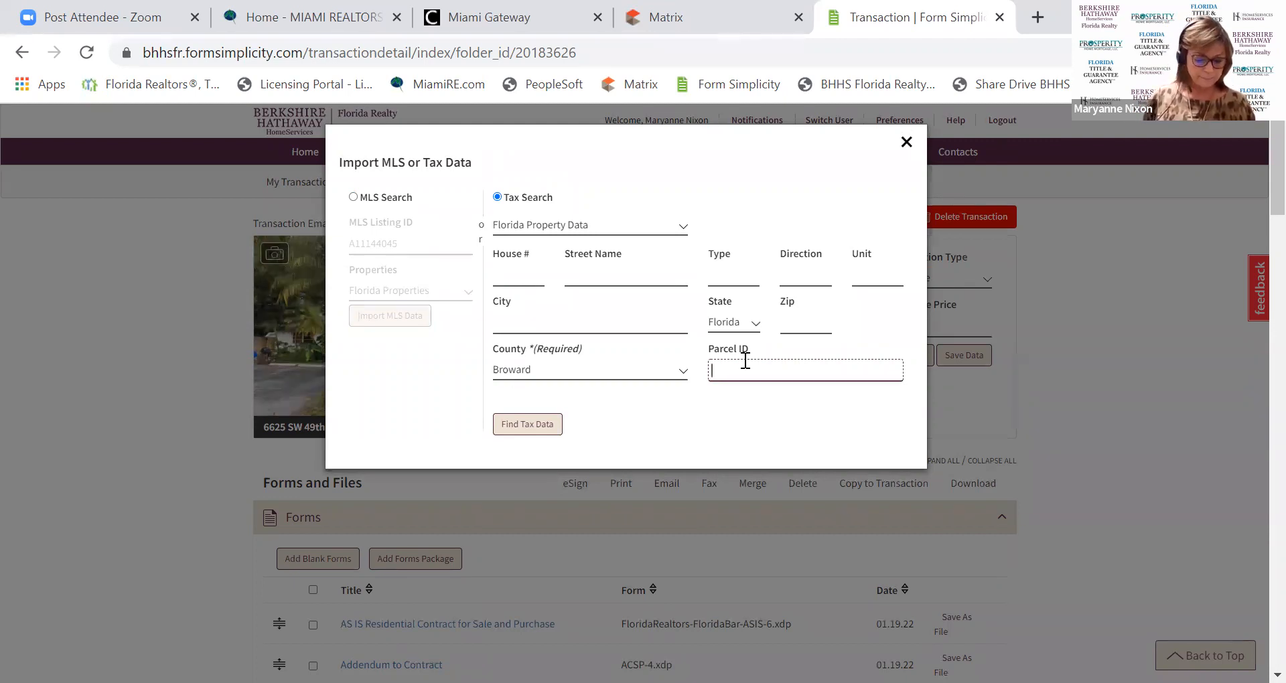
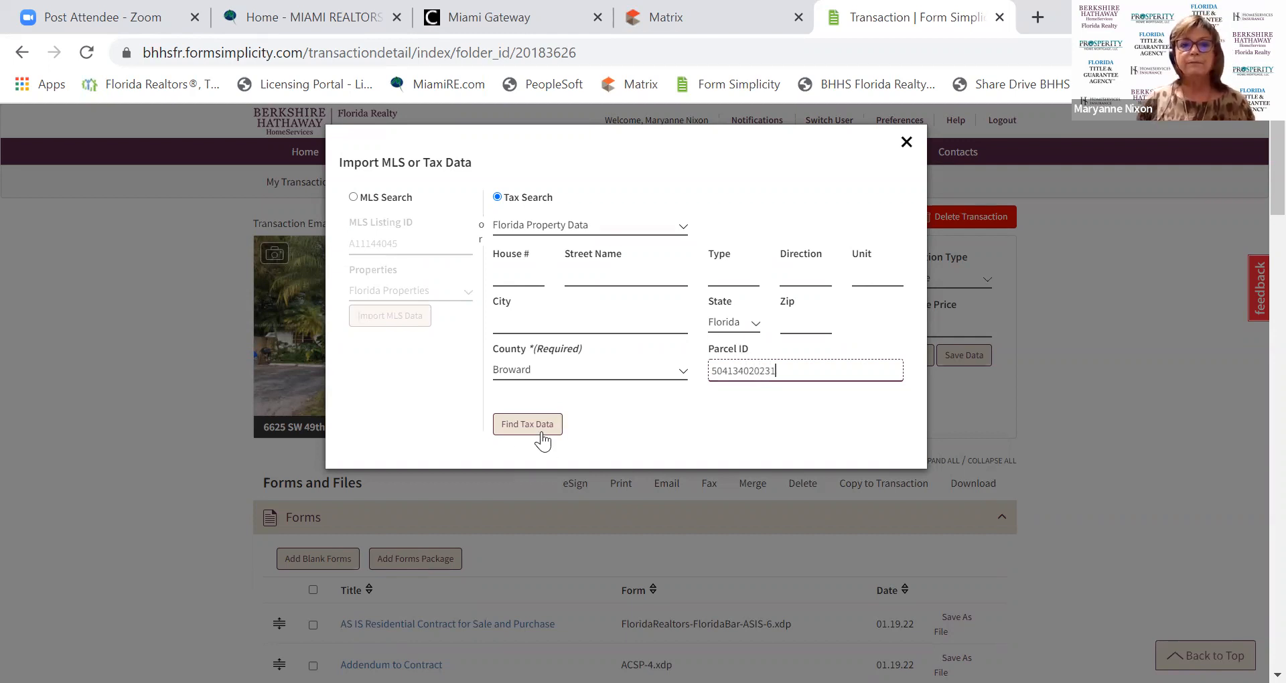
left_click(536, 430)
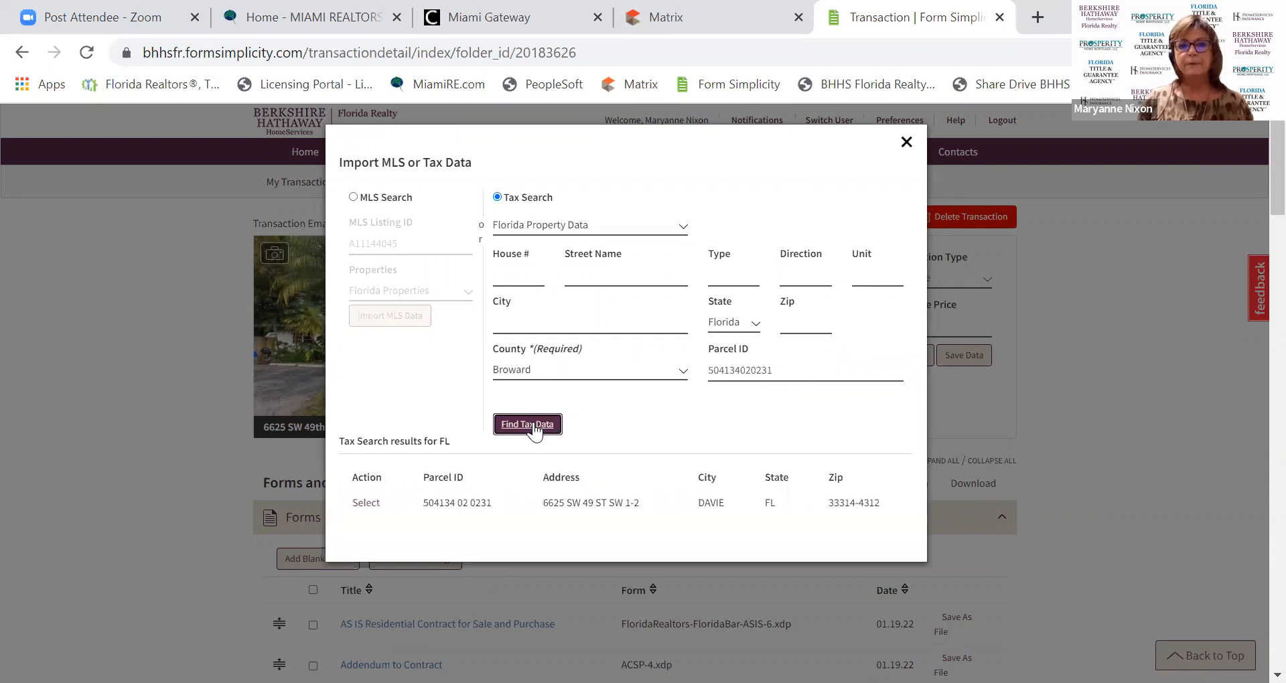
left_click(372, 504)
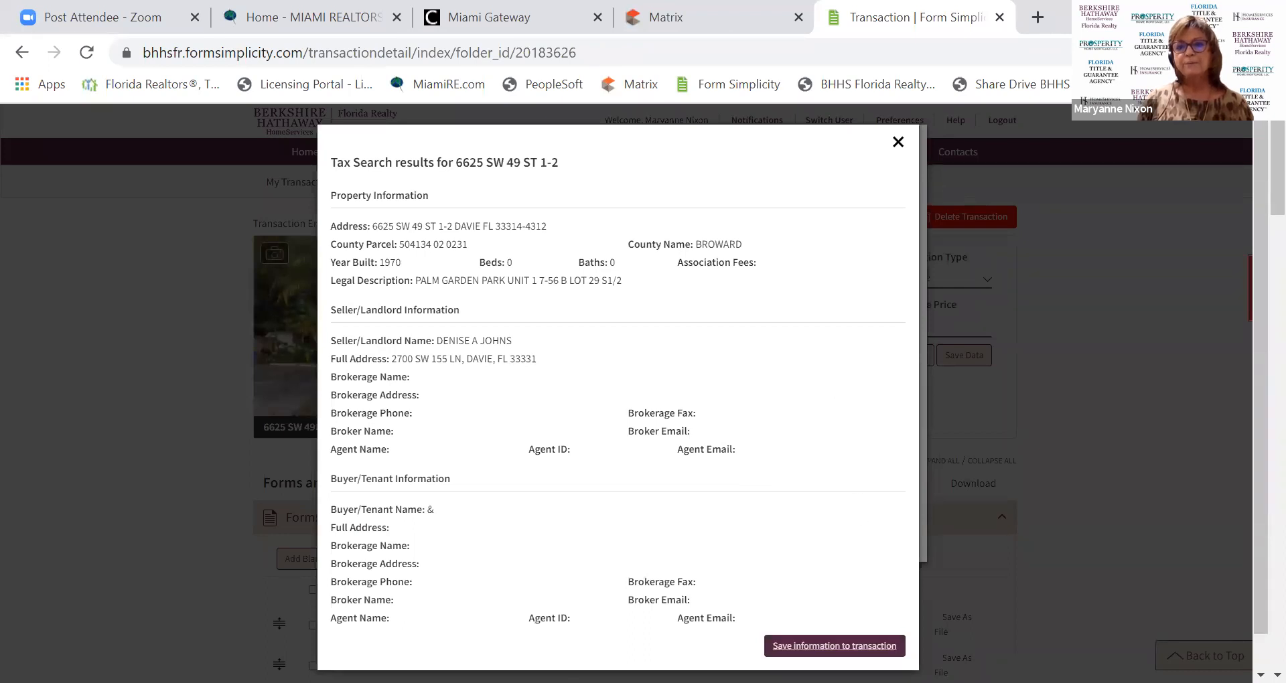
Save the Broward tax record into the transaction and confirm the overwrite.
left_click(835, 646)
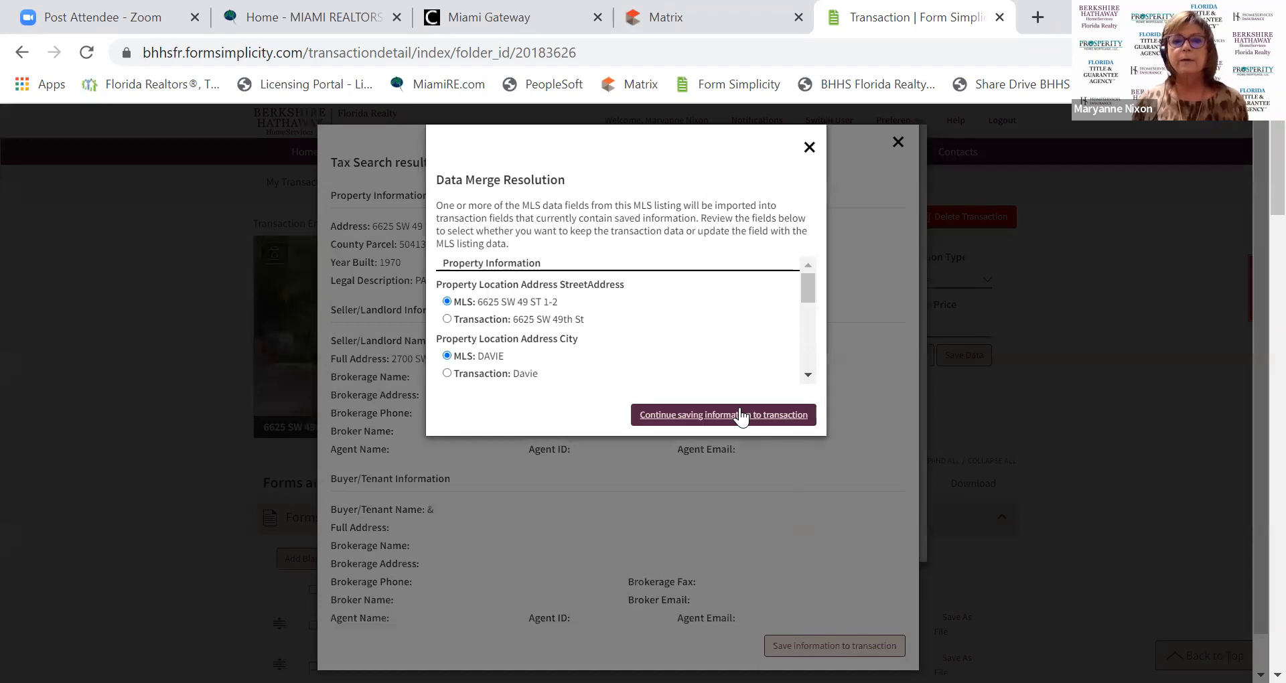
left_click(741, 415)
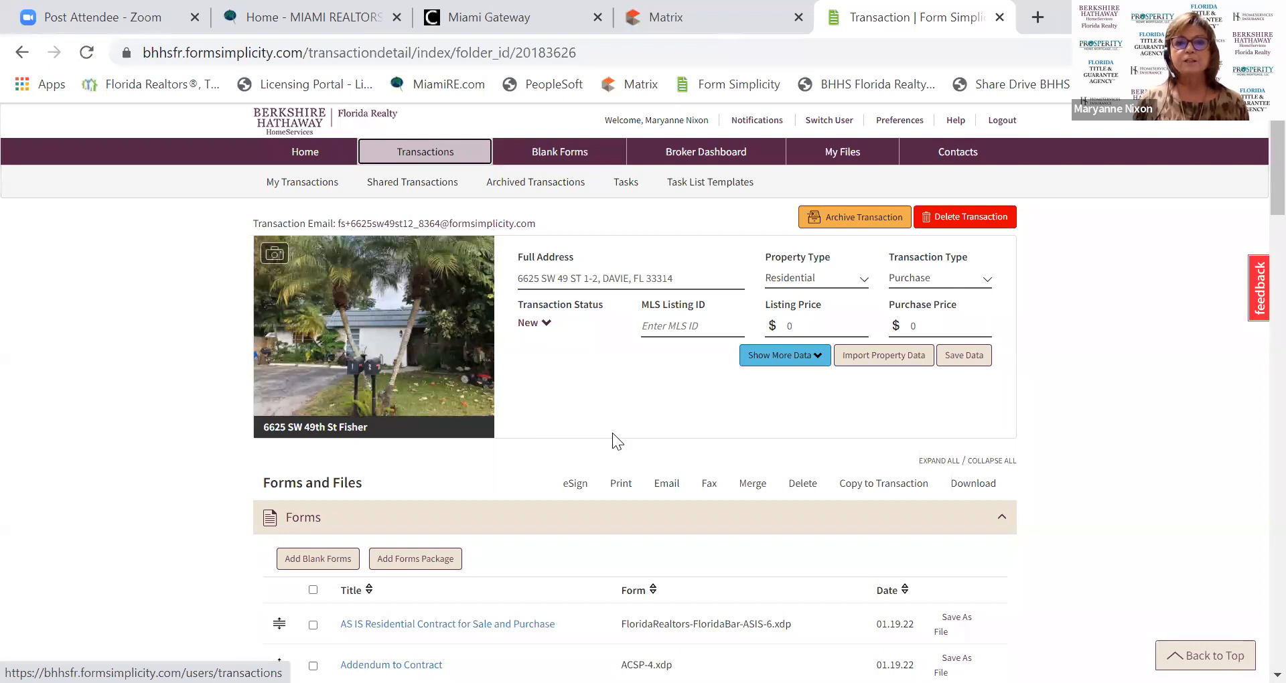
Expand the Transaction Participants section below Forms and Files to see the imported seller.
scroll(617, 421, "down", 3)
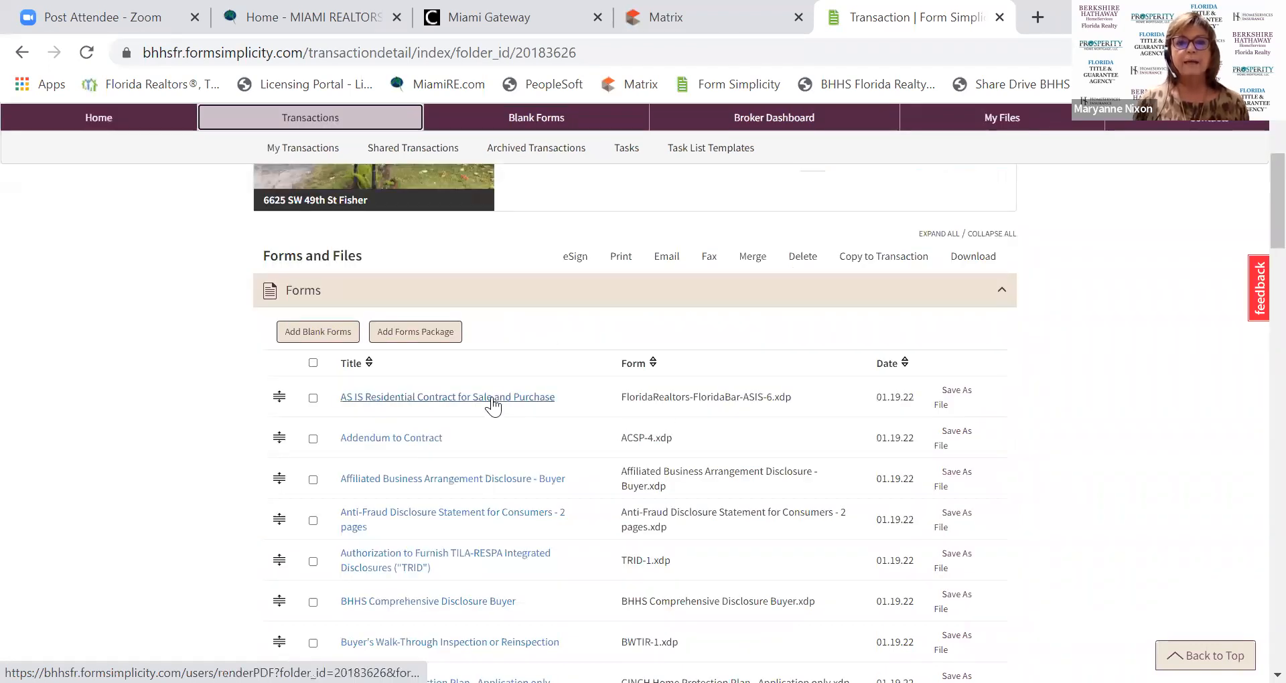
scroll(492, 402, "down", 13)
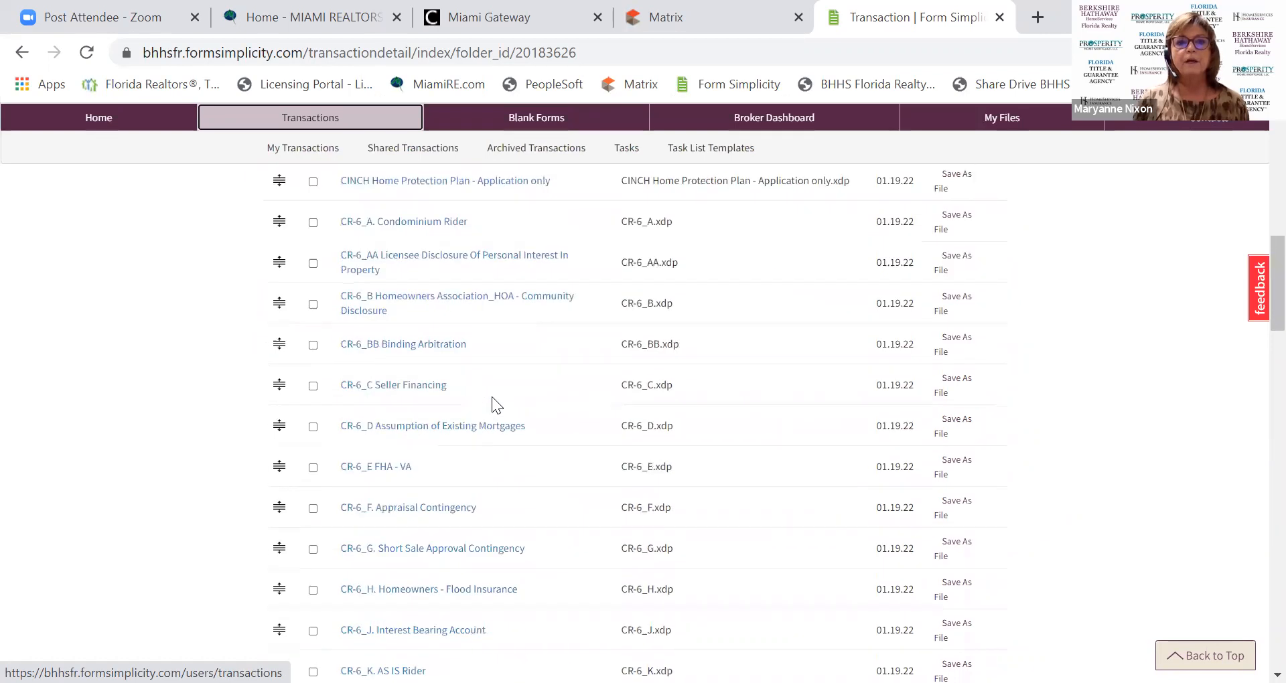
scroll(492, 397, "down", 18)
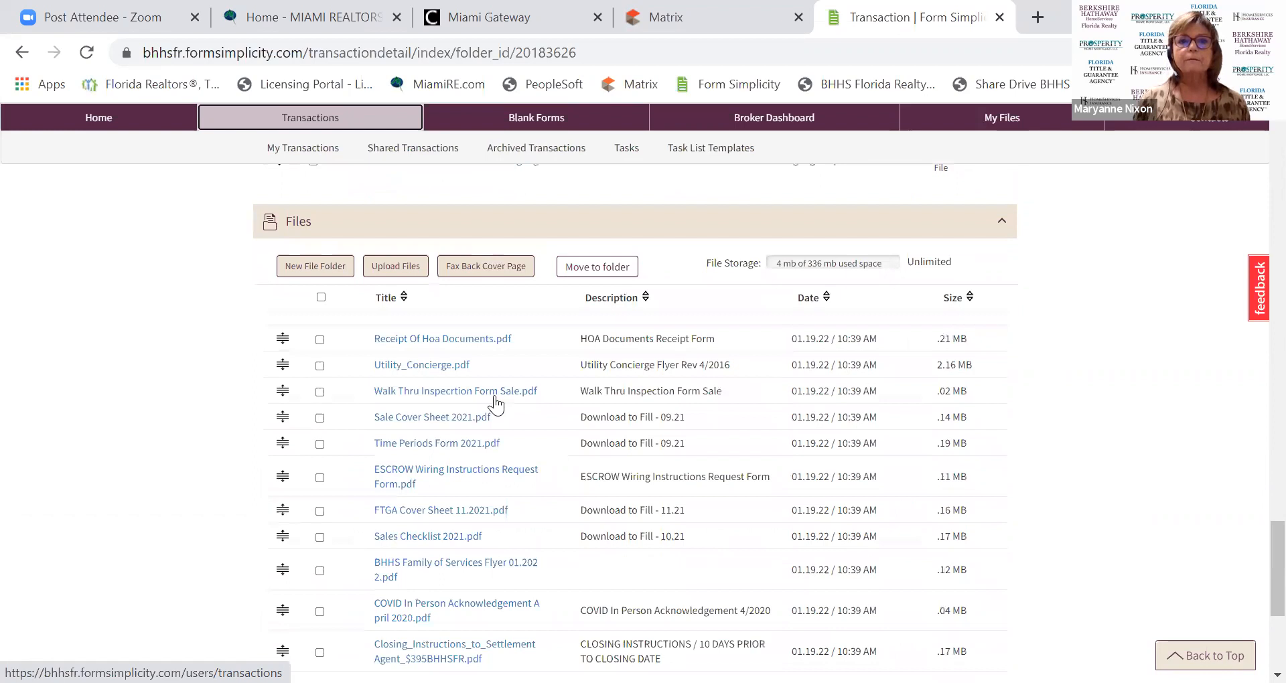
scroll(496, 404, "up", 2)
scroll(496, 395, "down", 5)
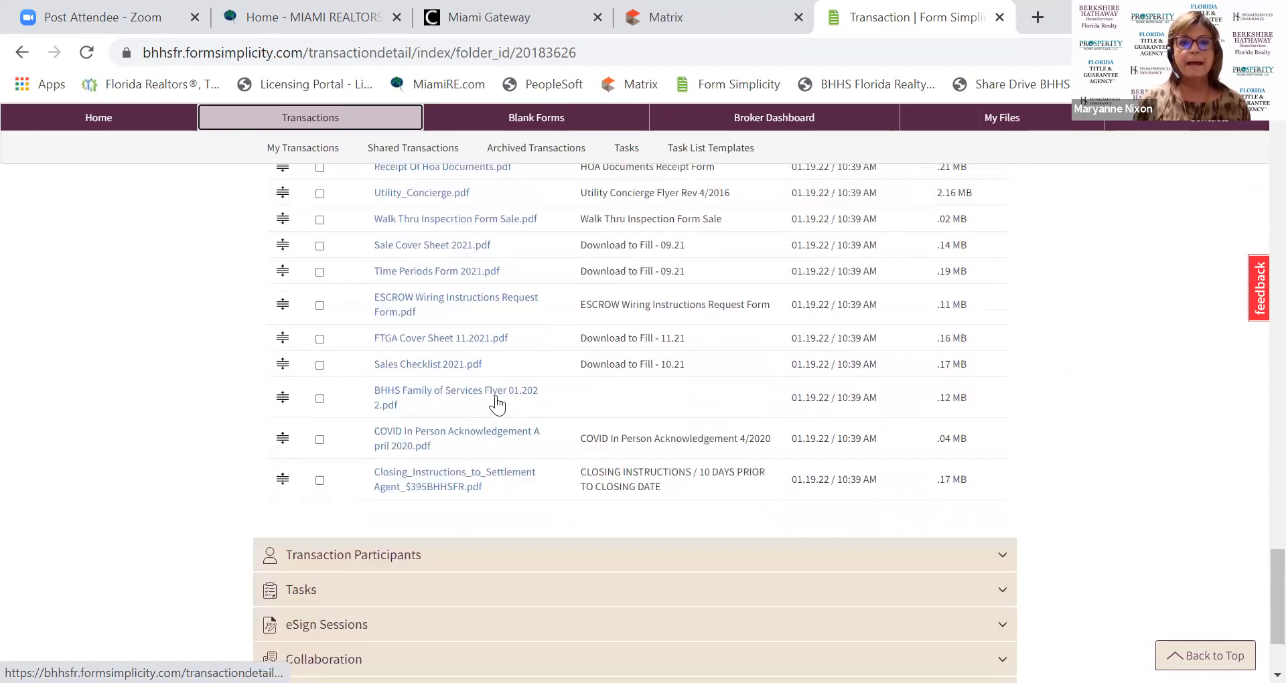
scroll(495, 395, "down", 2)
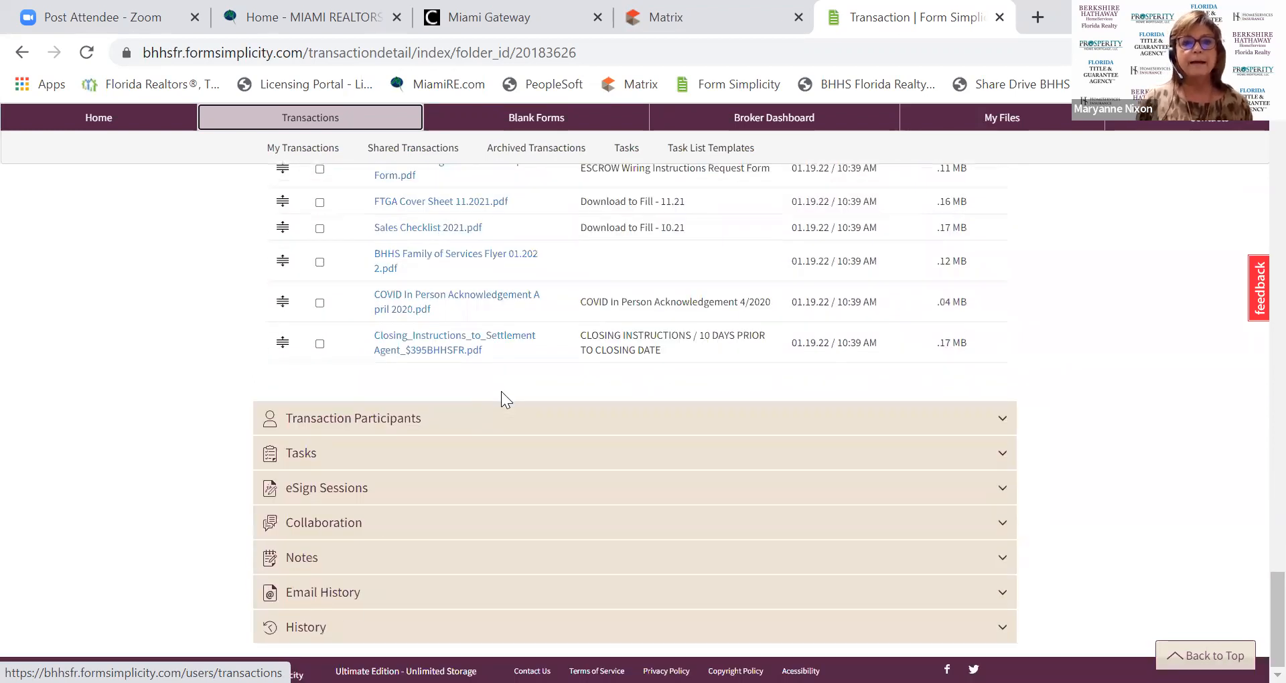
left_click(319, 429)
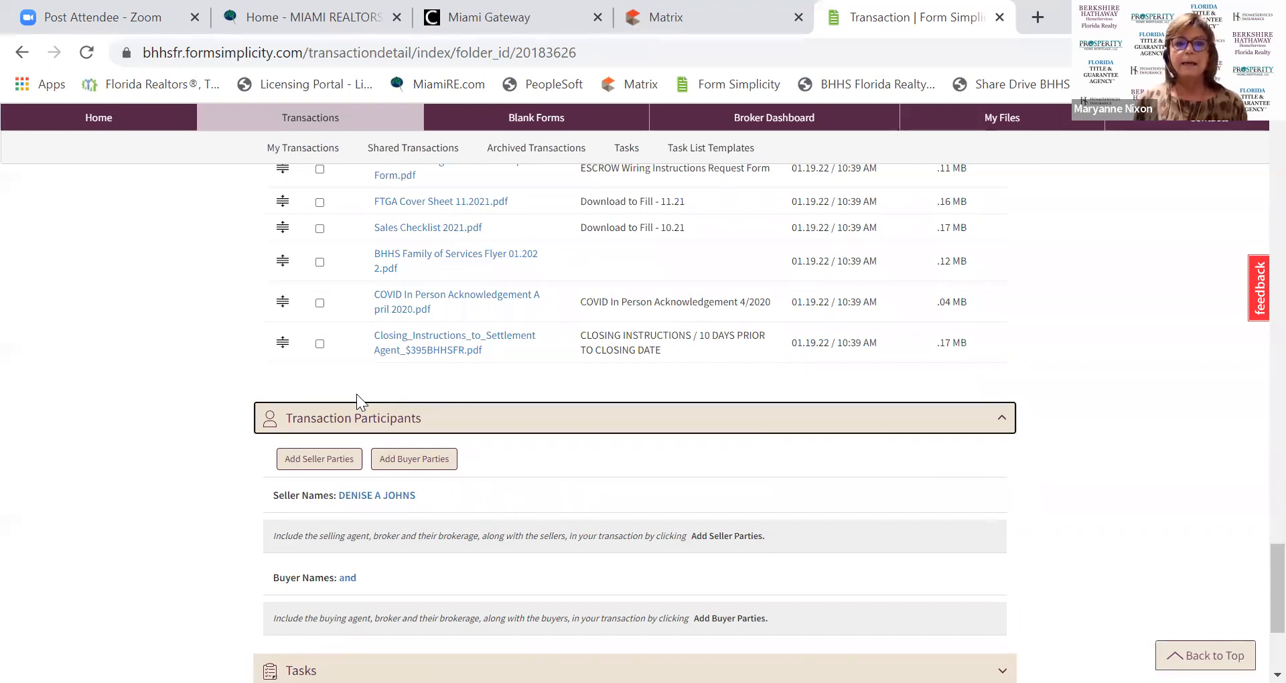
scroll(610, 526, "down", 3)
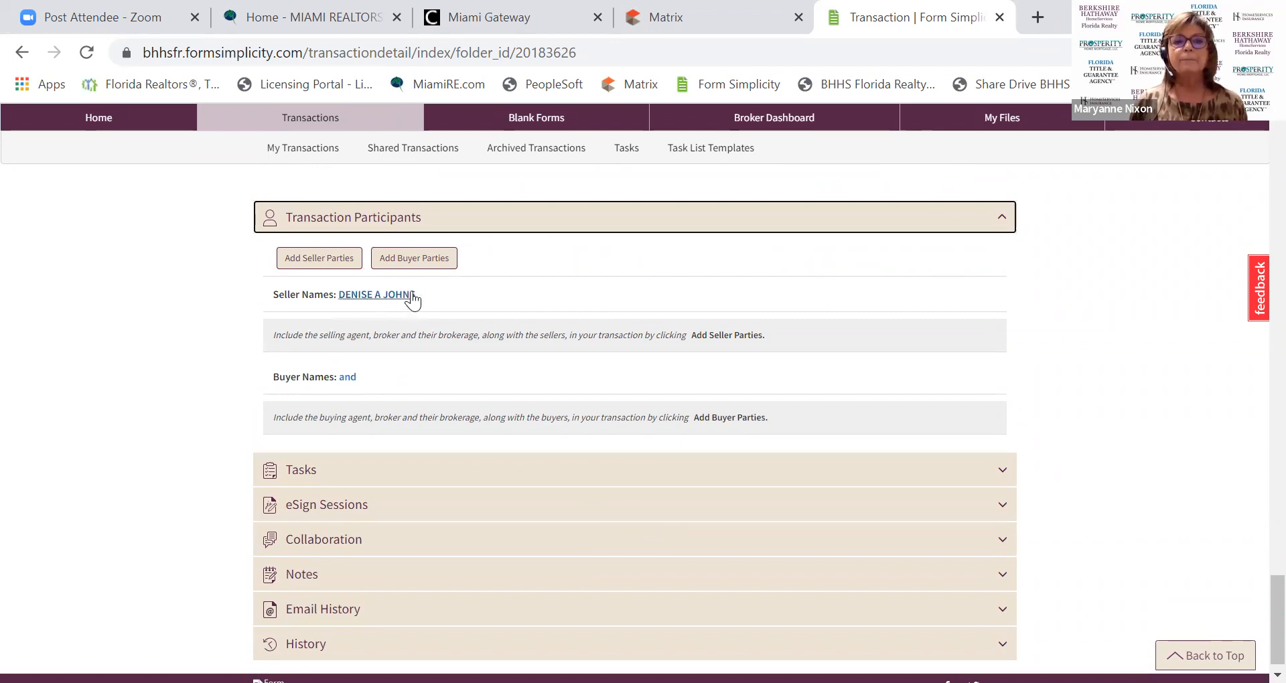
Add Buyer Party 1 by choosing the buyer from the contacts list.
left_click(439, 264)
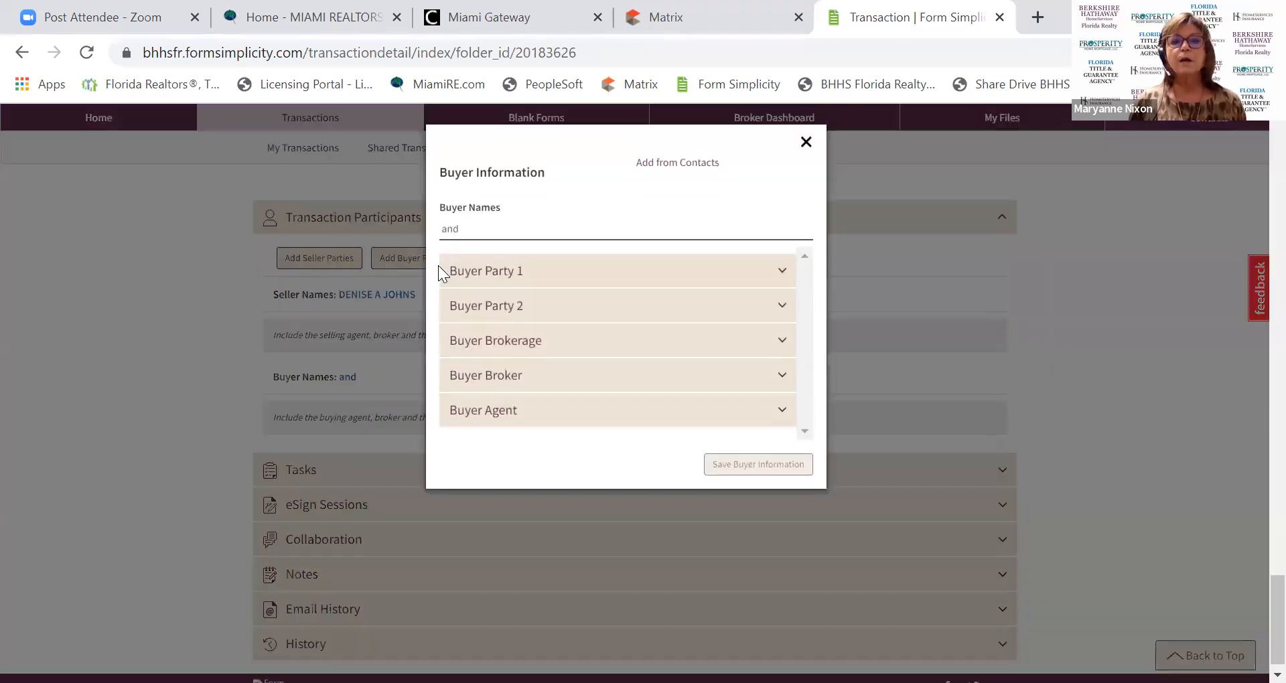
left_click(487, 271)
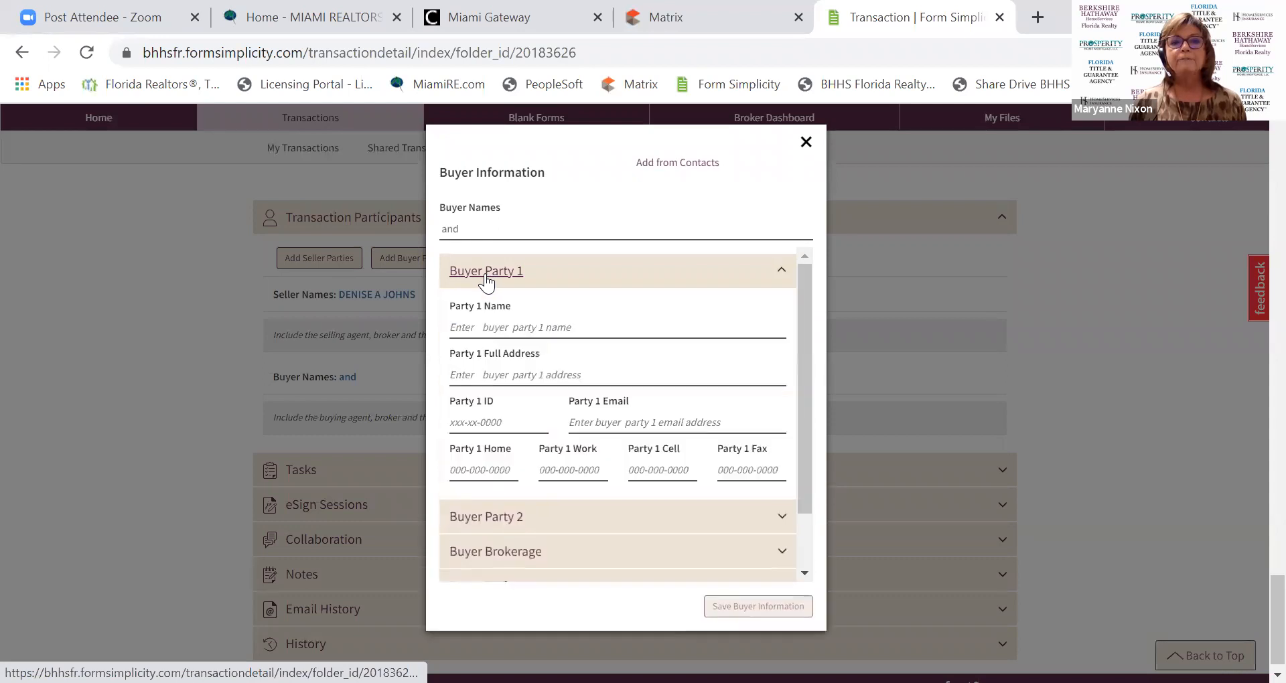
left_click(459, 328)
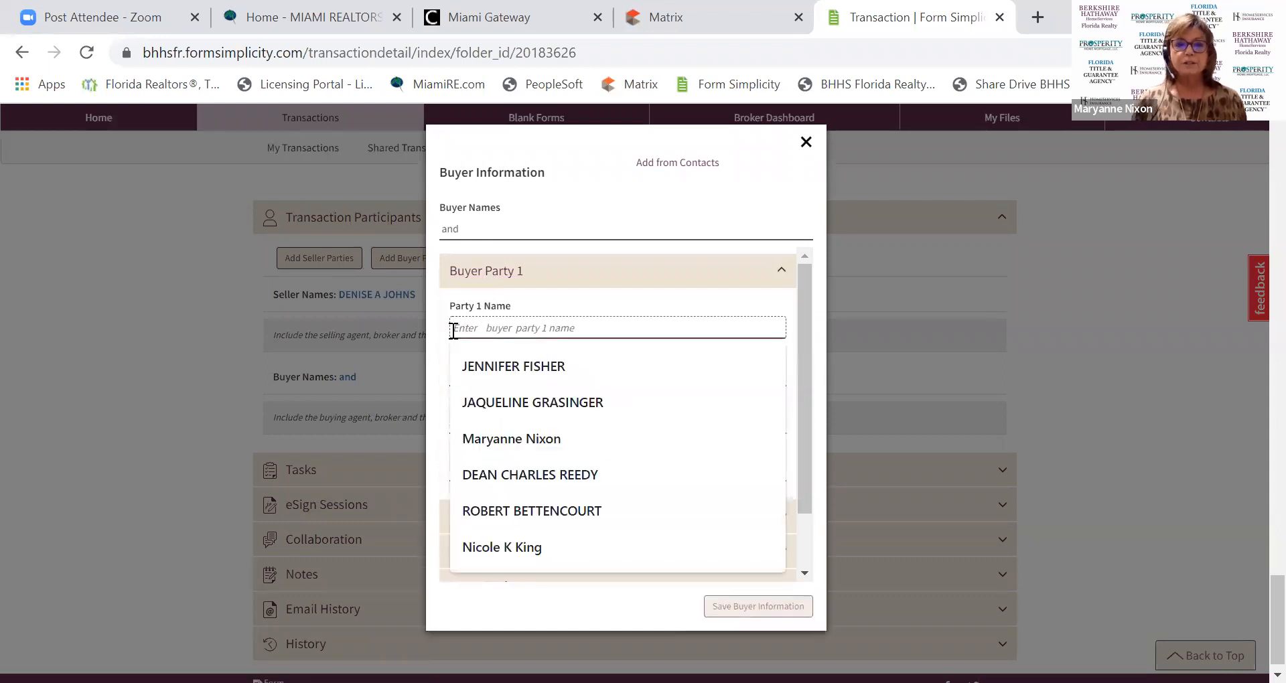
left_click(512, 369)
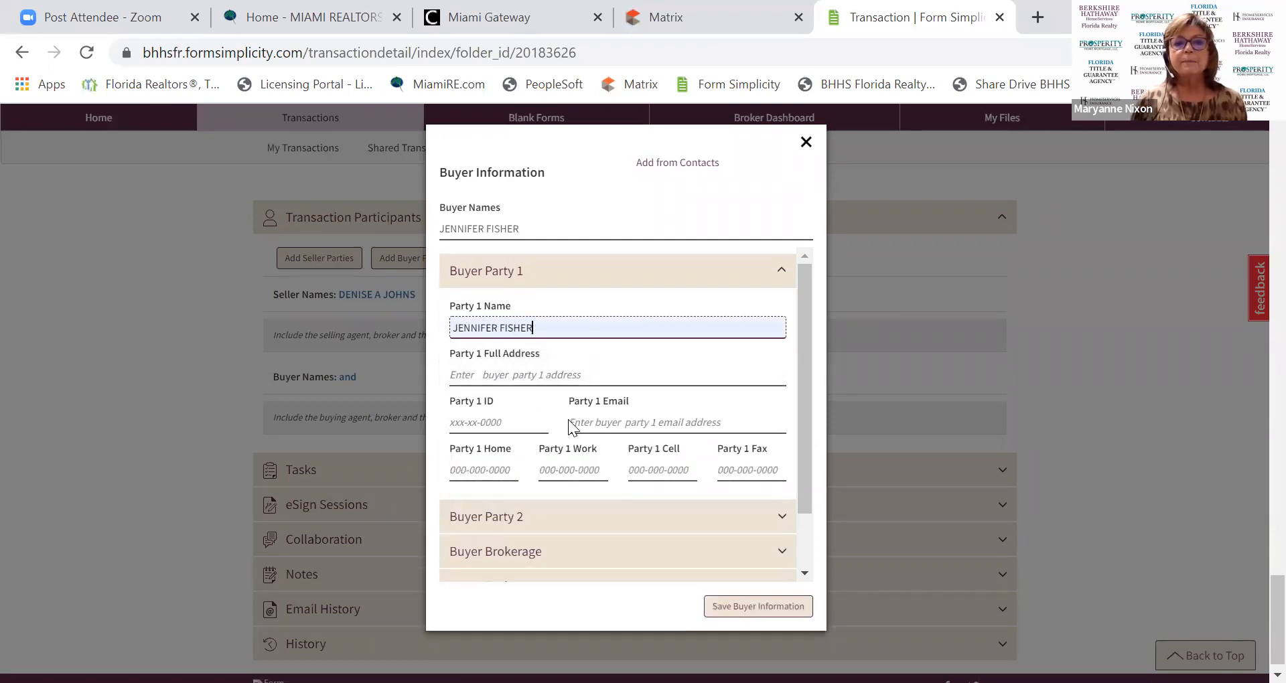
left_click(595, 425)
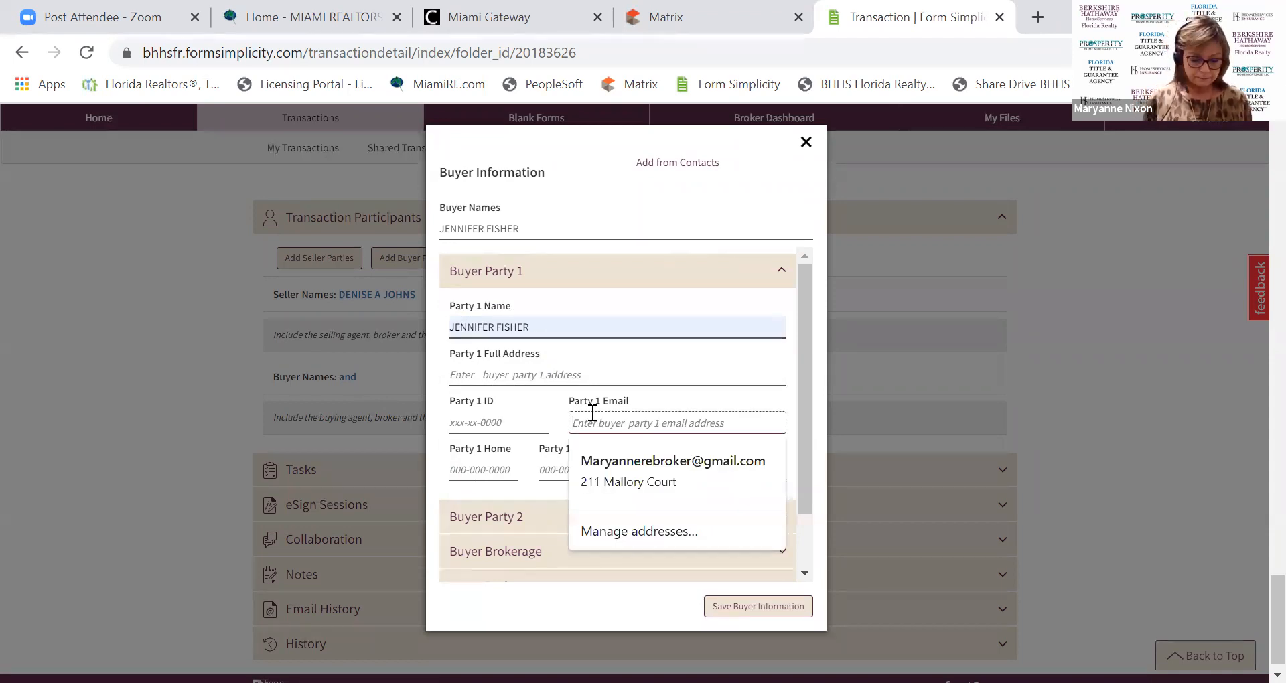
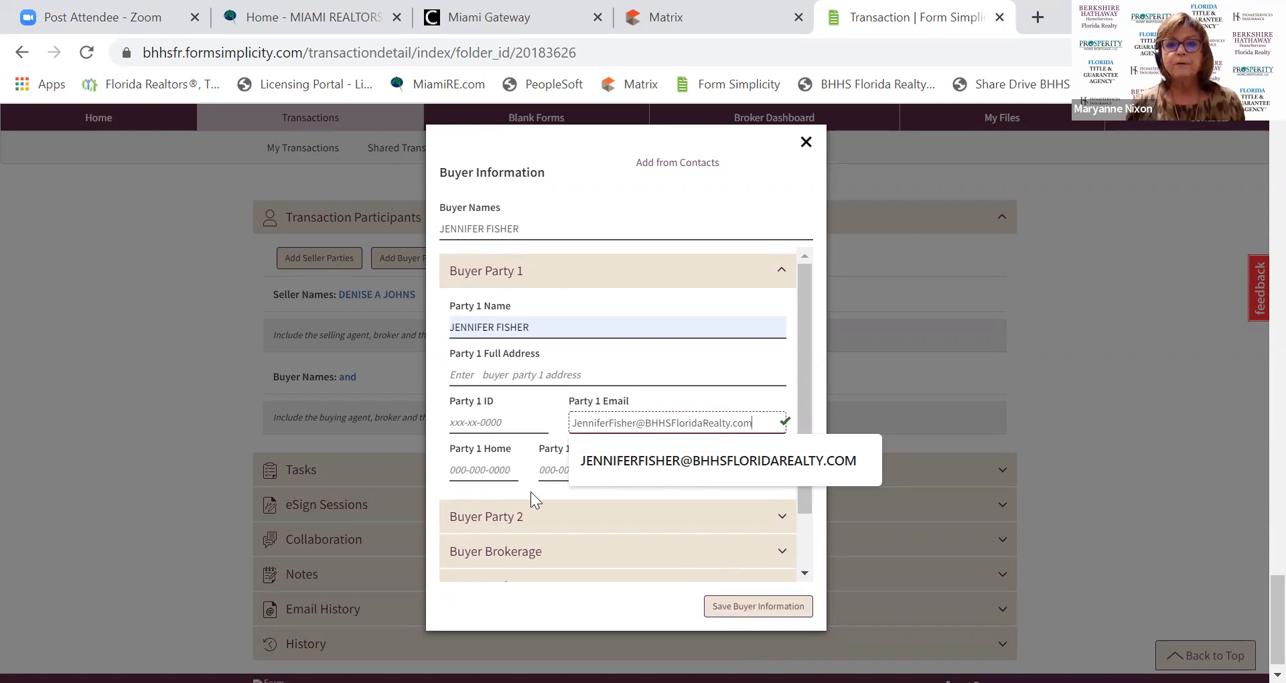
left_click(517, 462)
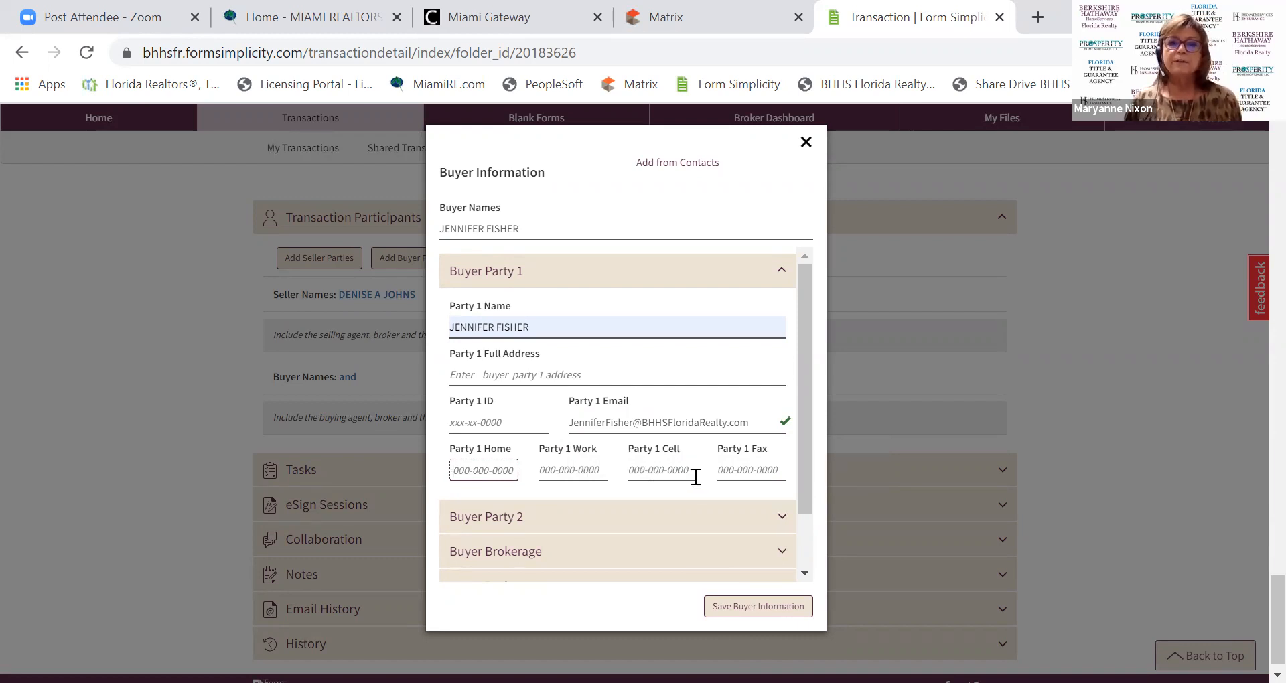
left_click(739, 616)
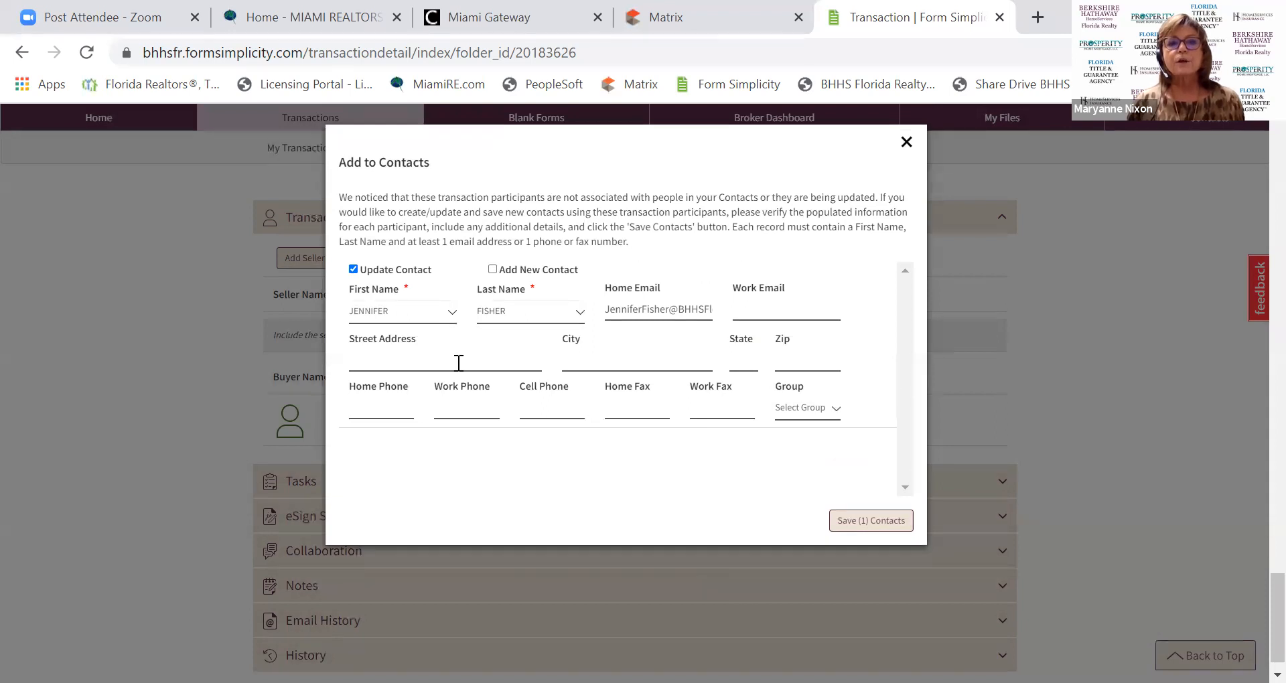
Save the buyer to Contacts and reopen the Buyer Information form.
left_click(835, 529)
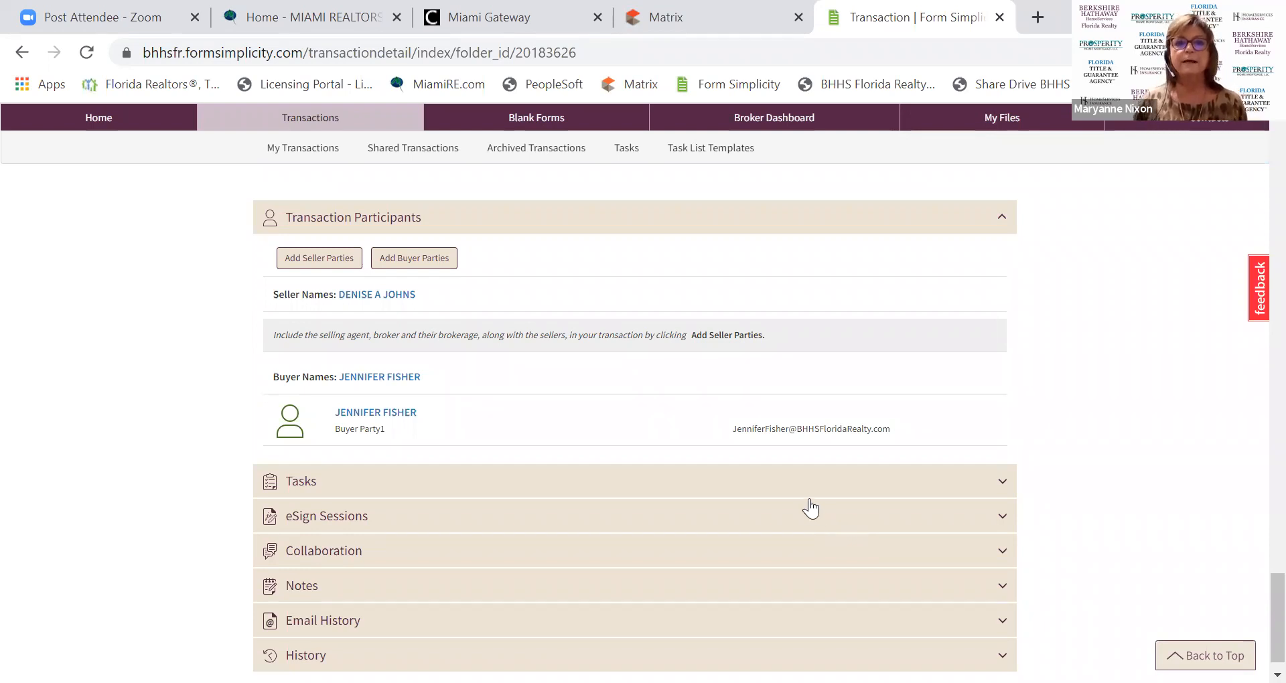
left_click(415, 258)
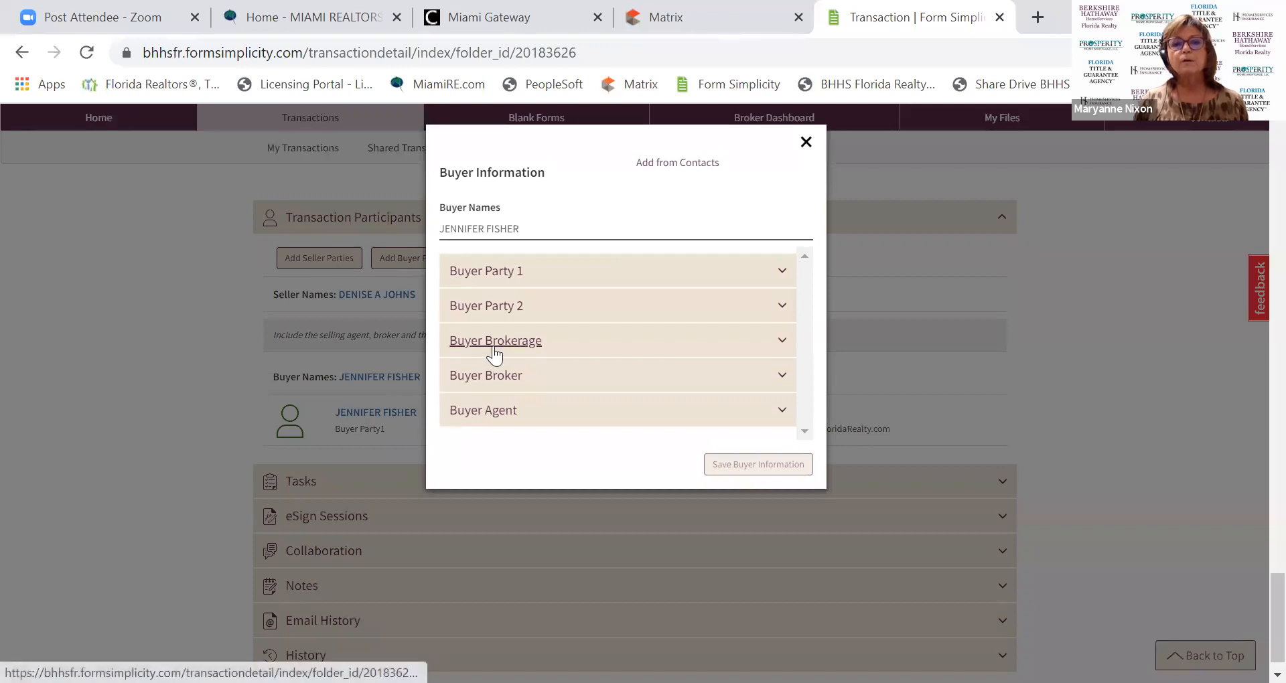
Record Berkshire Hathaway HS Florida Realty as the buyer brokerage, save it, and reopen the buyer form.
left_click(494, 343)
left_click(477, 389)
type("Berkshire Hathaway")
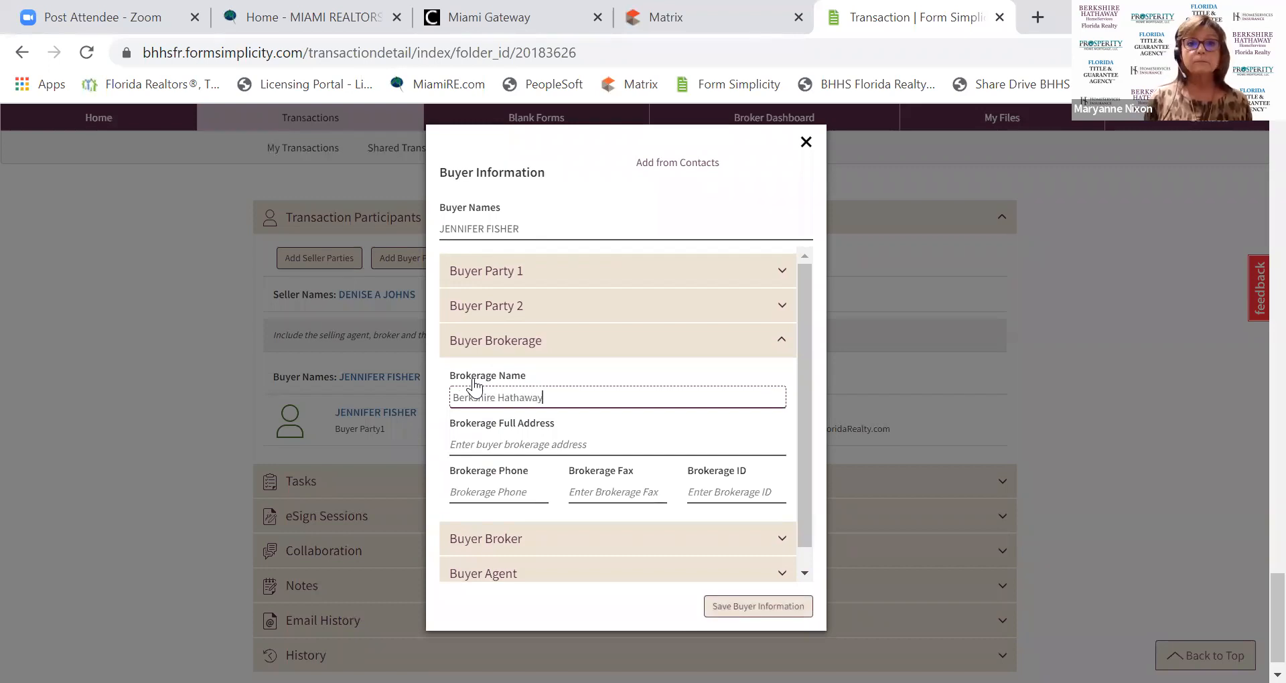
type(" HS F")
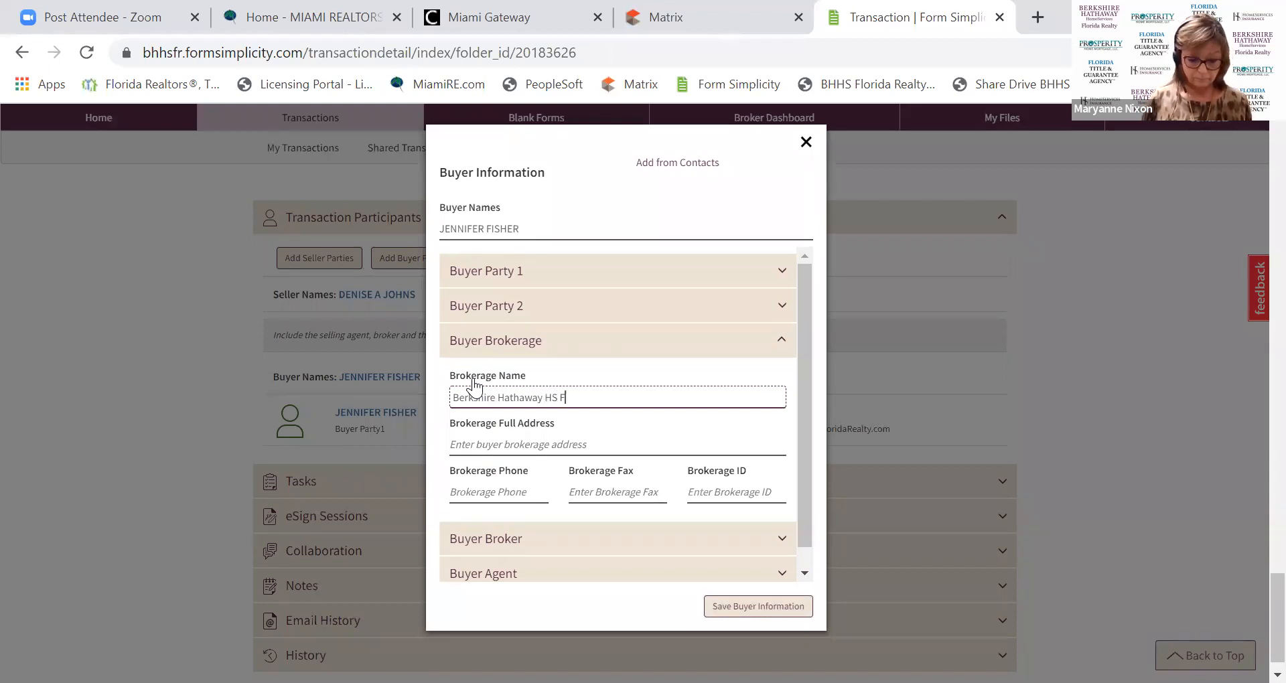
type("lorida Realty")
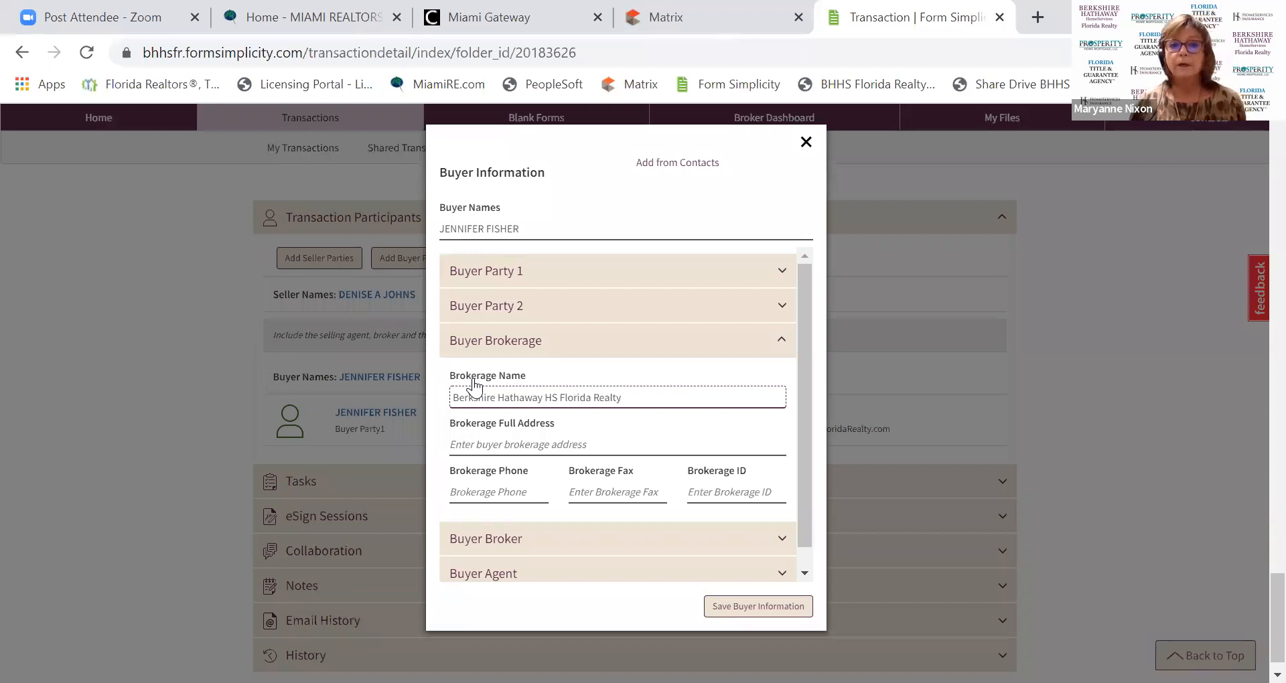
left_click(730, 609)
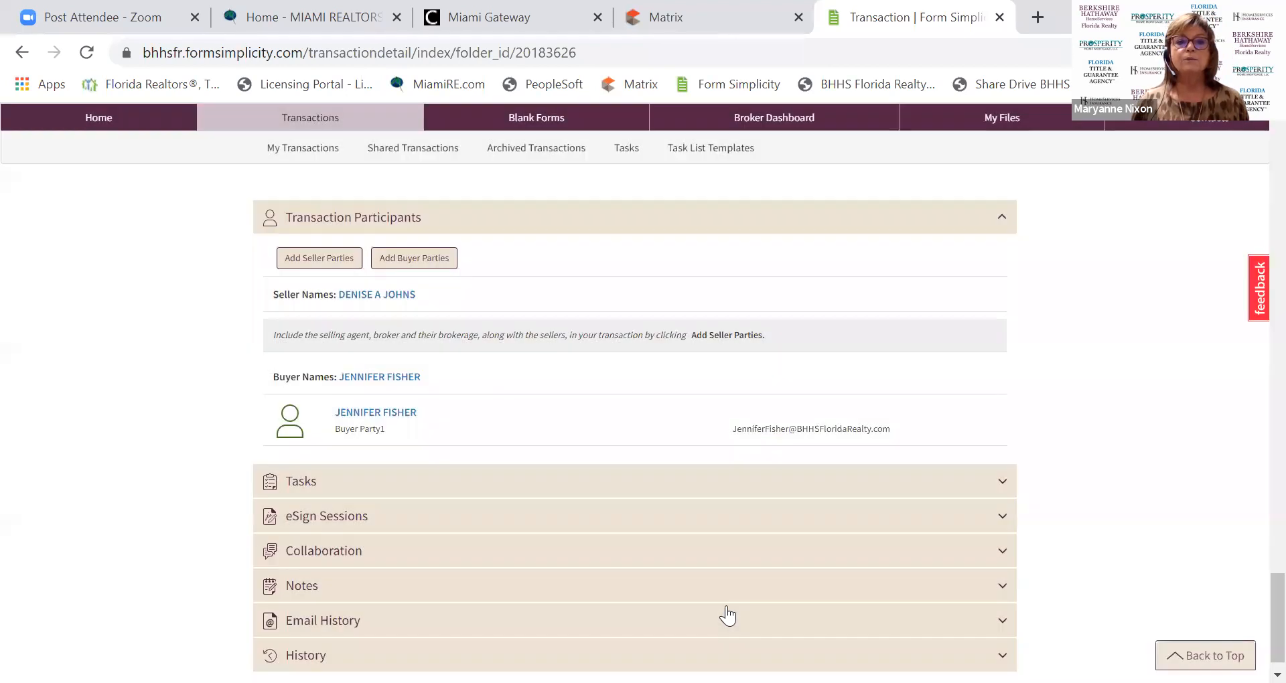
left_click(430, 265)
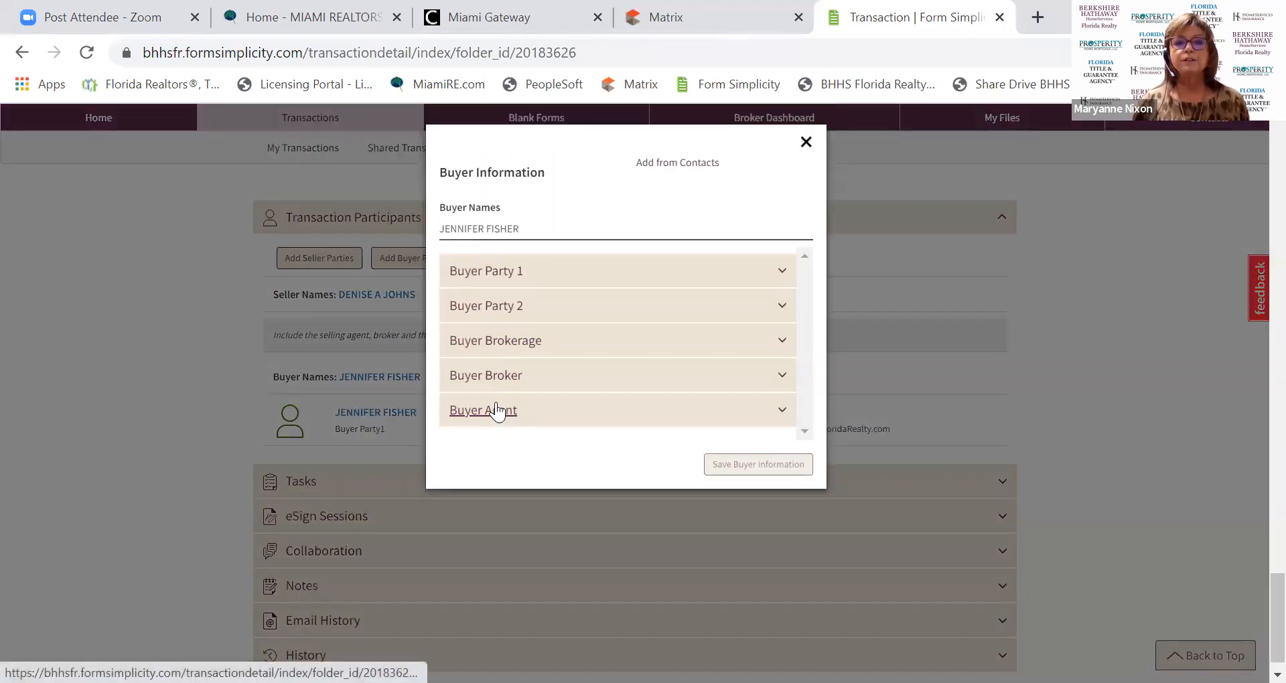
Enter the buyer agent's full name under Buyer Agent and save the buyer information.
left_click(495, 411)
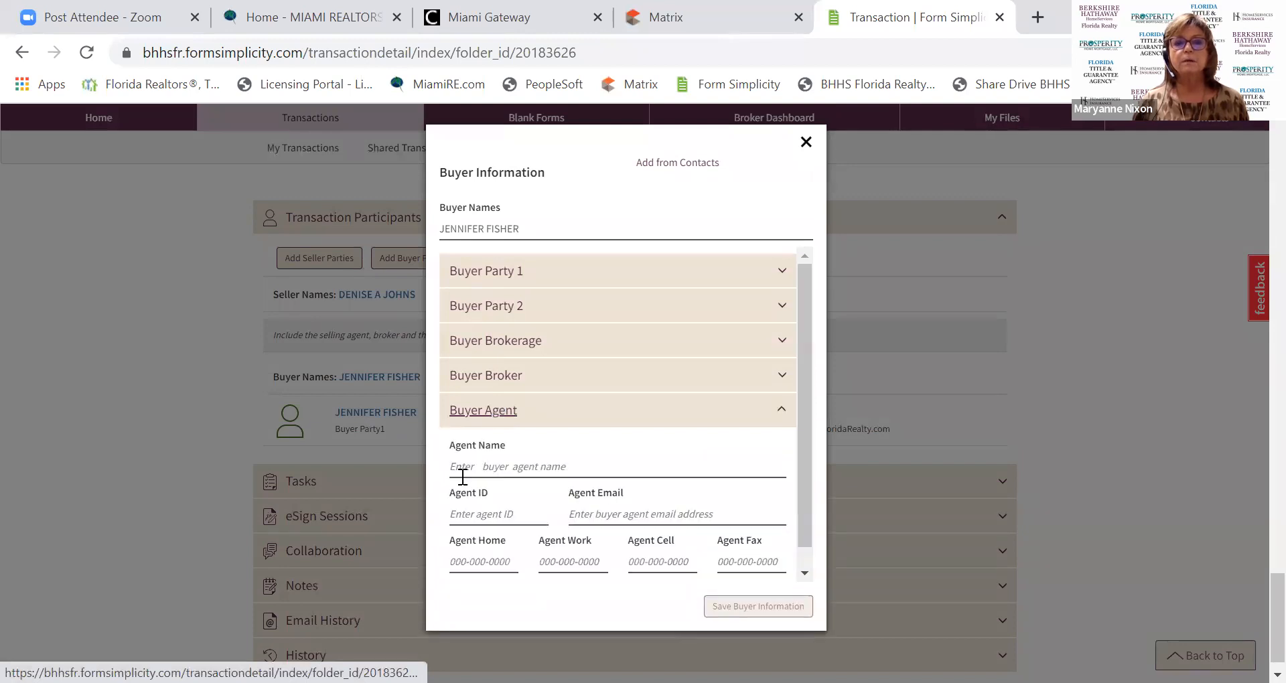
left_click(461, 469)
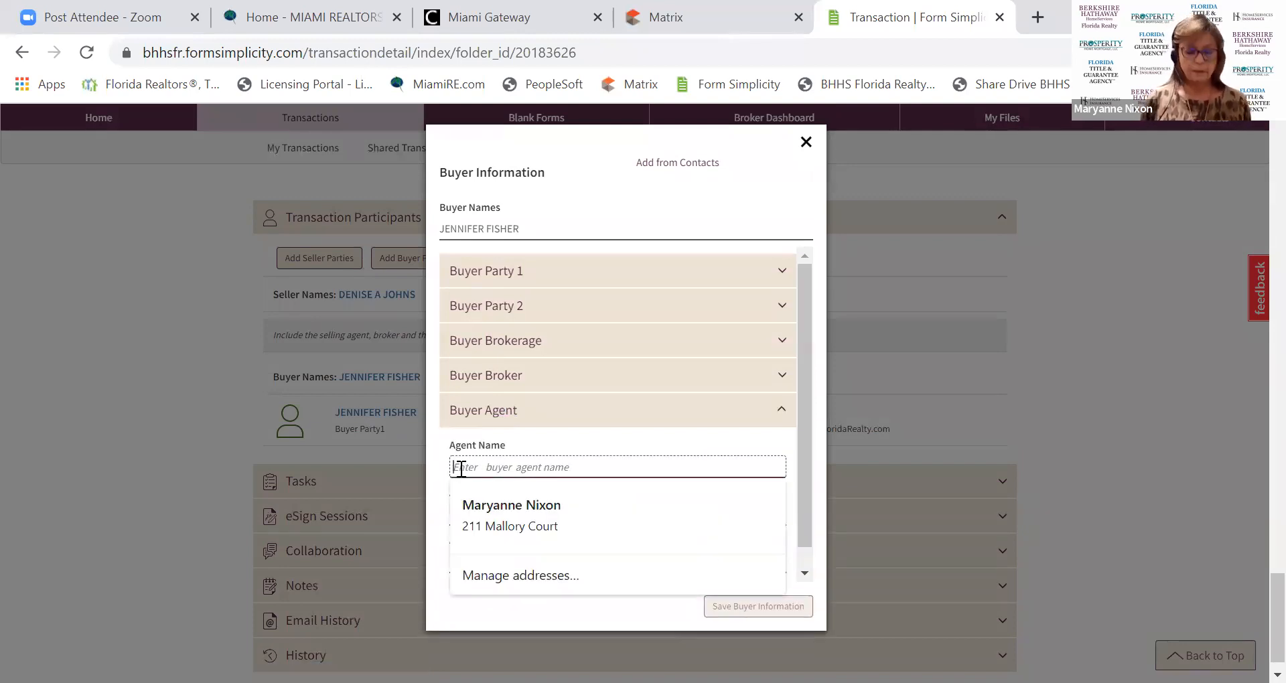
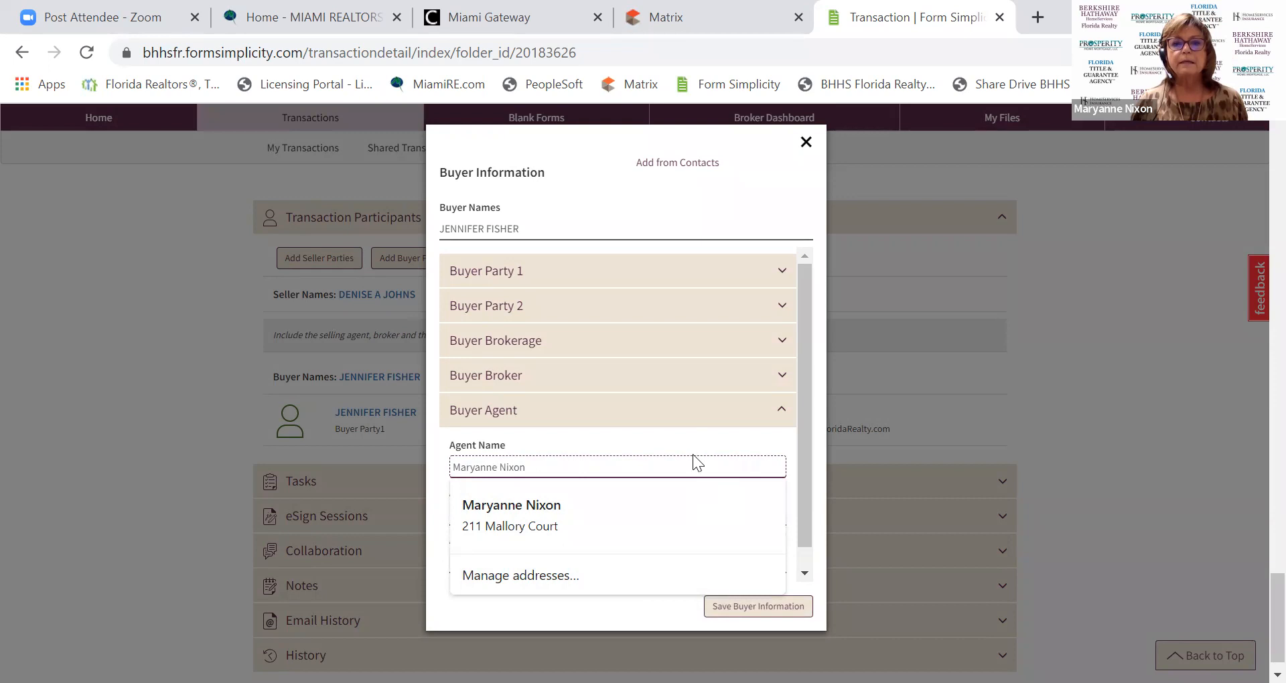
left_click(749, 617)
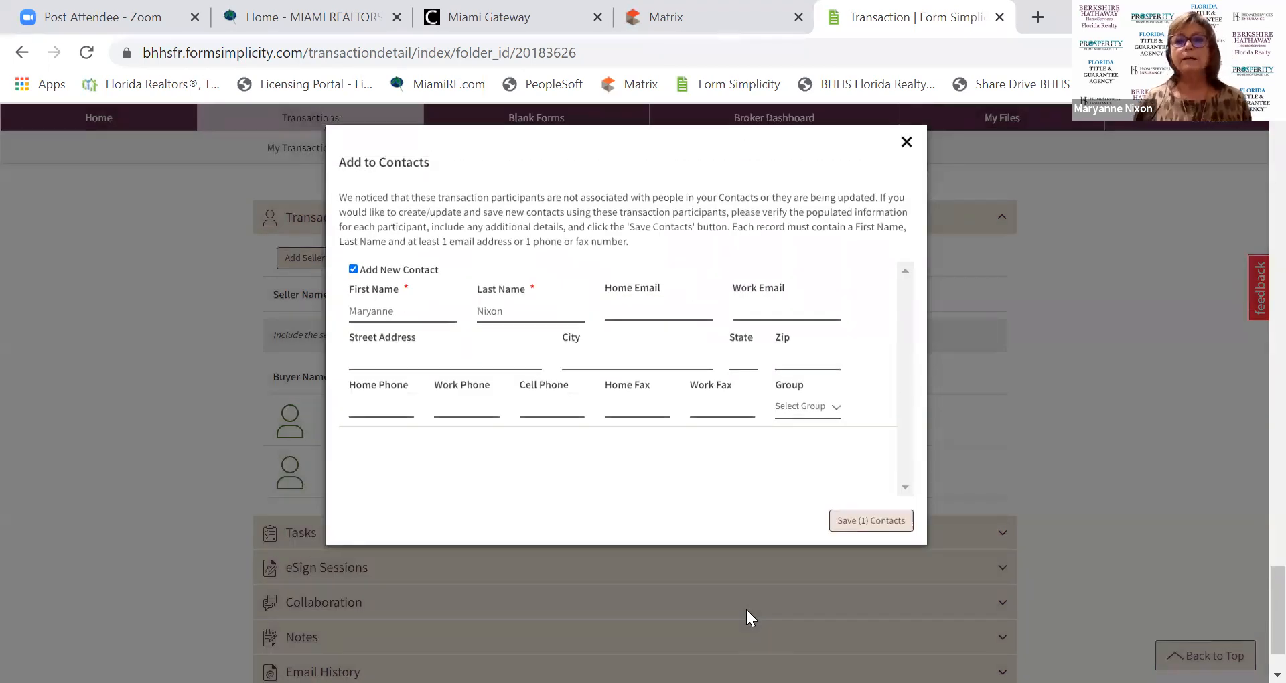
Save the buyer agent as a new contact from the Add to Contacts prompt.
left_click(841, 522)
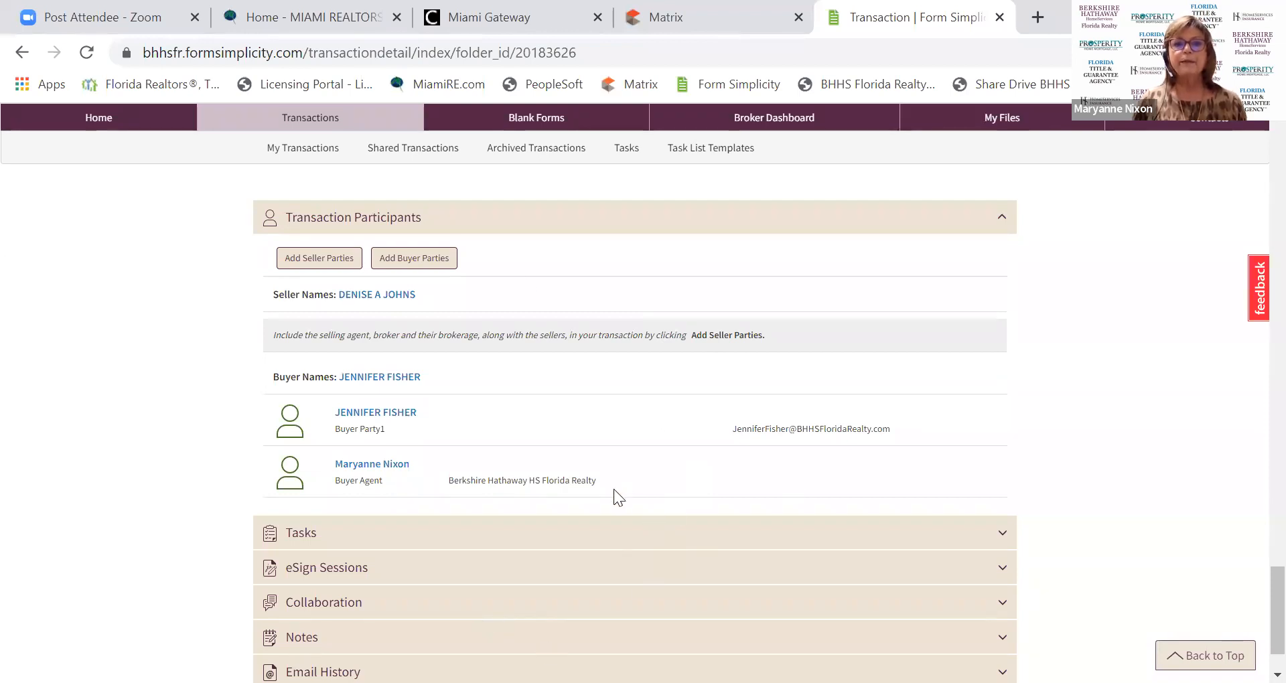
Scroll up to the top of the transaction's forms list.
scroll(614, 490, "up", 3)
scroll(639, 636, "up", 13)
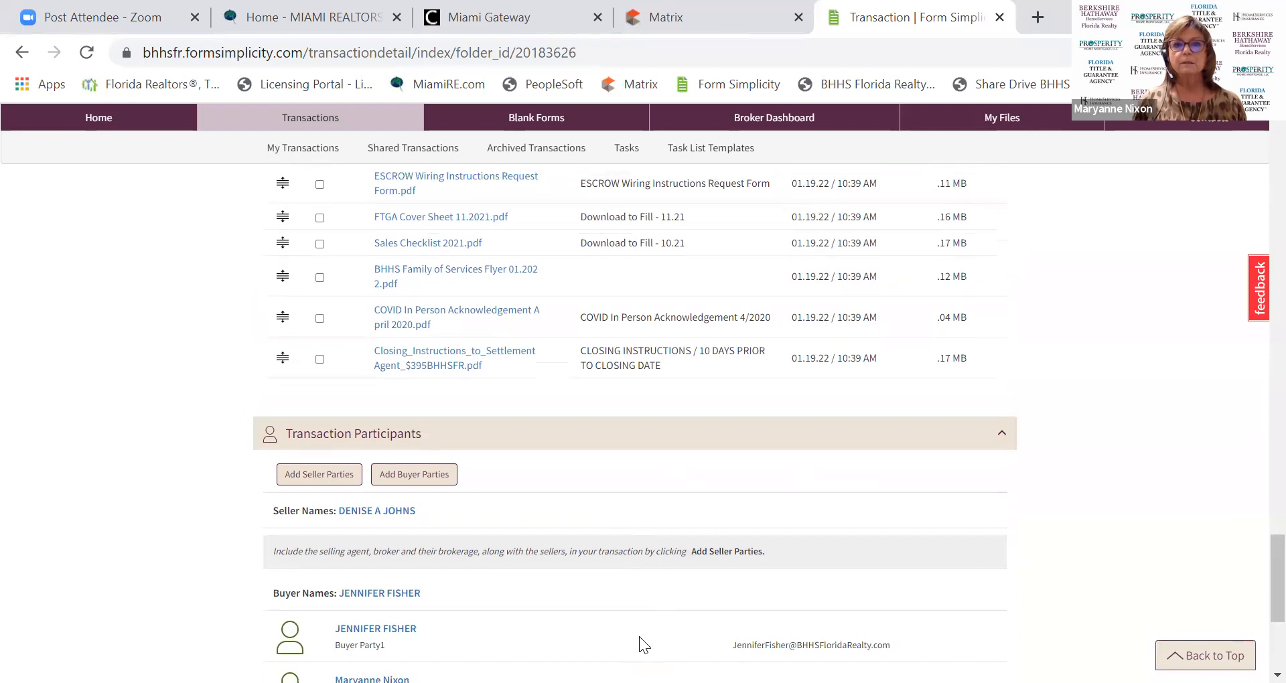
scroll(636, 653, "up", 17)
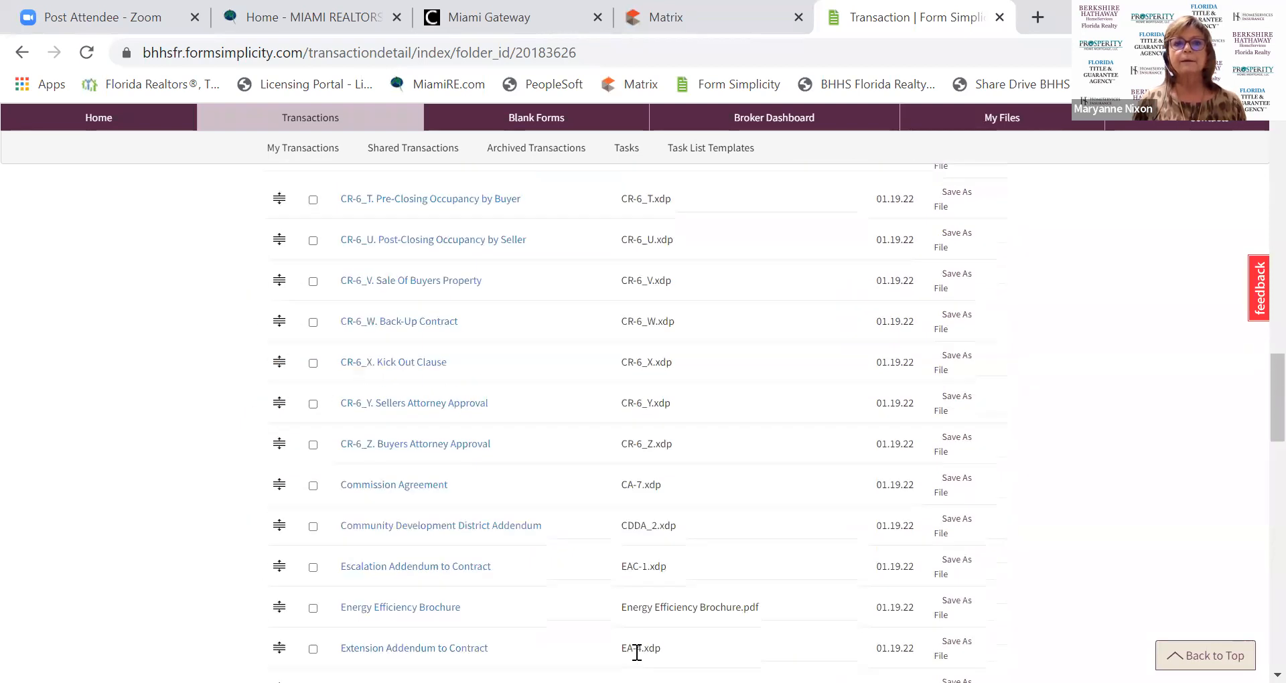
scroll(383, 331, "up", 8)
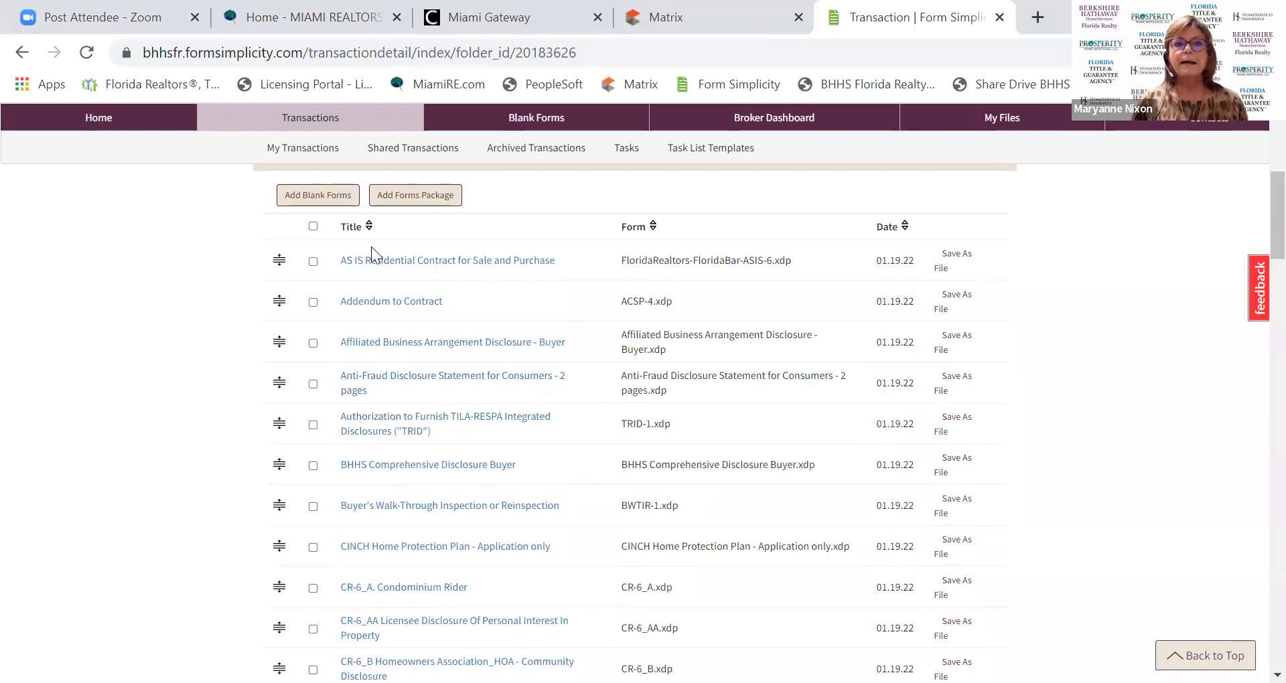
Open the AS IS Residential Contract and select the line 21 Clothes Washer & Dryer personal property text.
left_click(380, 262)
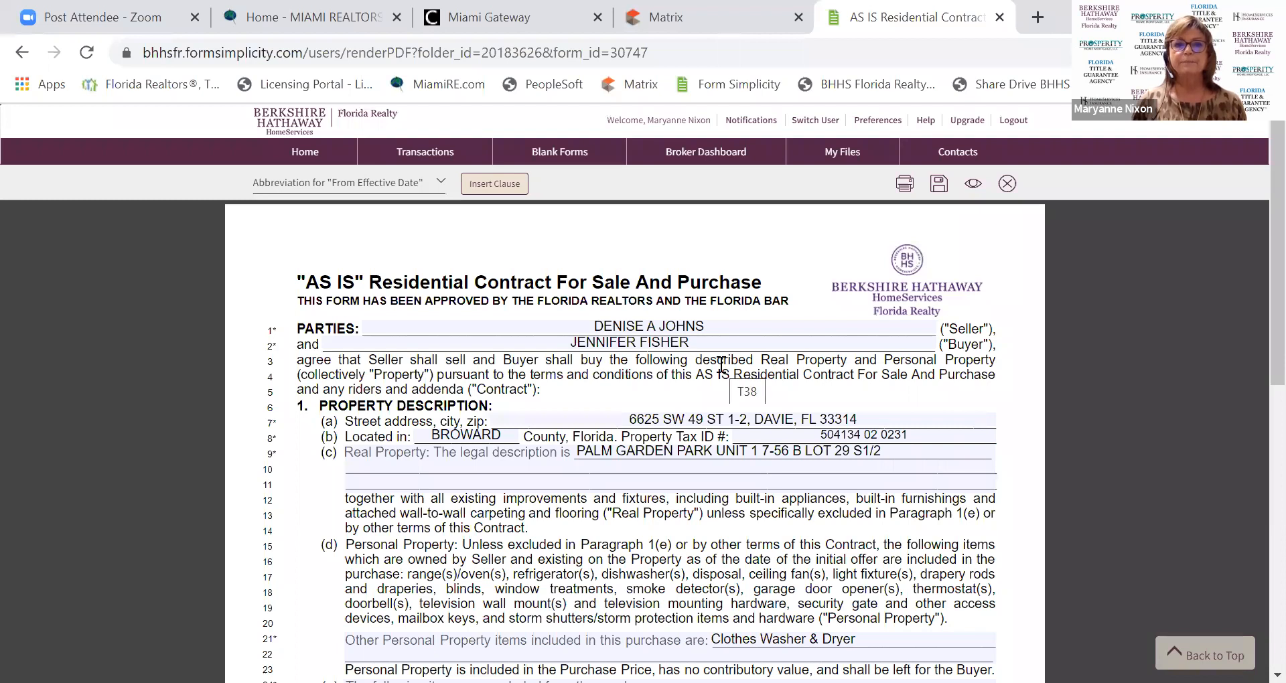
scroll(560, 348, "down", 2)
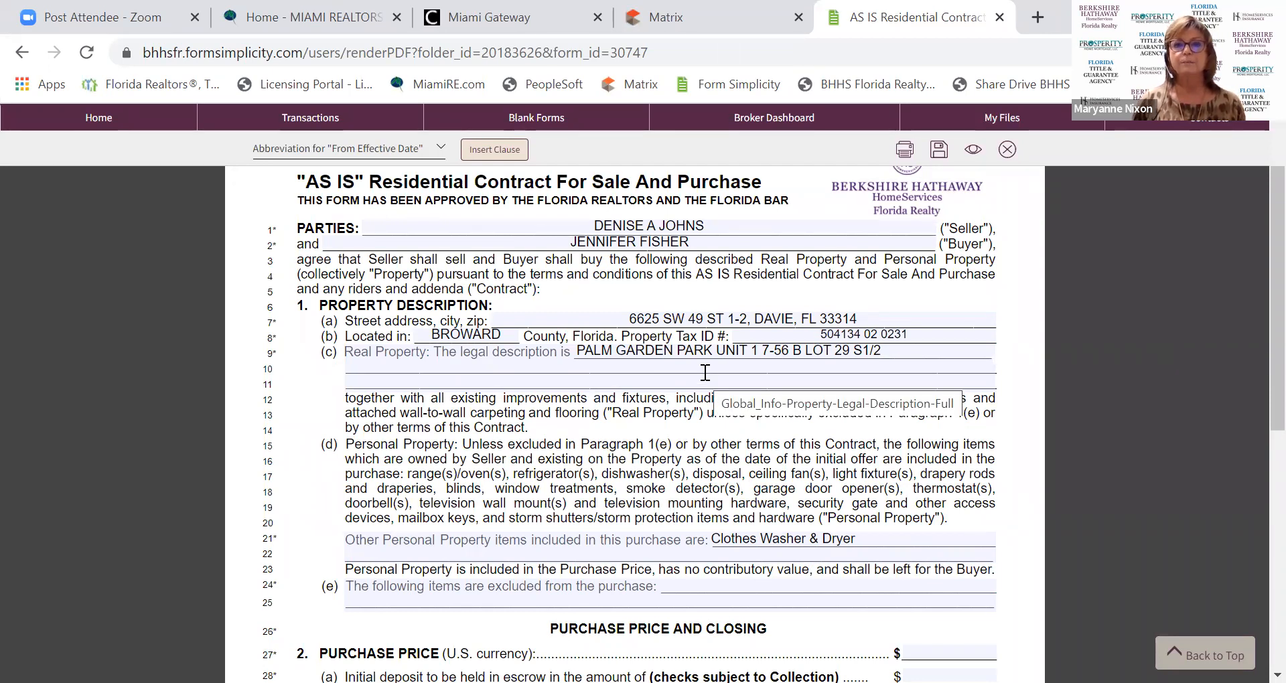
scroll(705, 371, "down", 4)
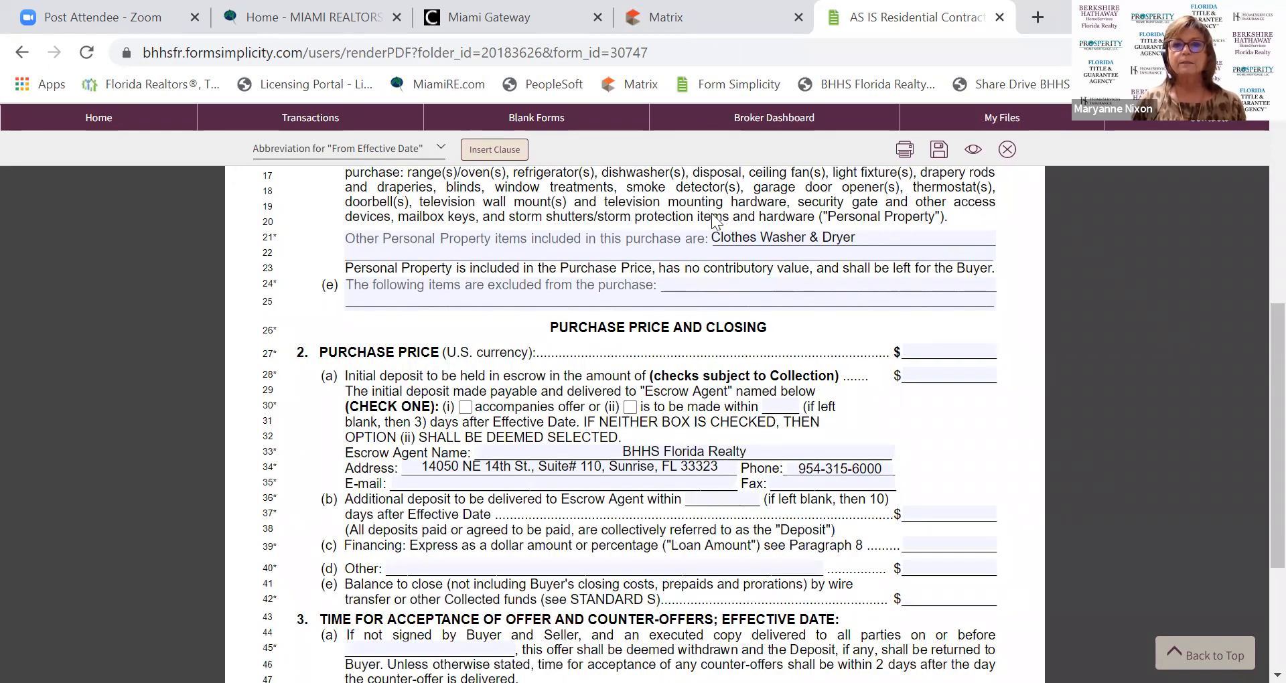
left_click_drag(859, 241, 715, 234)
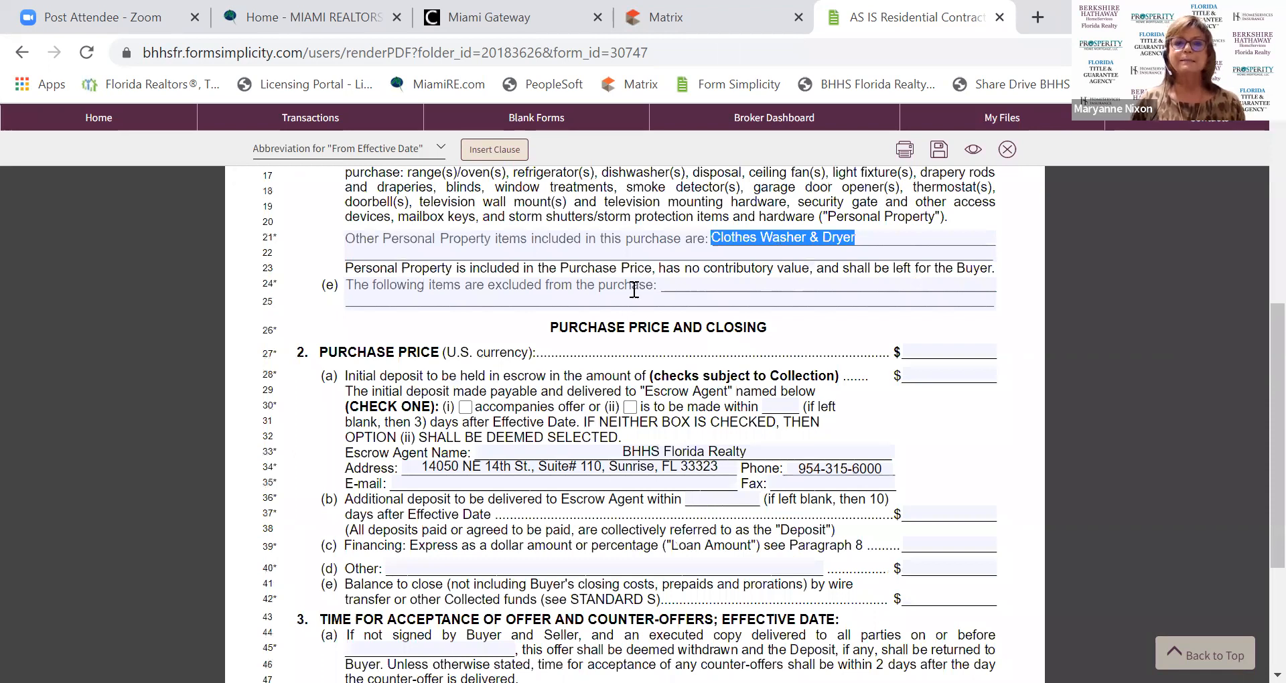
scroll(563, 288, "up", 3)
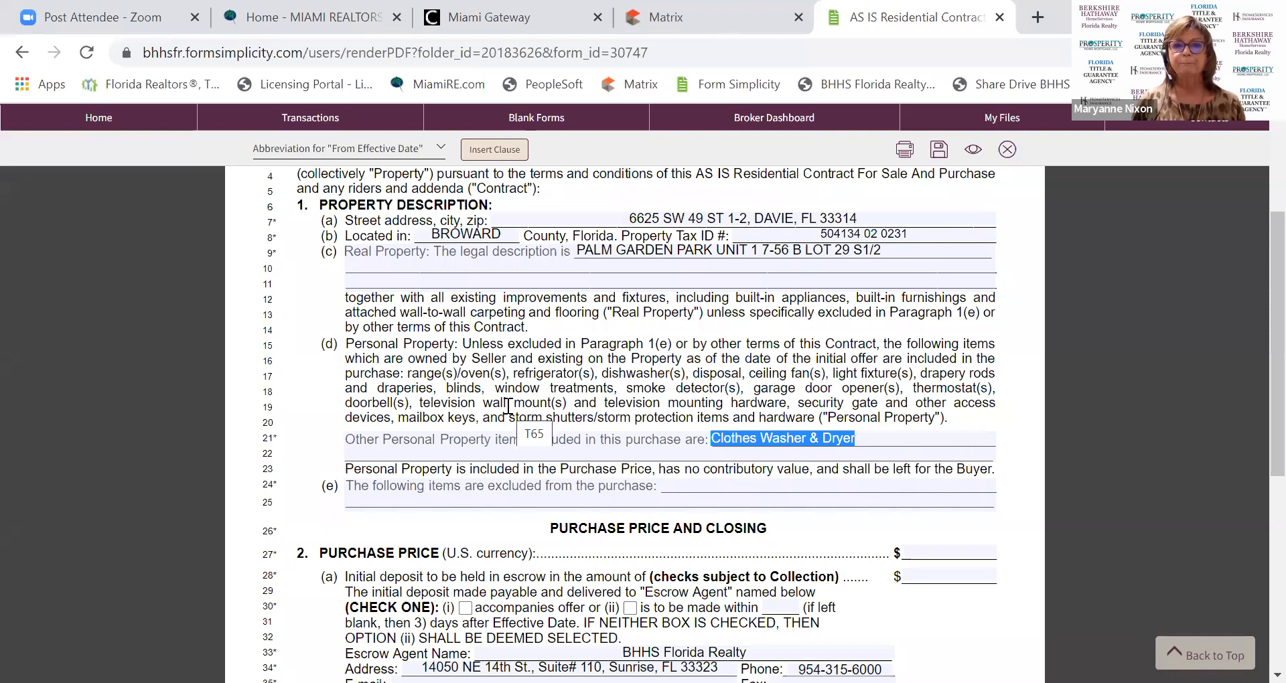
scroll(773, 458, "down", 1)
Replace the excluded items entry 'Dining Room Chandlier' with 'All TV Wall Mounts'.
left_click(682, 383)
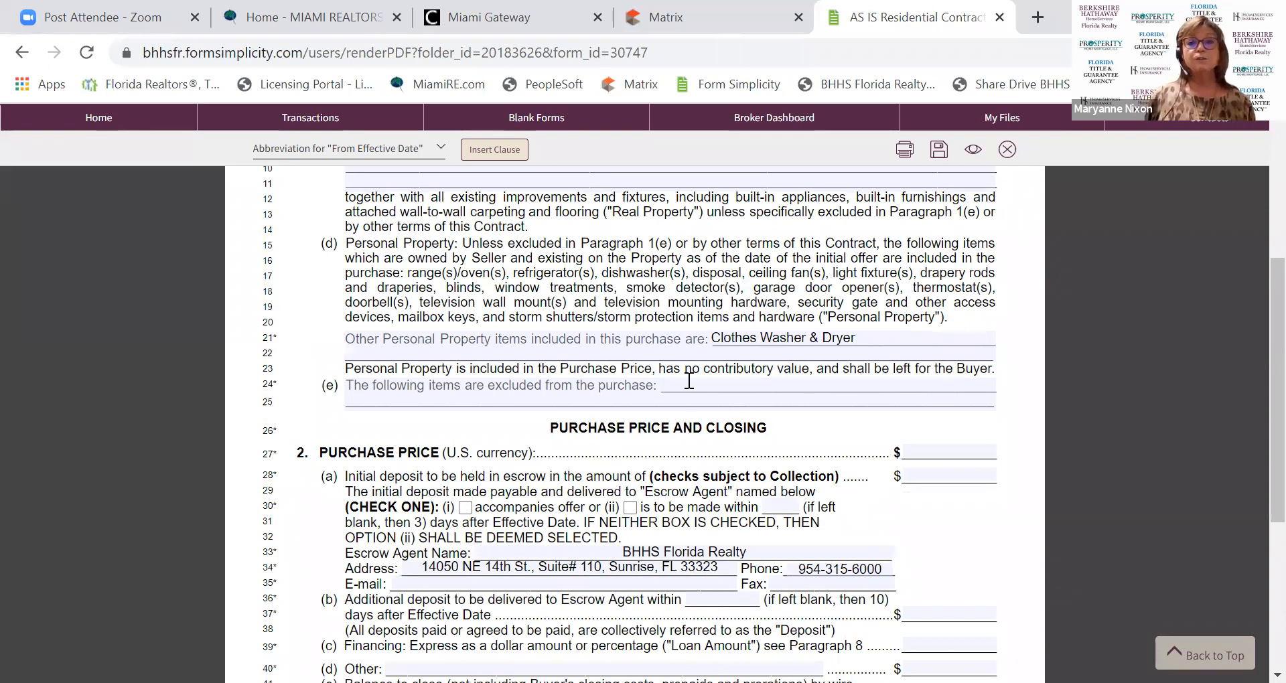
type("Dining Room Chandlier")
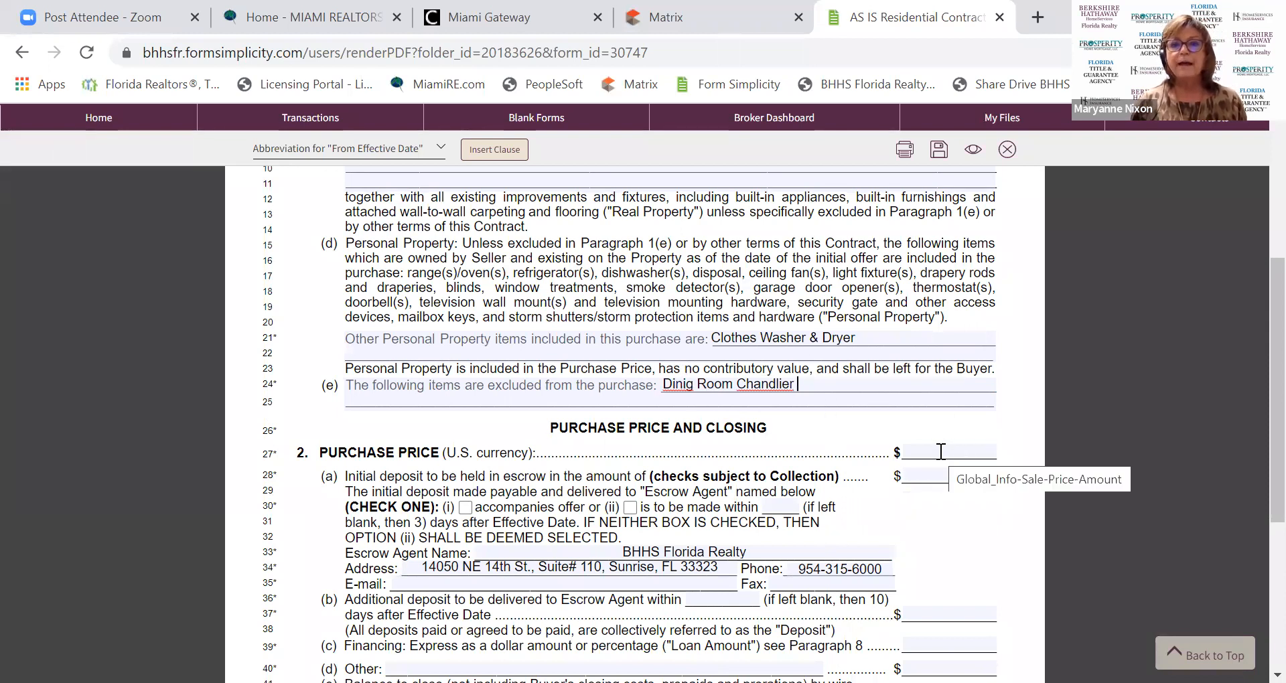
key("BackSpace")
key("BackSpace")
key("BackSpace")
key("BackSpace")
key("BackSpace")
key("BackSpace")
key("BackSpace")
key("BackSpace")
key("BackSpace")
key("BackSpace")
key("BackSpace")
key("BackSpace")
key("BackSpace")
key("BackSpace")
key("BackSpace")
key("BackSpace")
key("BackSpace")
key("BackSpace")
key("BackSpace")
key("BackSpace")
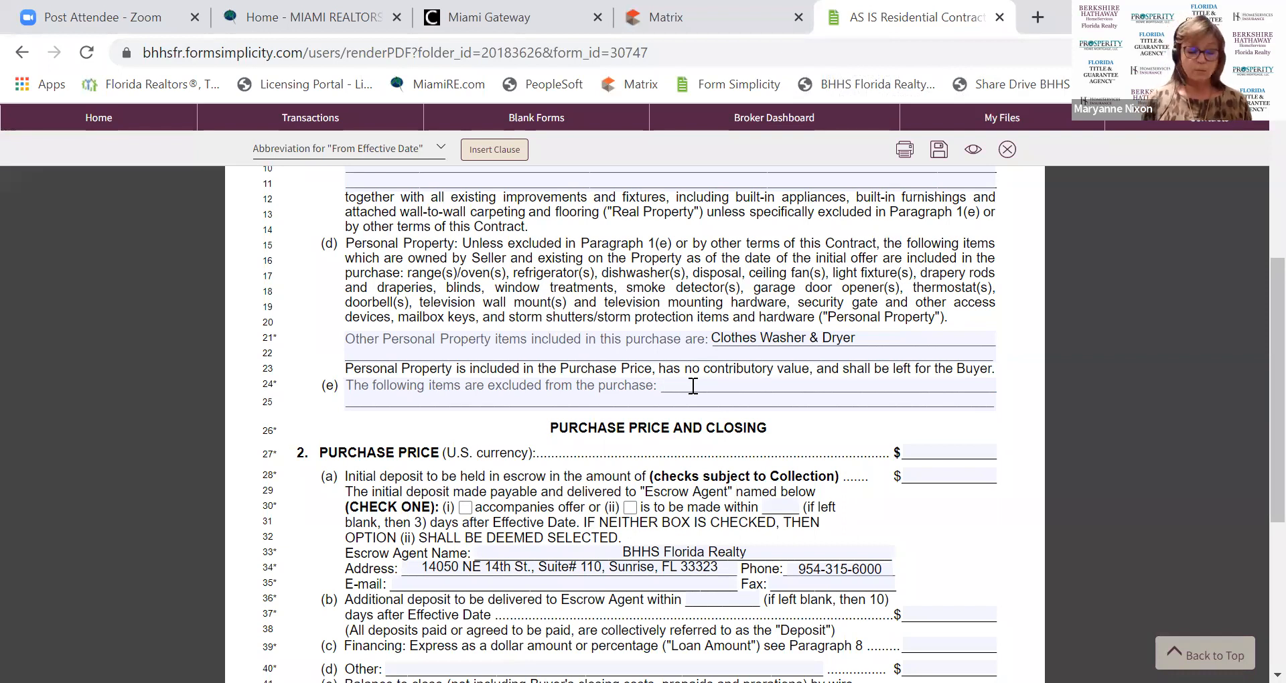
type("All")
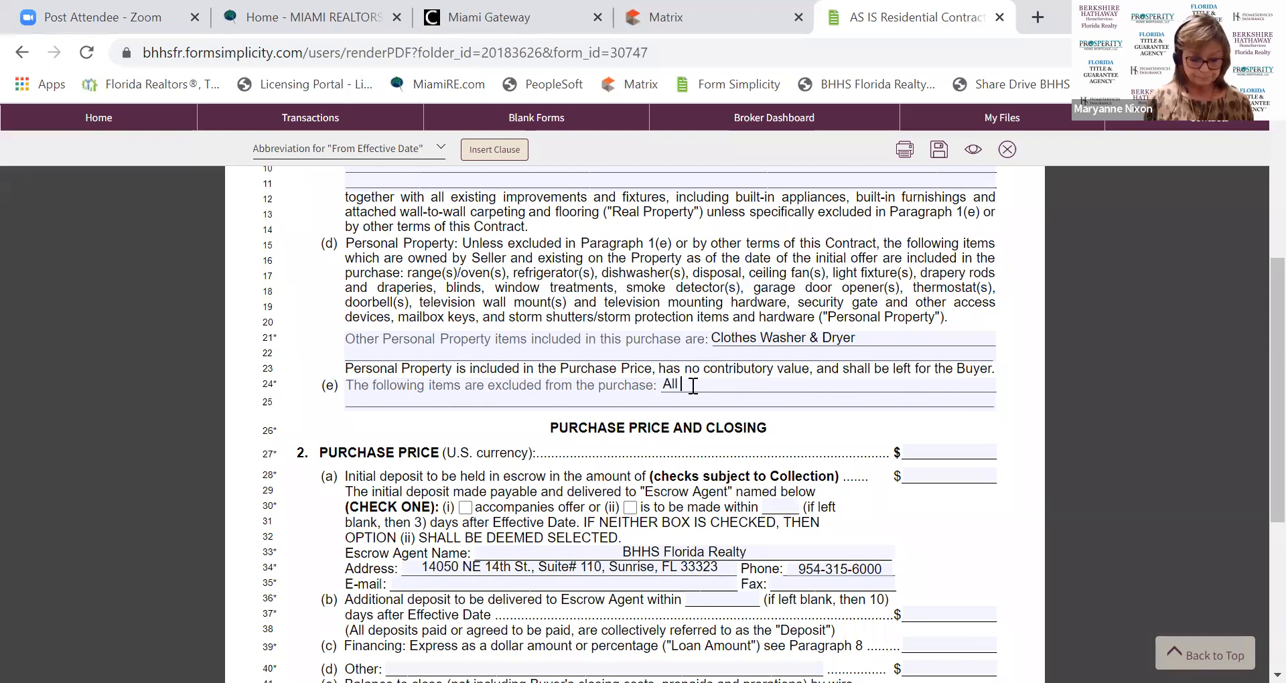
type("TV Wall Mounts")
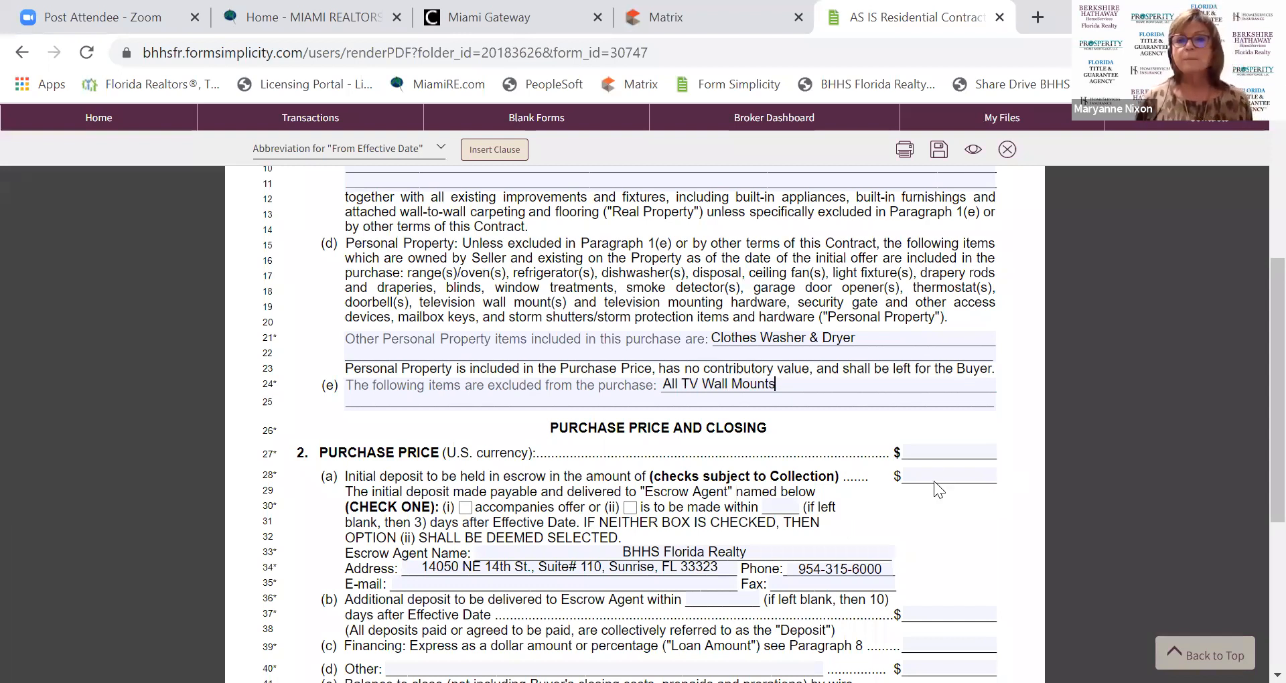
Enter a 350,000 purchase price and check deposit option (ii), due within days after Effective Date.
left_click(940, 451)
type("3")
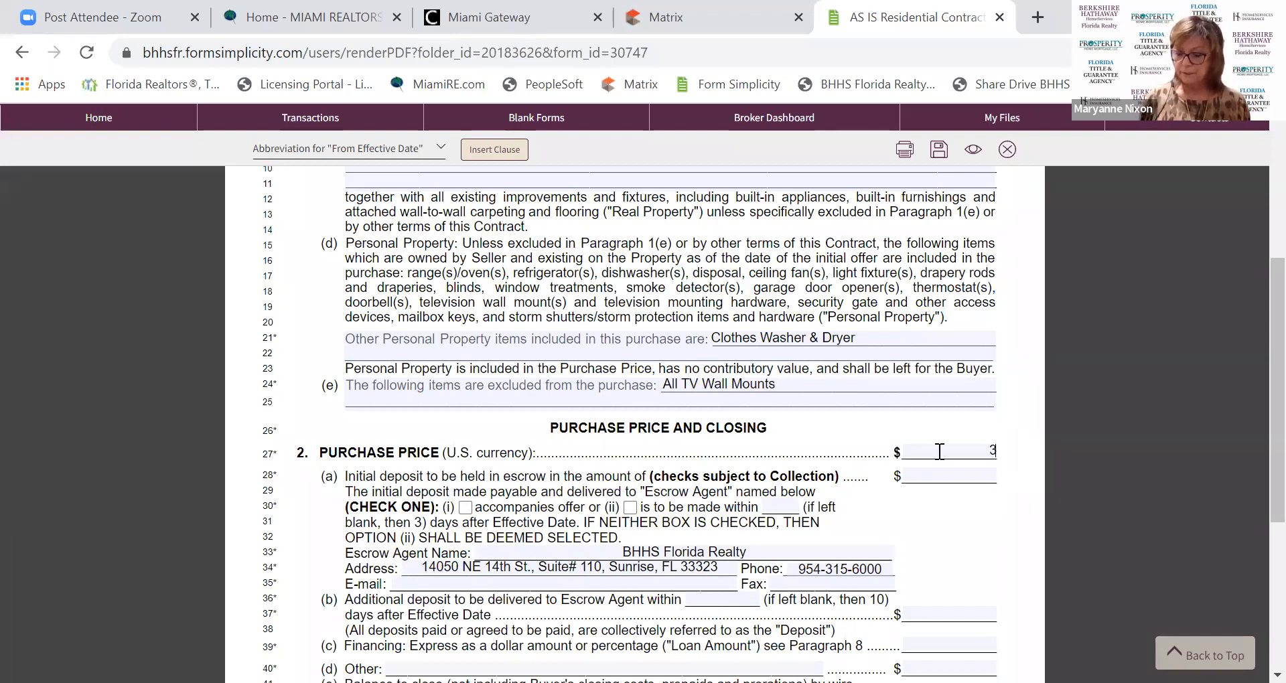
type("50,000000.")
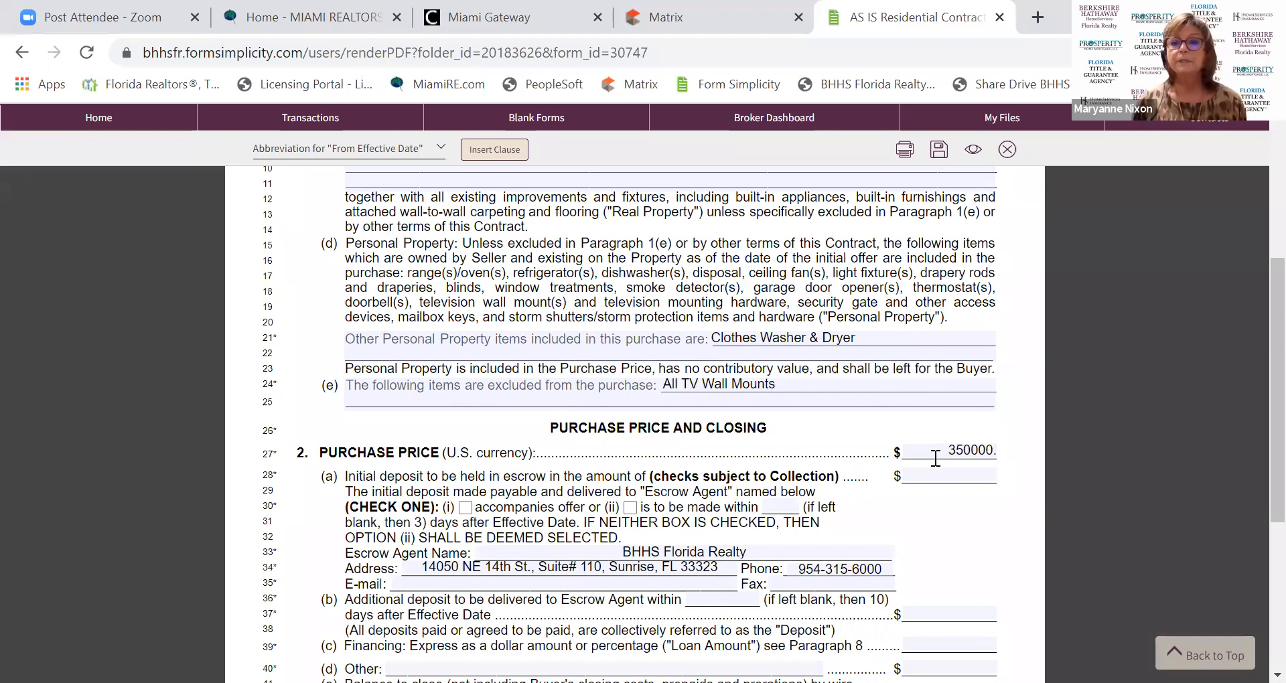
left_click(936, 473)
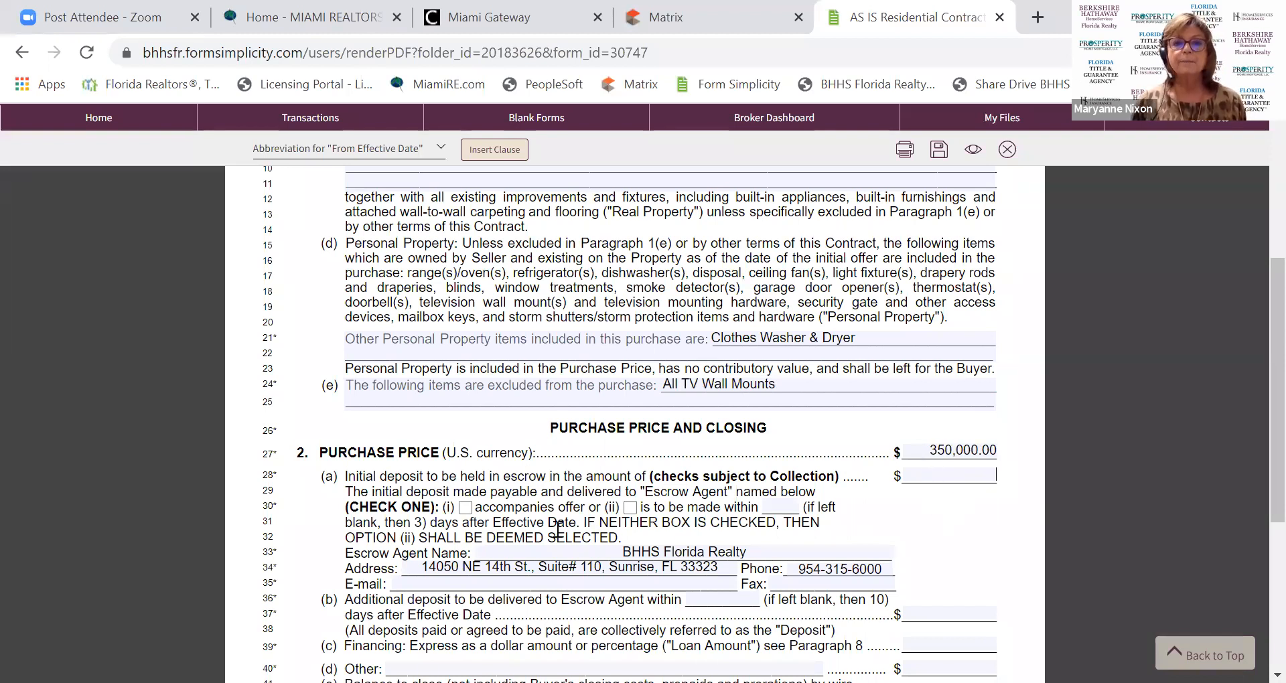
left_click(630, 508)
left_click(776, 503)
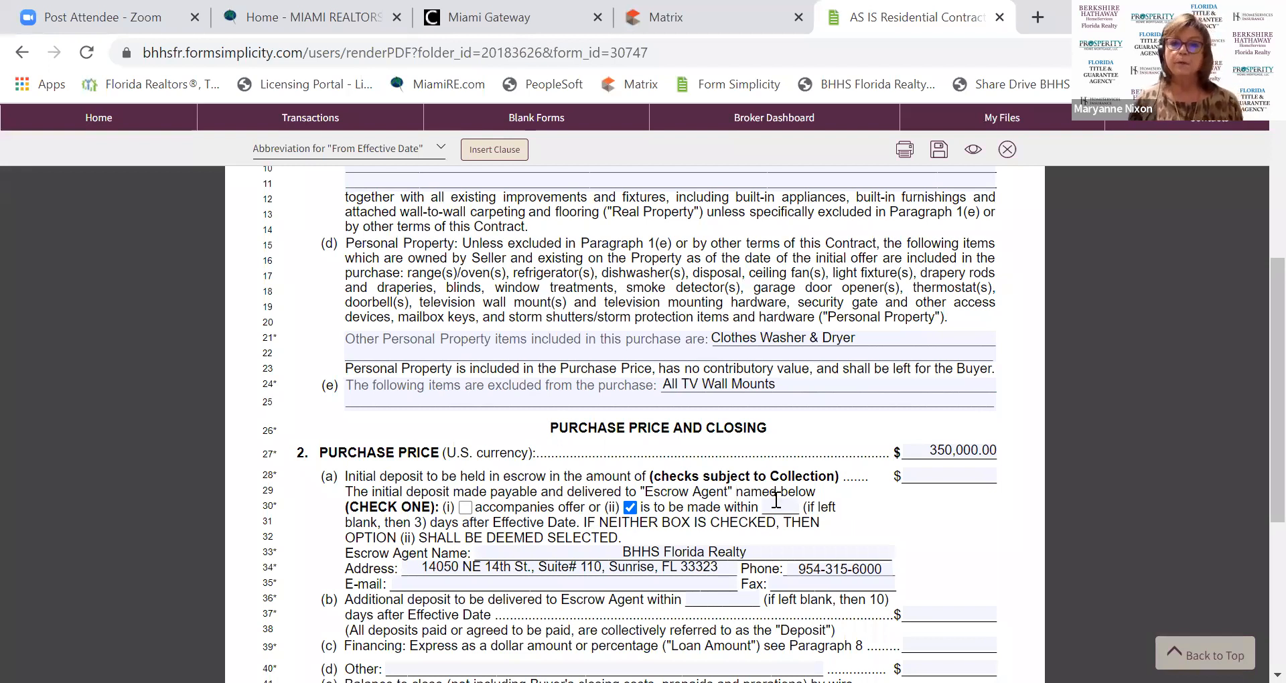
Enter a 3-day deposit period and a 10,000.00 initial deposit, leaving 340,000.00 to close.
left_click(776, 501)
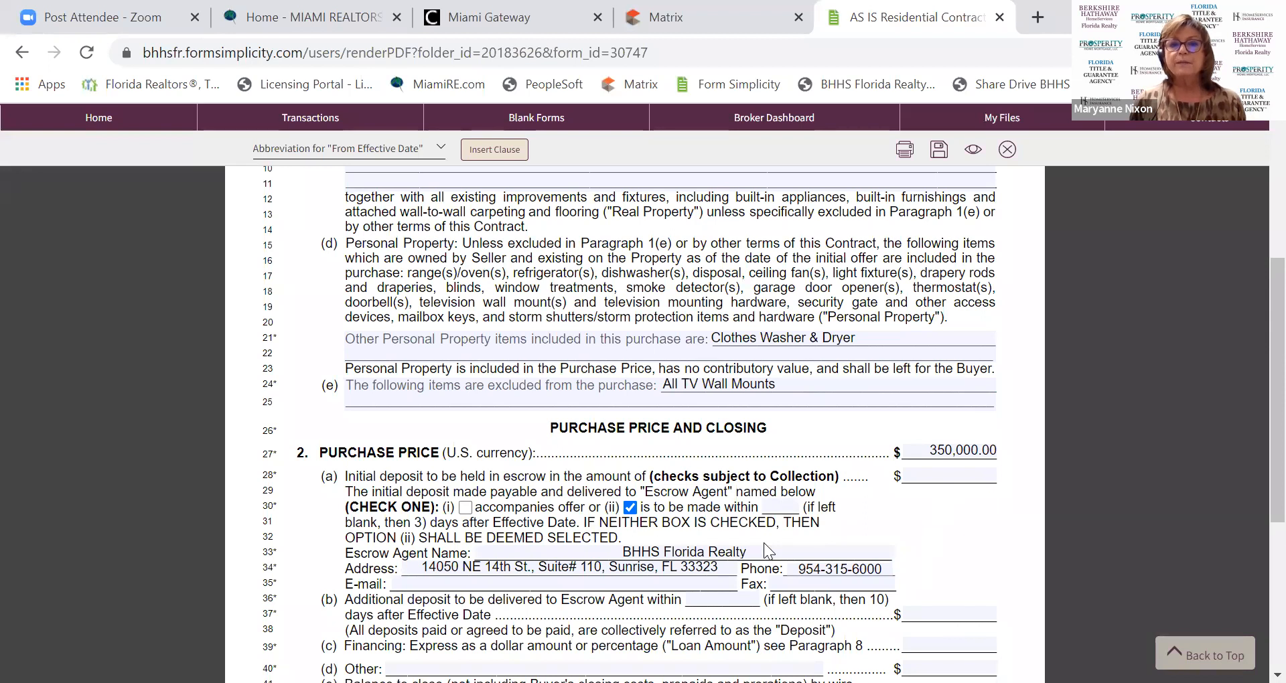
type("3")
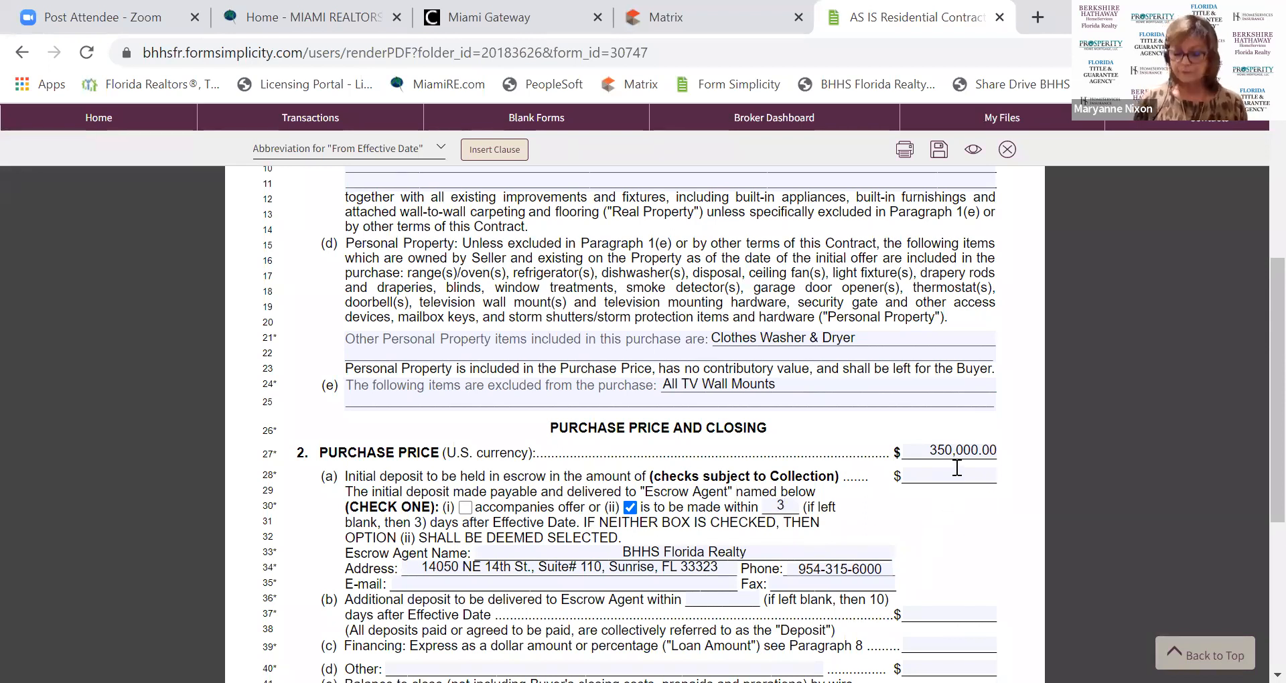
type("10")
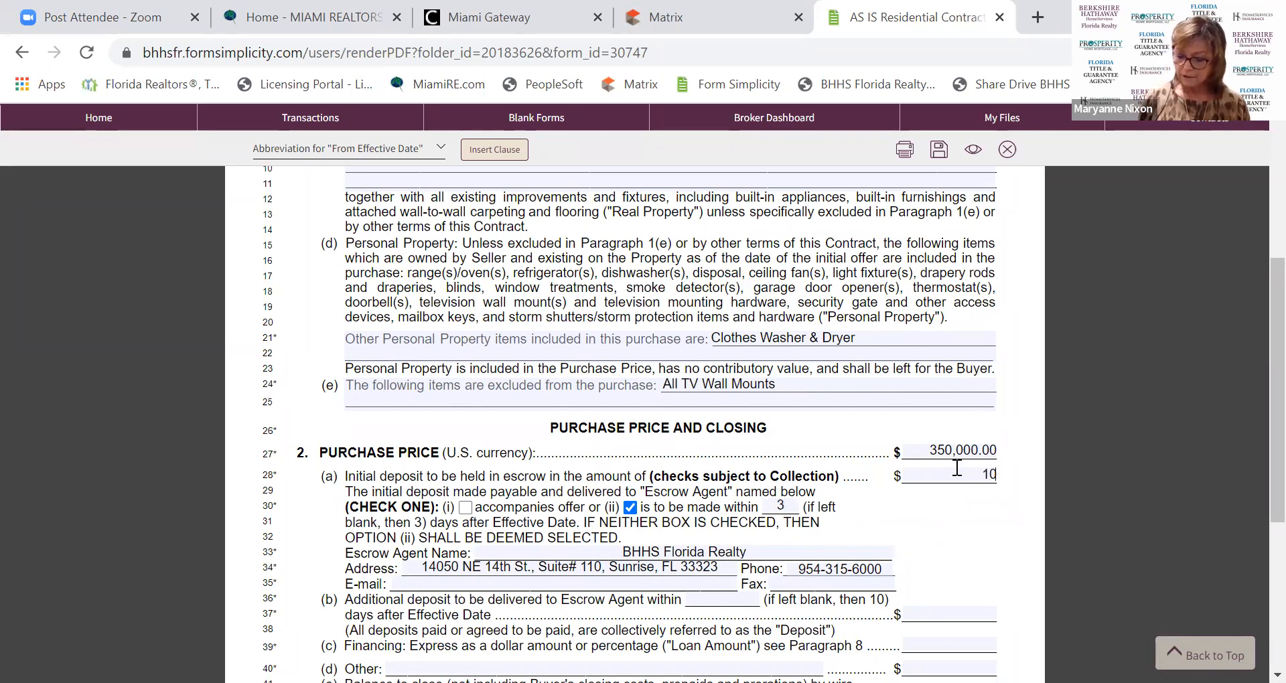
type("000.")
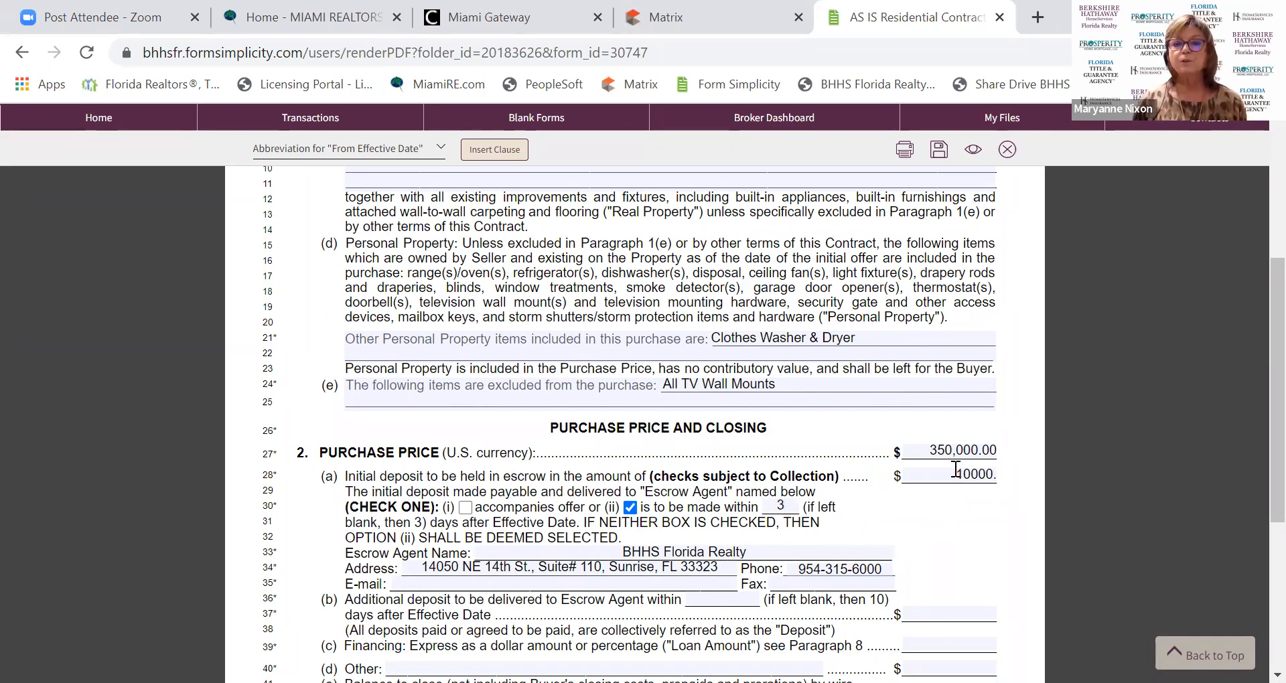
left_click(929, 614)
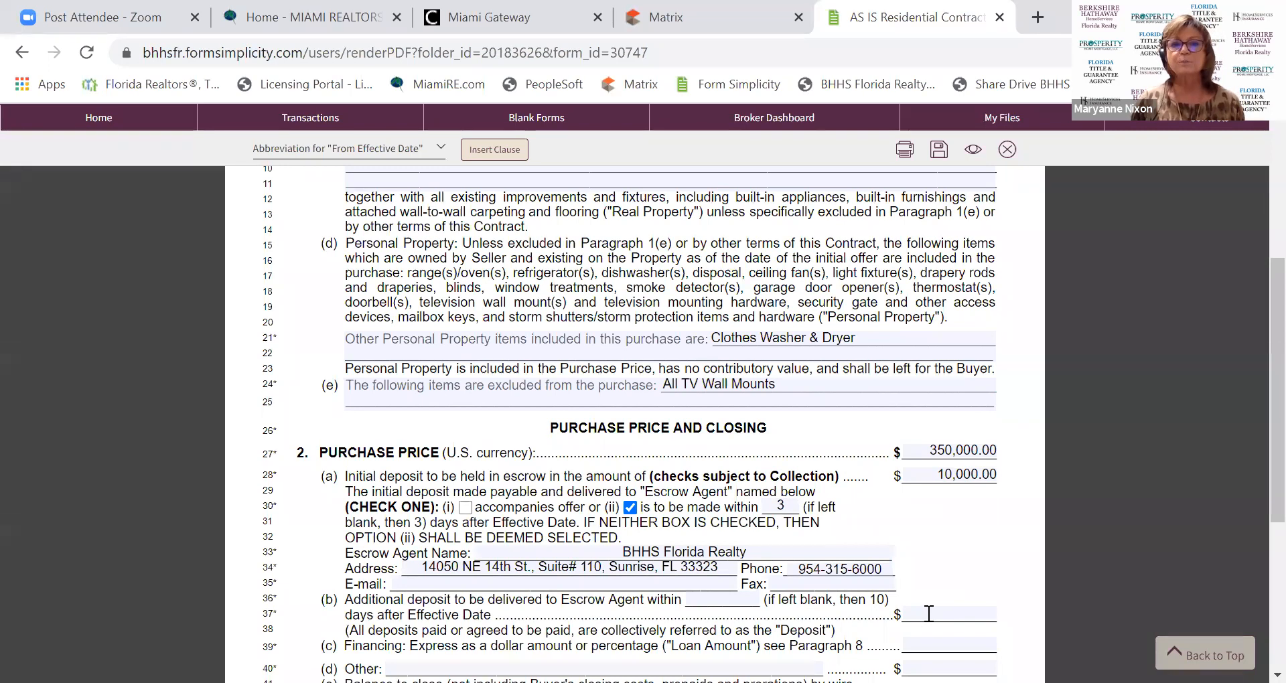
scroll(931, 589, "down", 3)
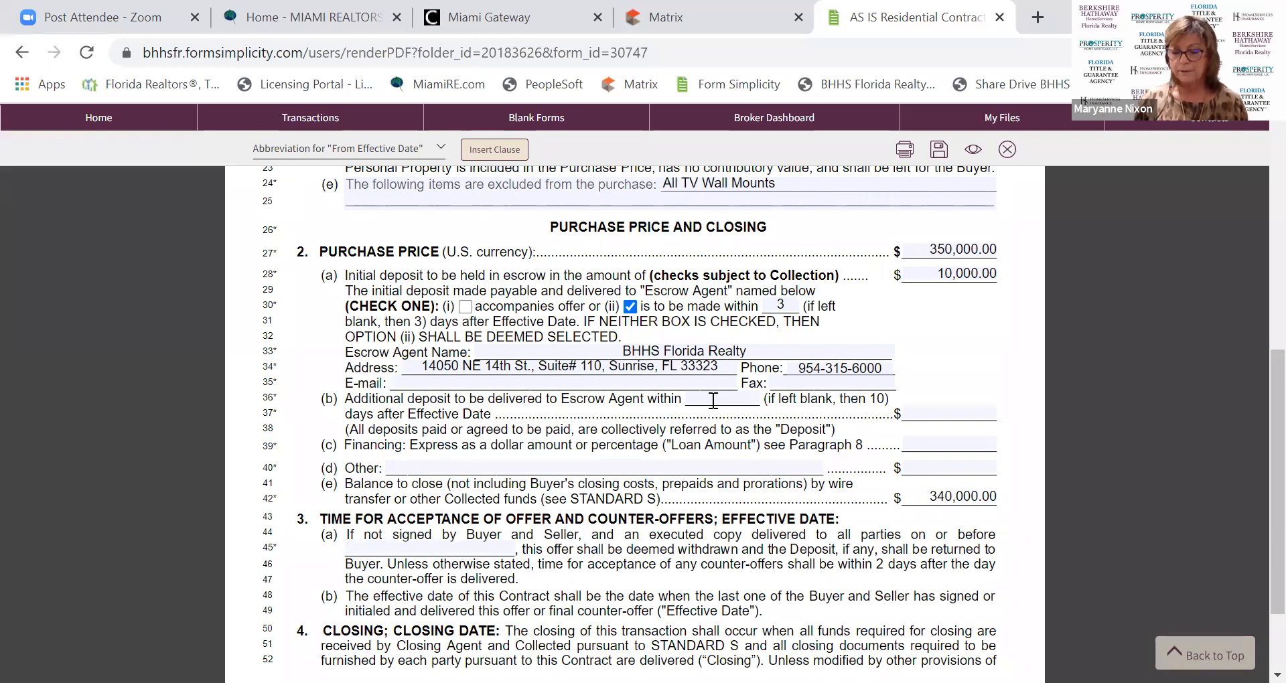
Set the additional deposit to 10,000.00 due within 10 days.
type("7")
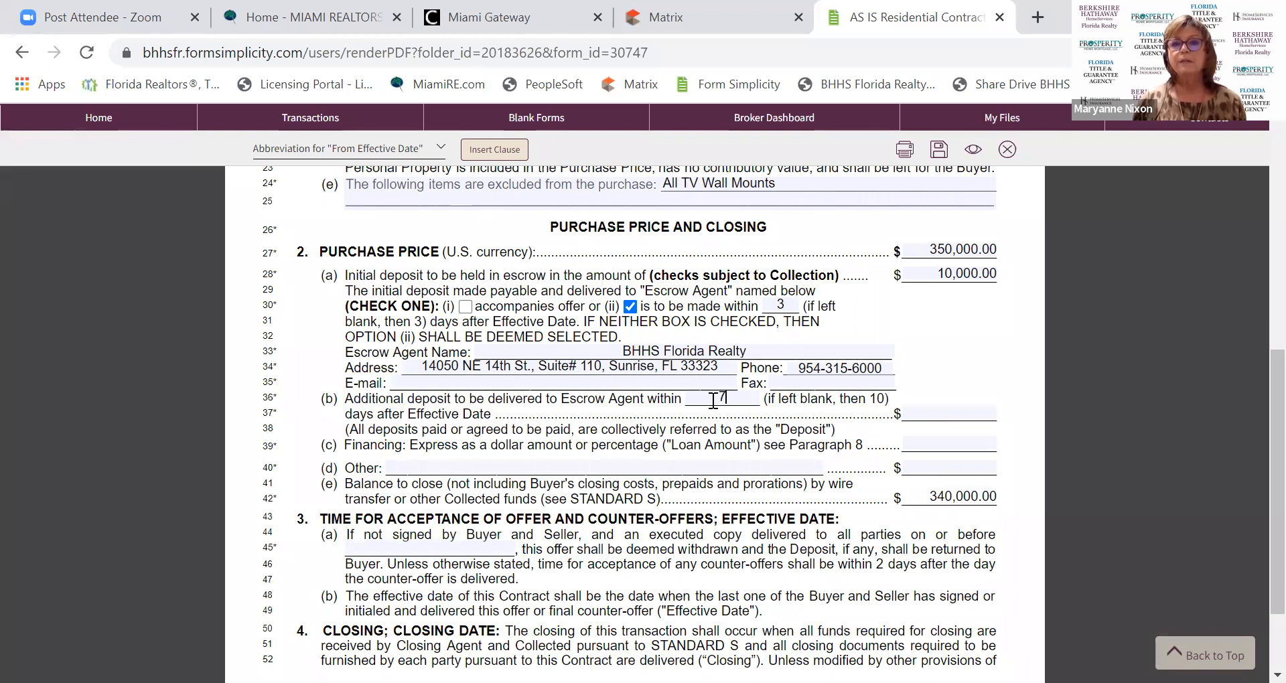
key("BackSpace")
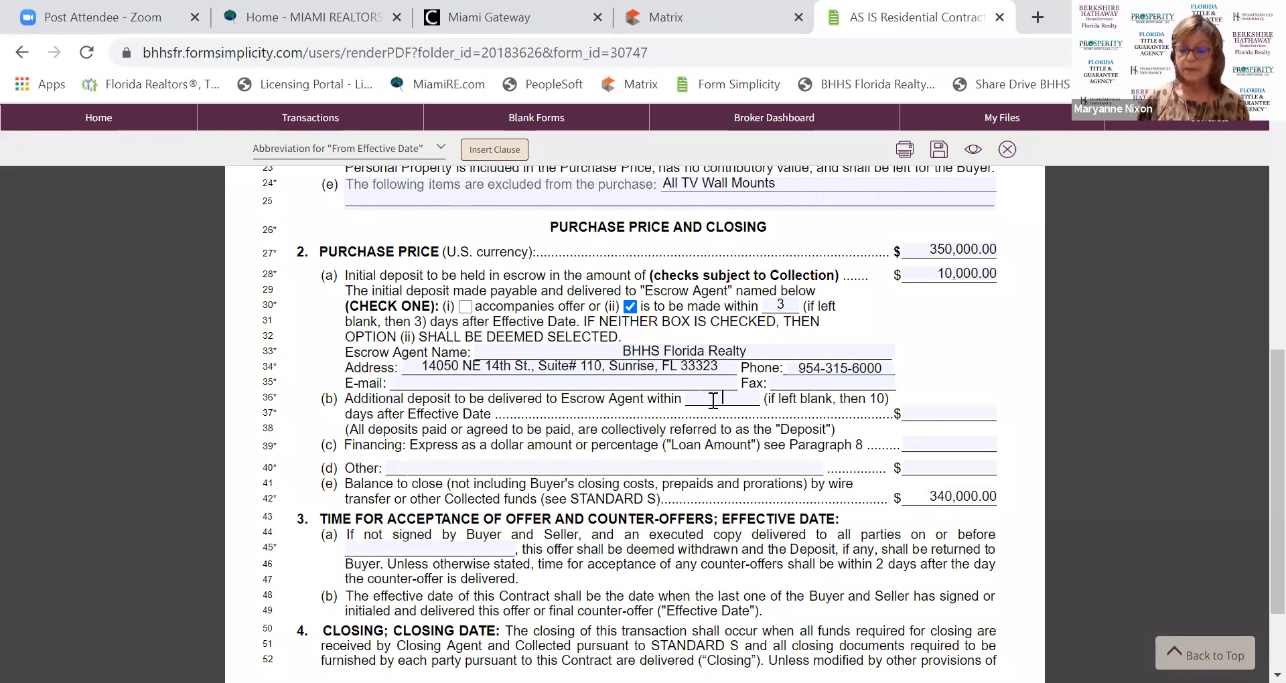
type("10")
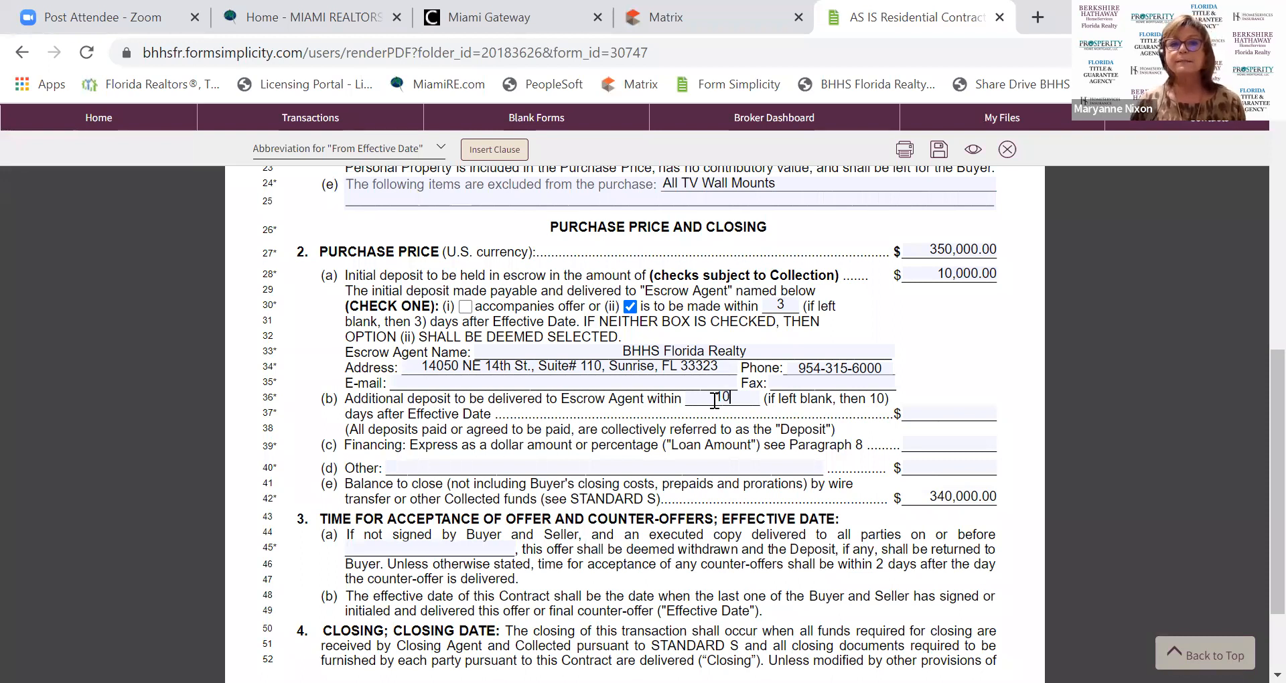
left_click(960, 397)
type("10000")
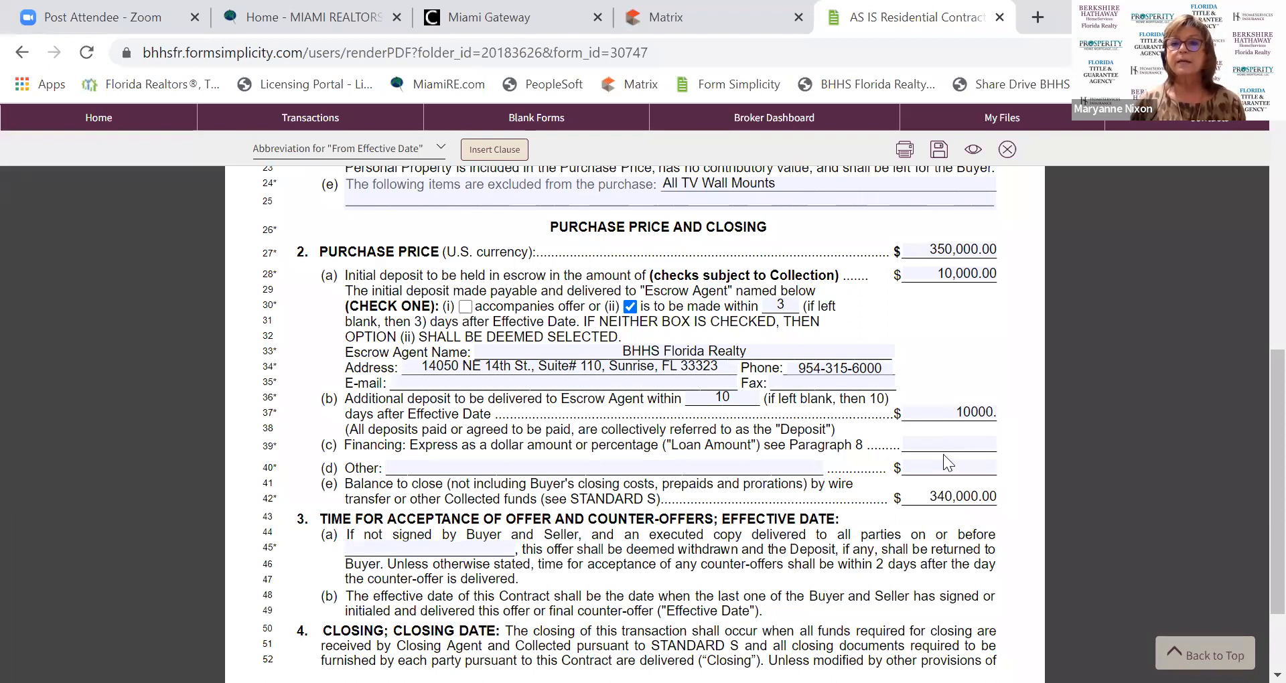
left_click(942, 436)
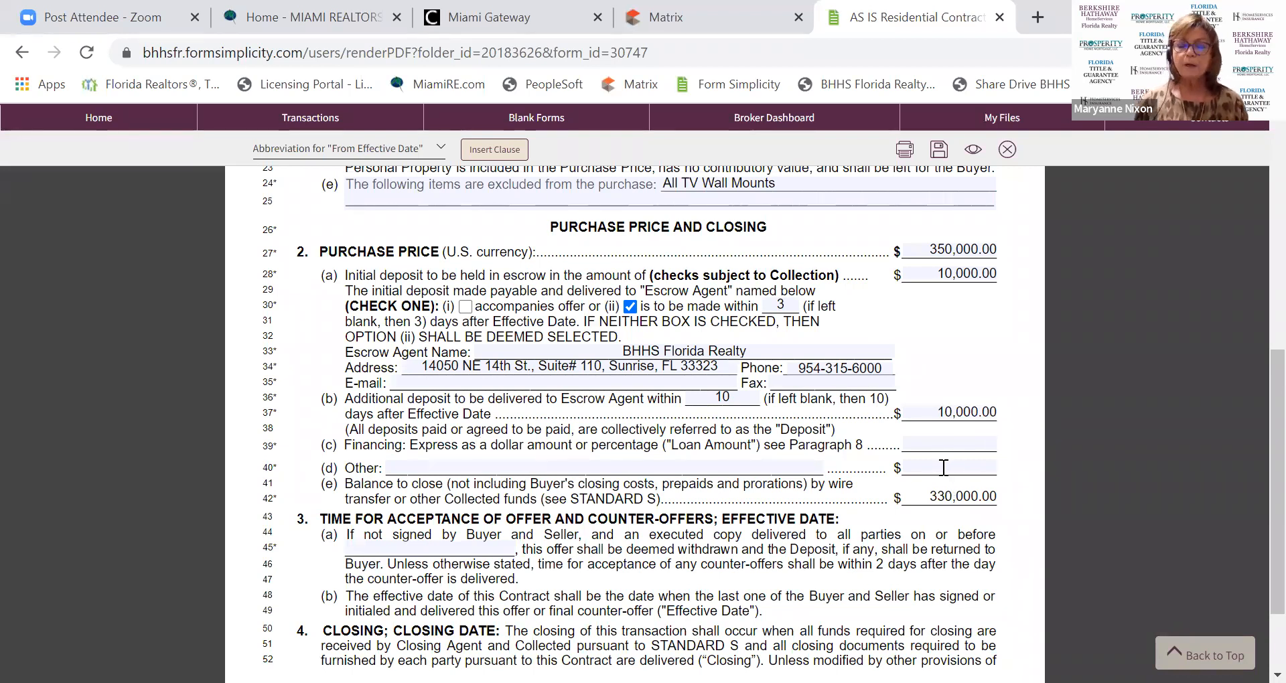
Enter 90% financing, leaving a 15,000.00 balance to close.
type("90")
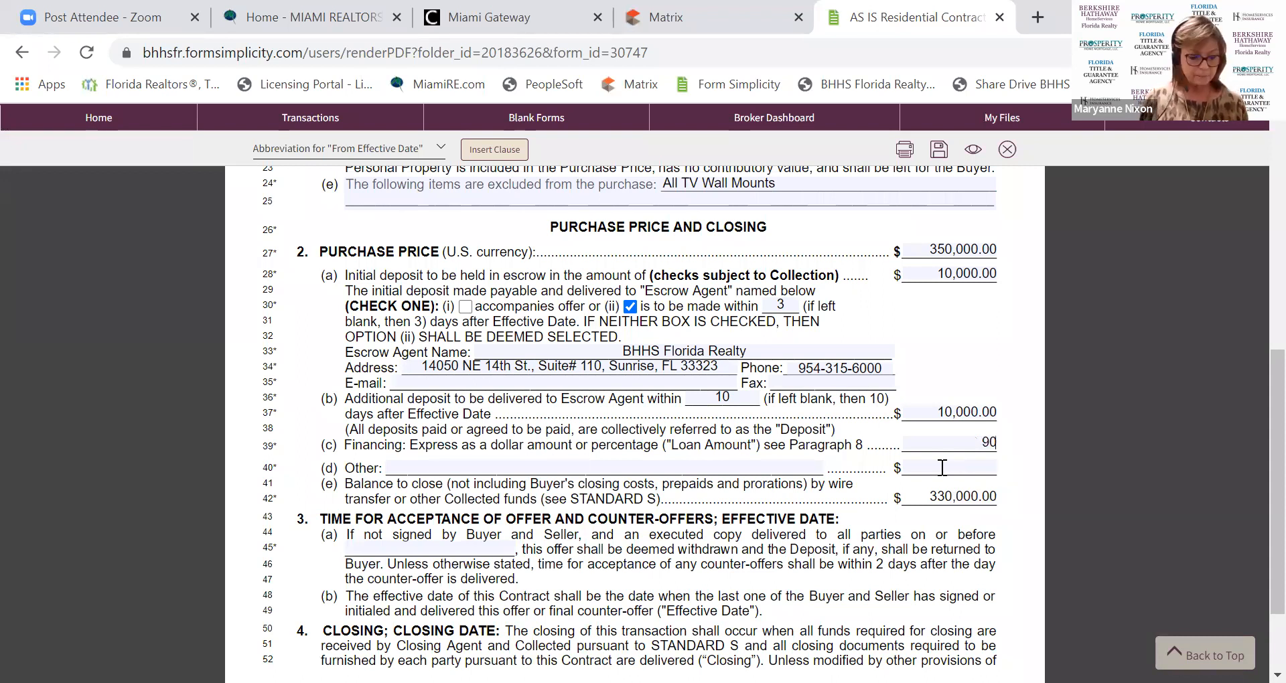
type("%")
left_click(941, 468)
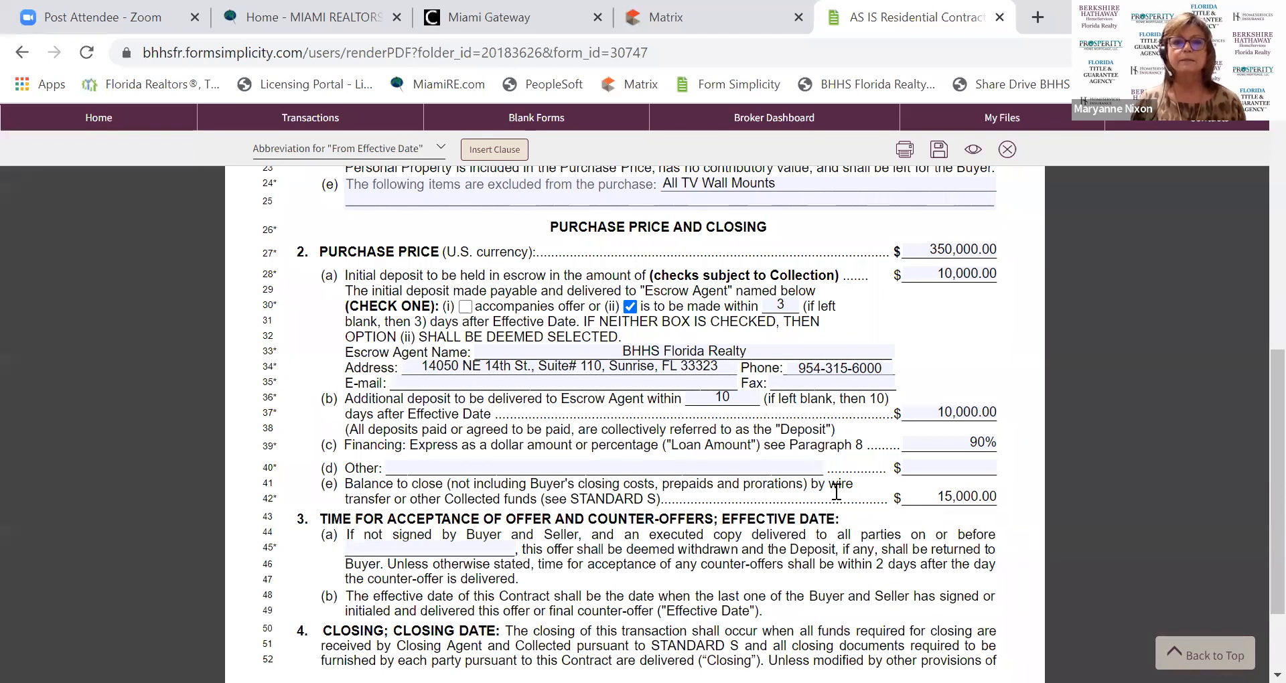
scroll(477, 455, "down", 2)
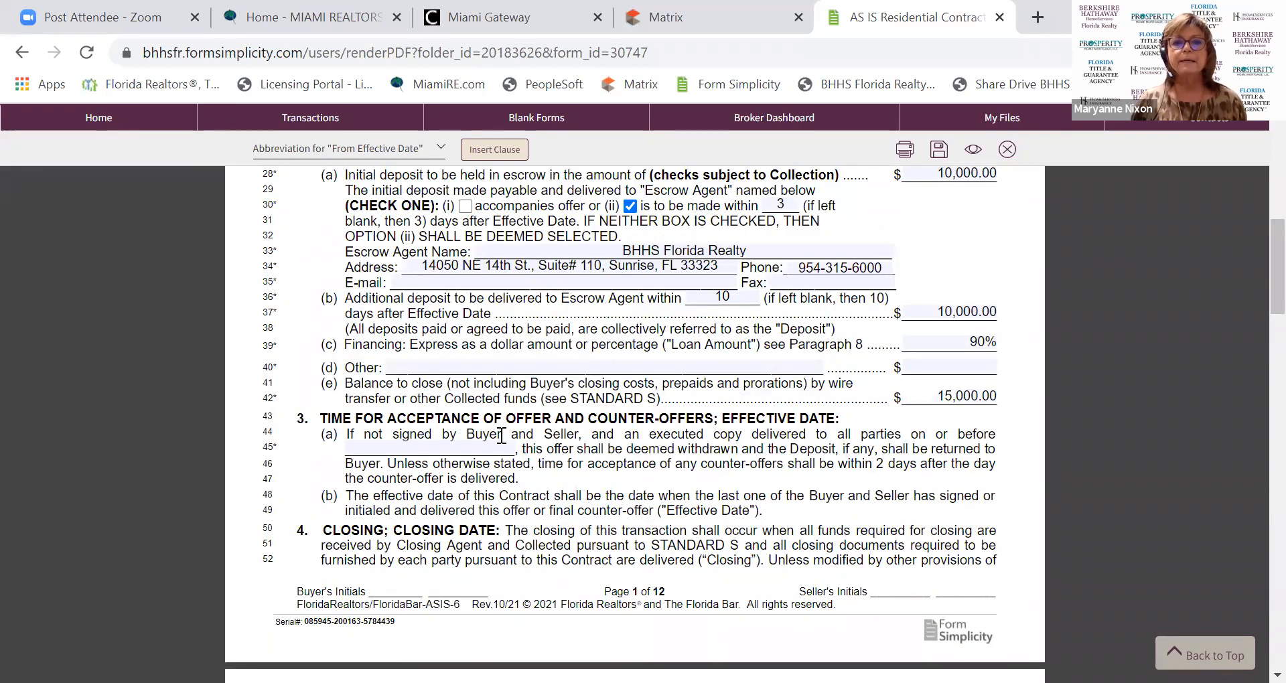
Set the offer acceptance deadline to January 21, 2022.
left_click(502, 451)
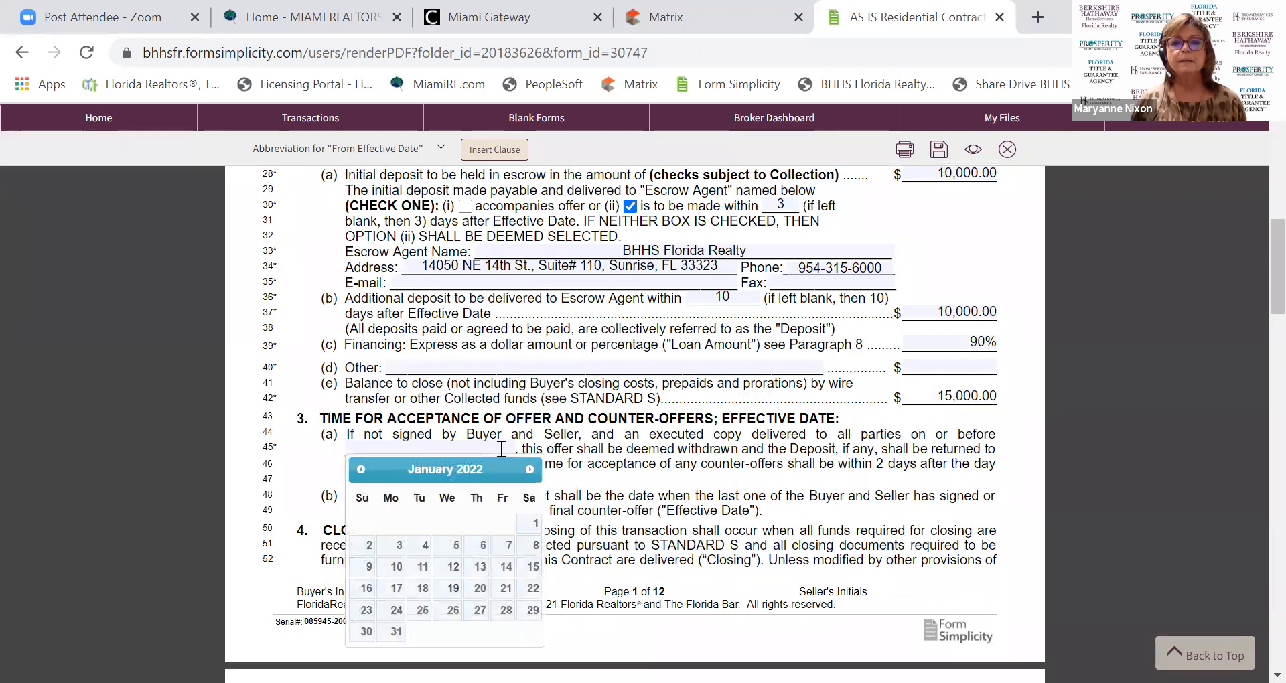
left_click(505, 589)
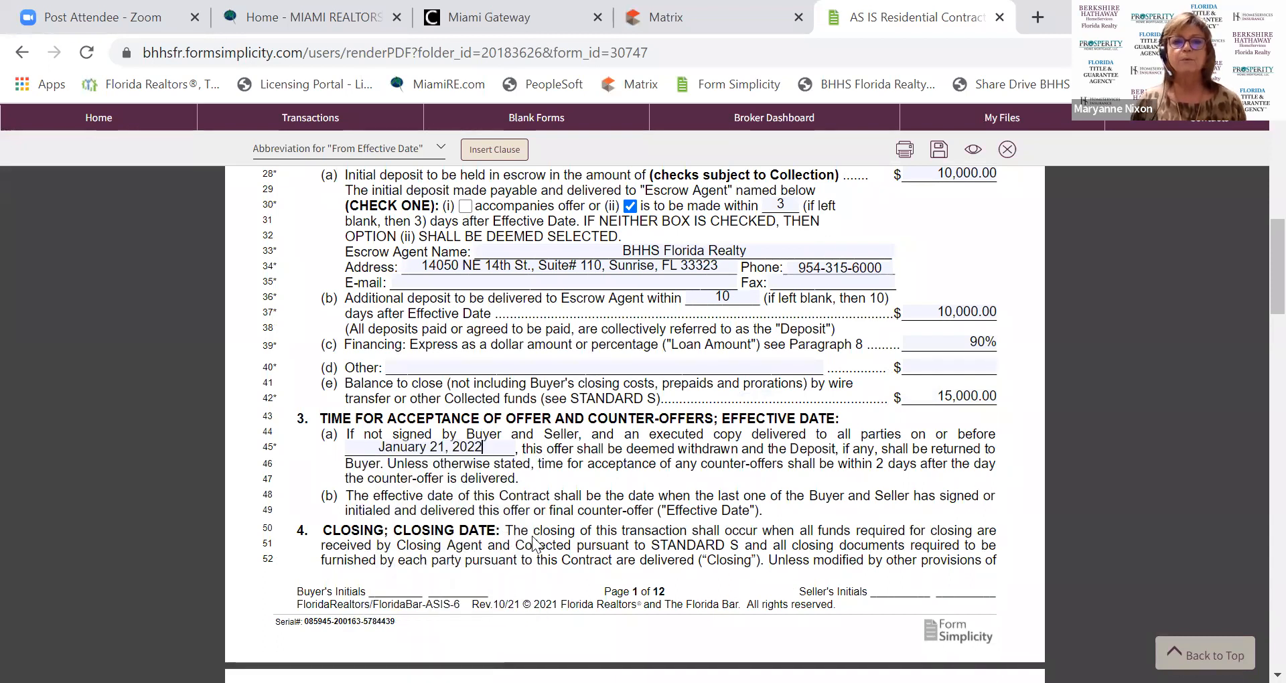
scroll(394, 525, "down", 1)
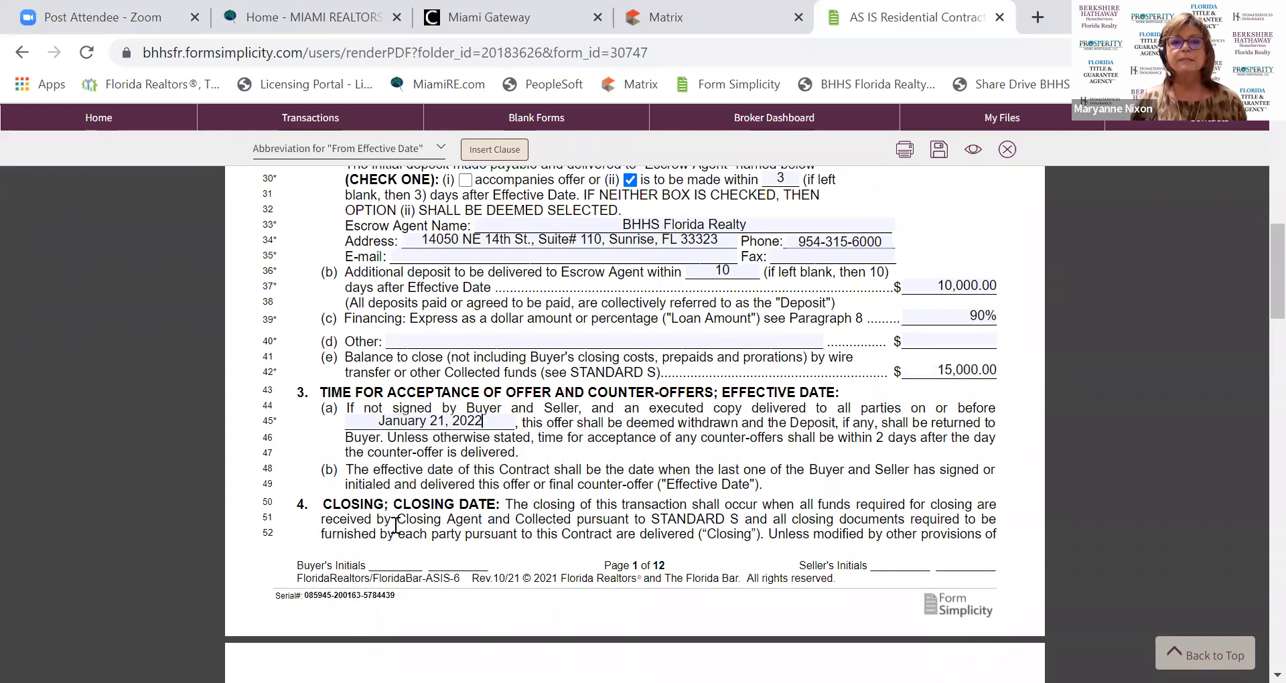
scroll(394, 525, "down", 4)
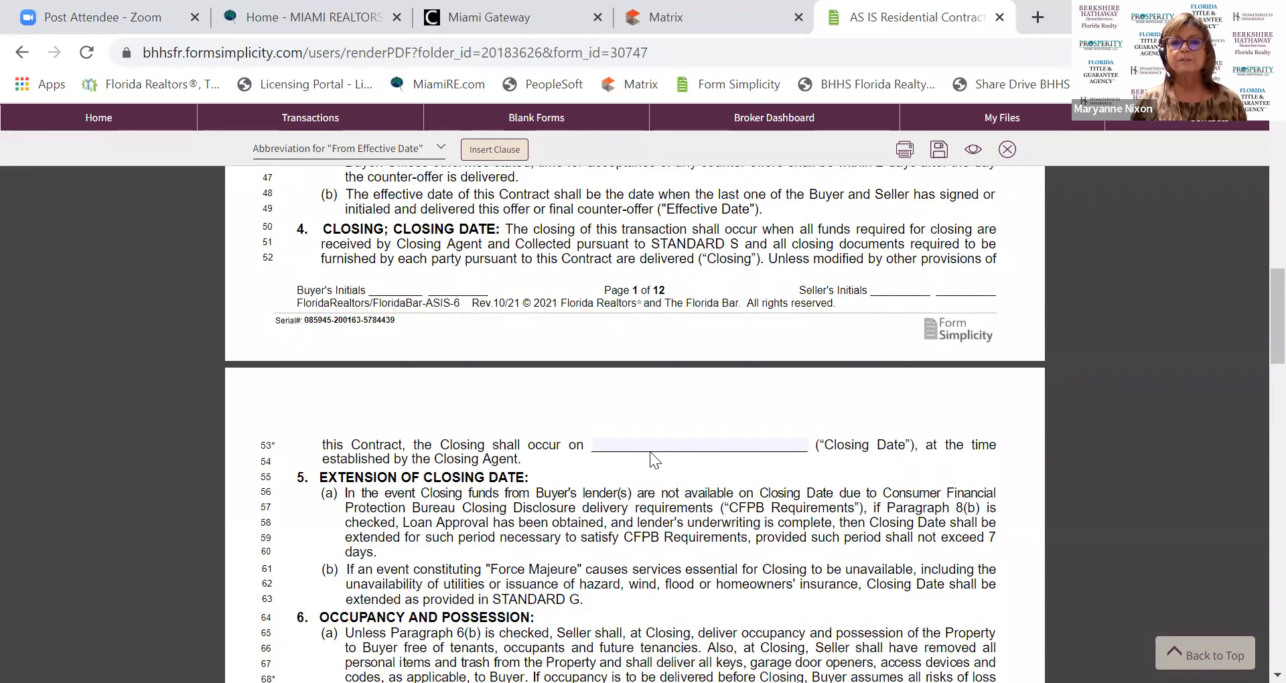
Set the Closing Date to March 31, 2022 using the date picker.
left_click(650, 449)
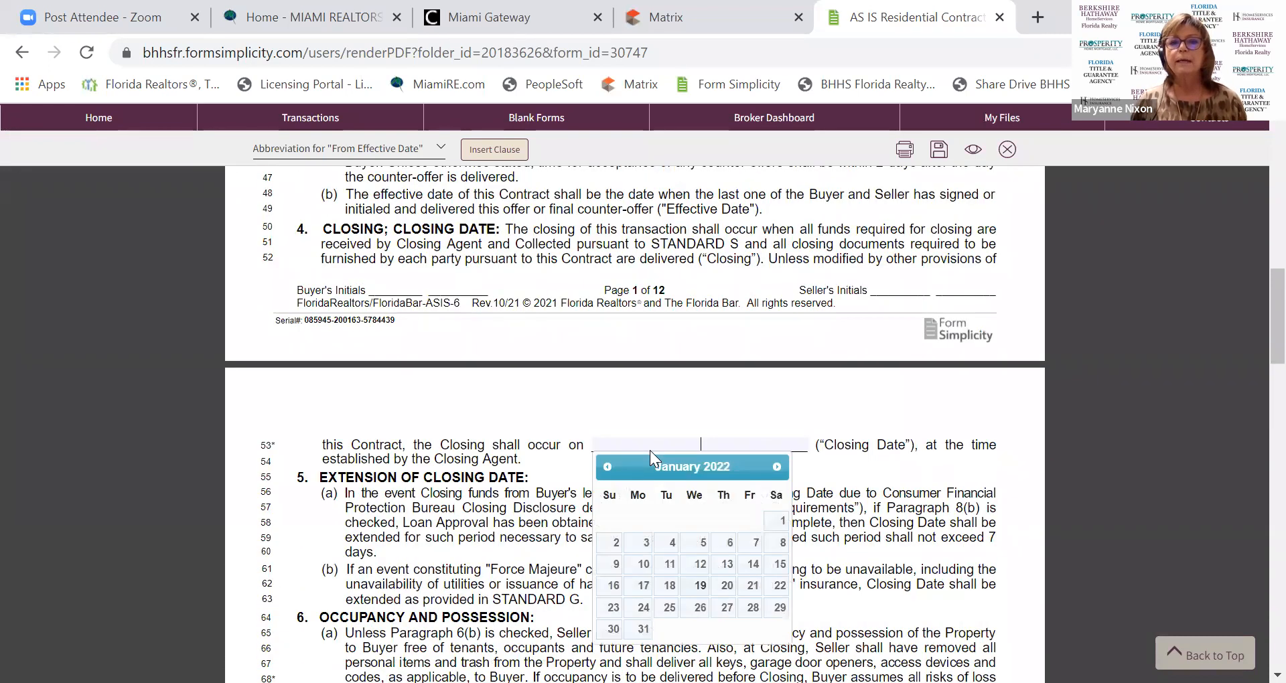
left_click(777, 467)
left_click(777, 467)
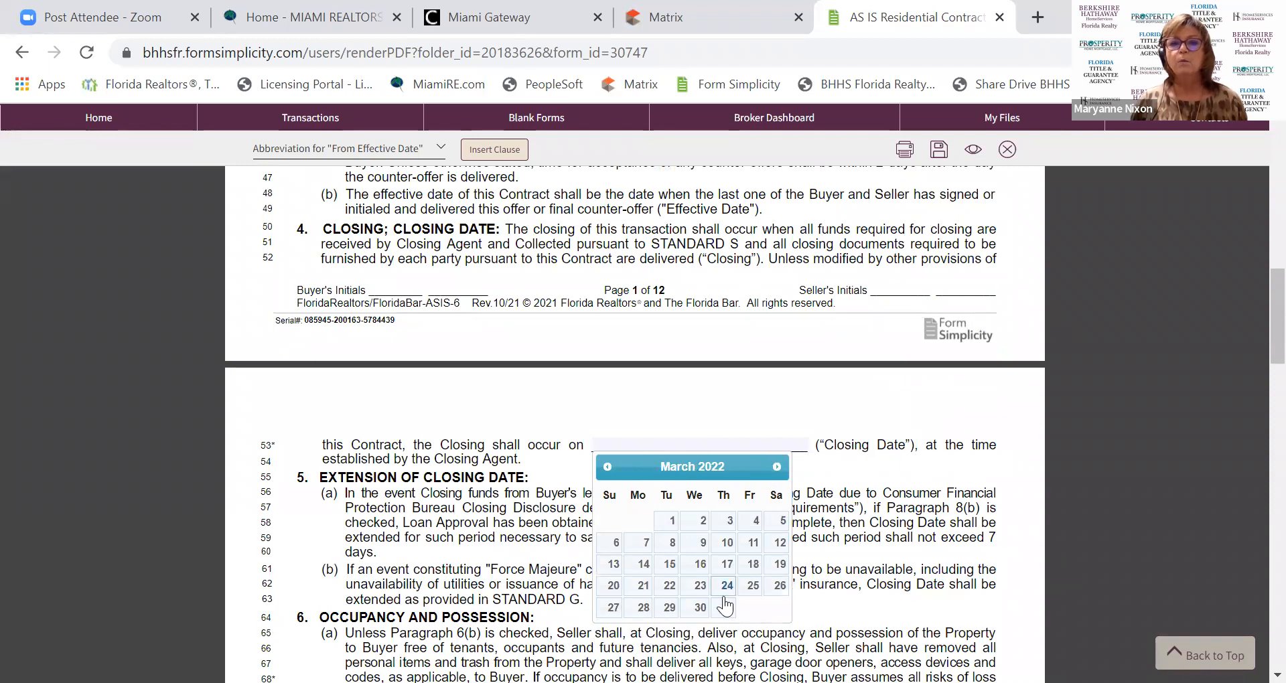
left_click(725, 607)
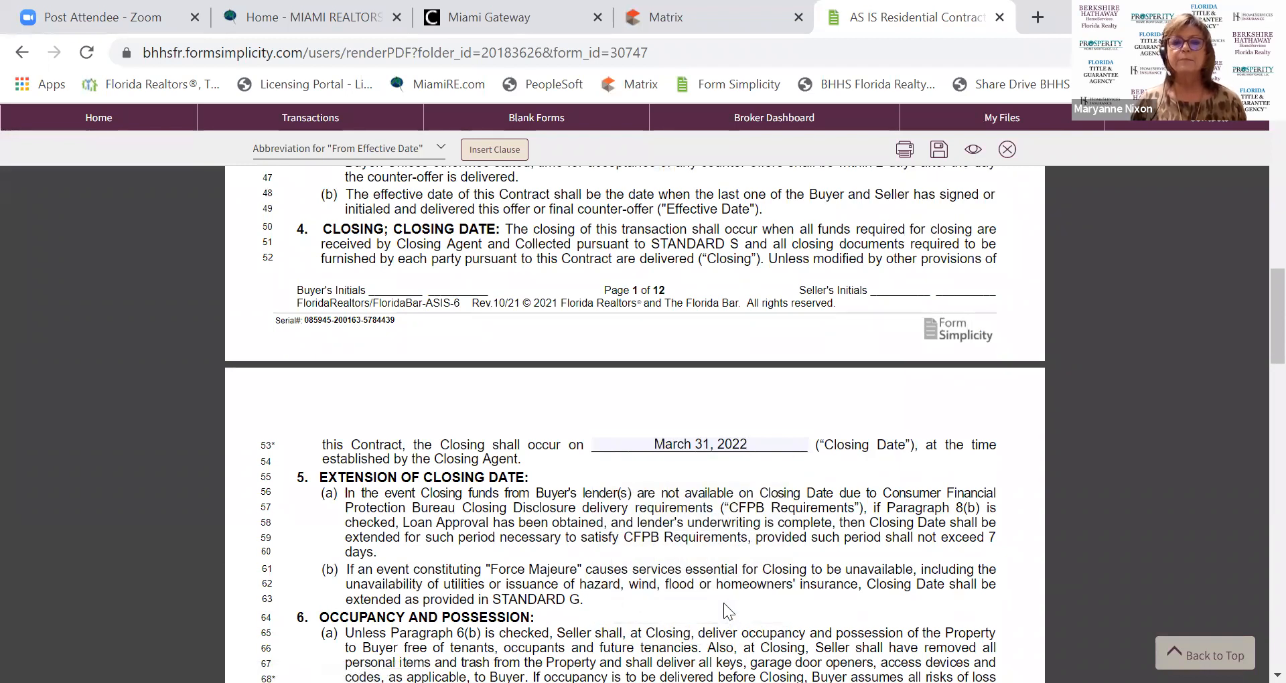
scroll(724, 603, "down", 5)
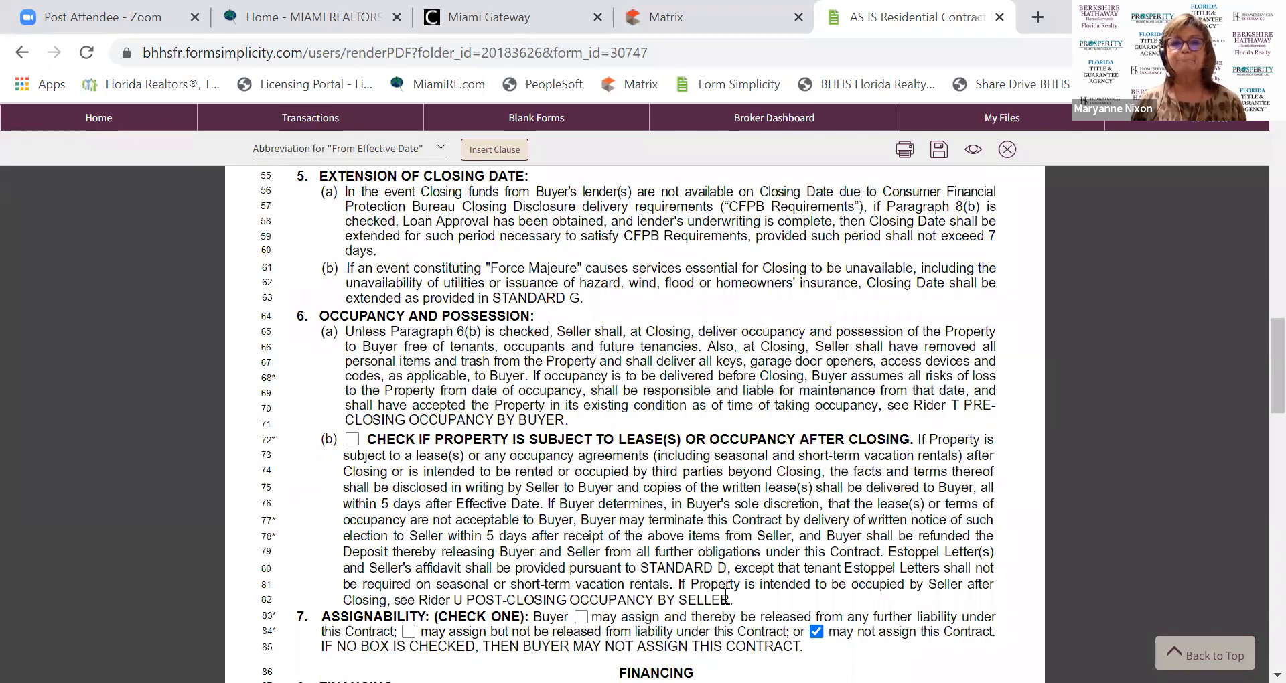
Save the filled AS IS contract and close it, returning to the transaction.
scroll(725, 596, "down", 1)
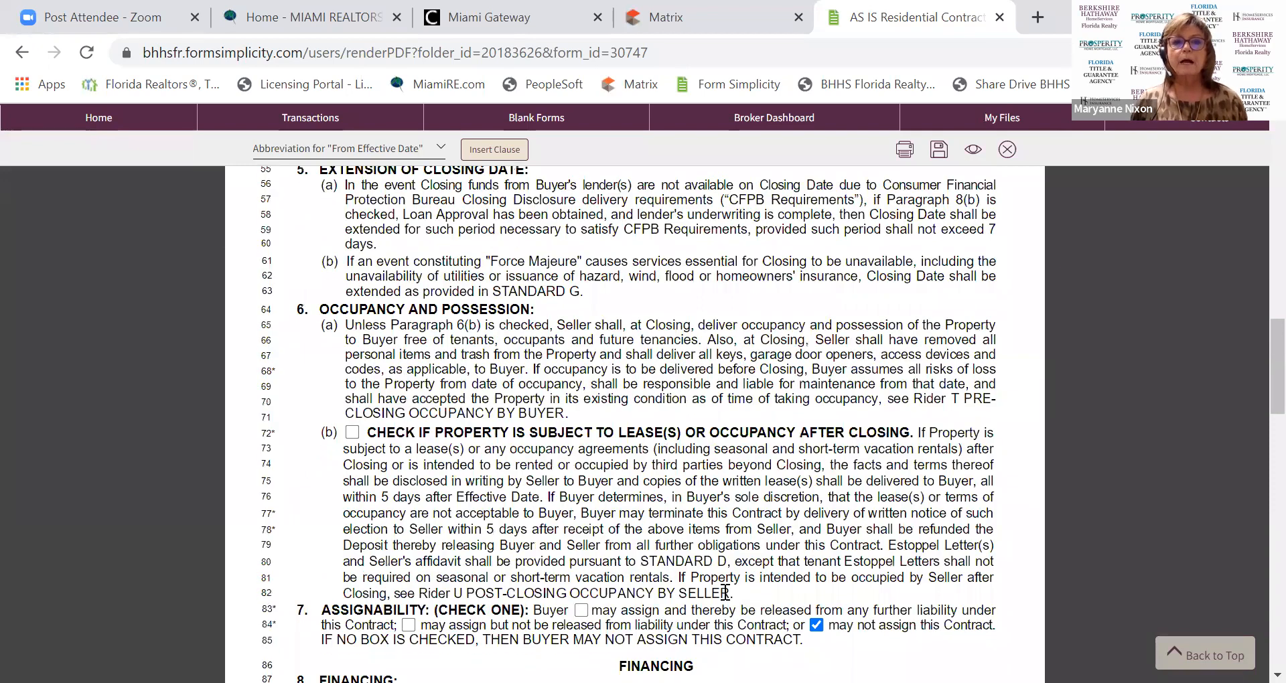
scroll(725, 592, "down", 15)
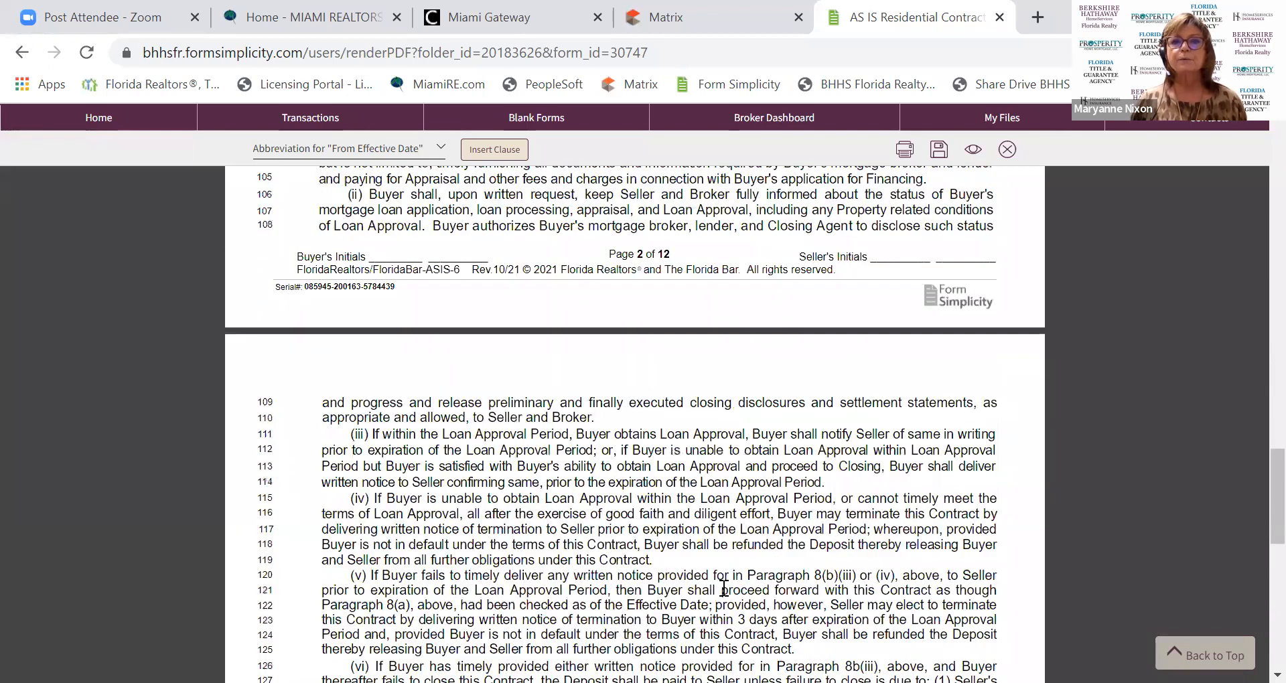
scroll(725, 593, "down", 1)
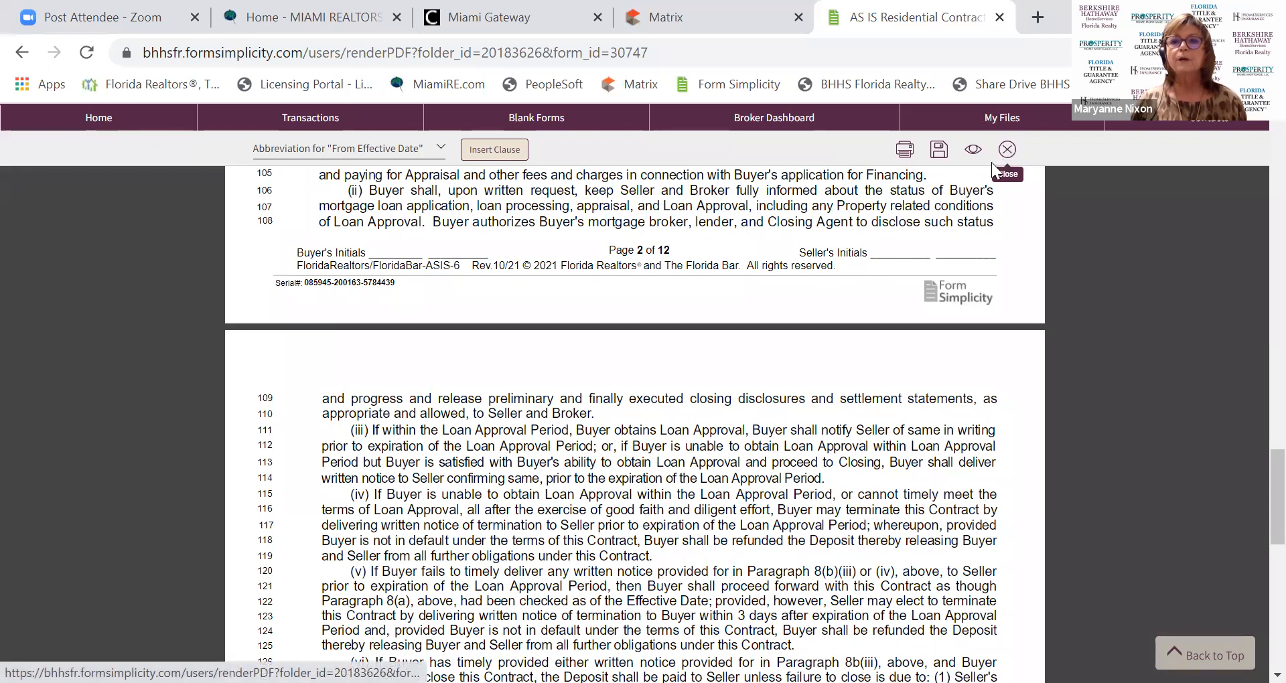
left_click(939, 152)
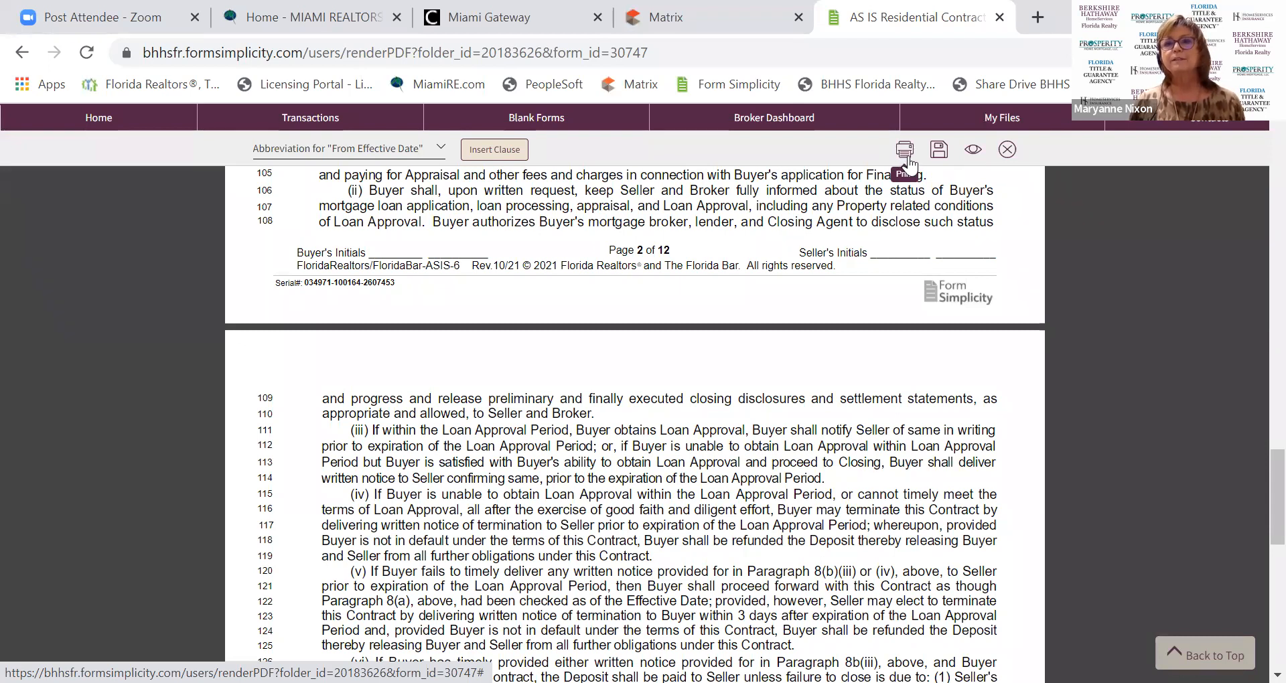
left_click(995, 166)
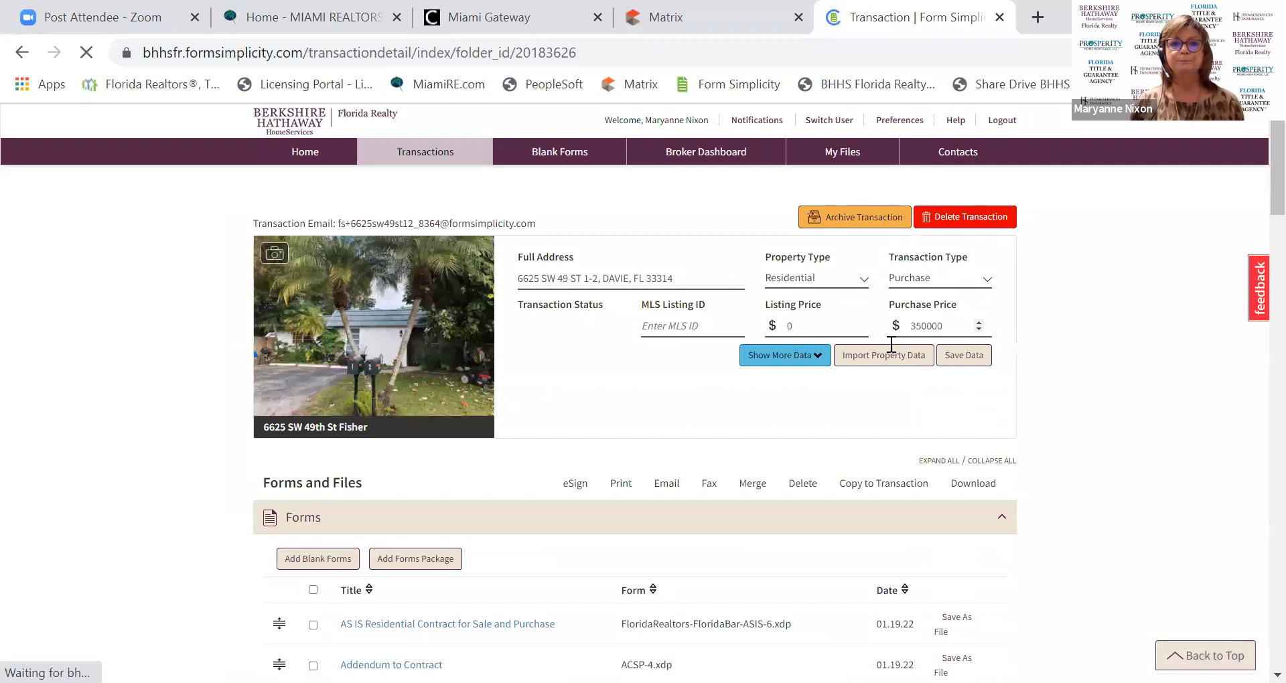
Scroll to the Files section showing Sale Cover Sheet 2021.pdf and Sales Checklist 2021.pdf.
scroll(653, 415, "down", 6)
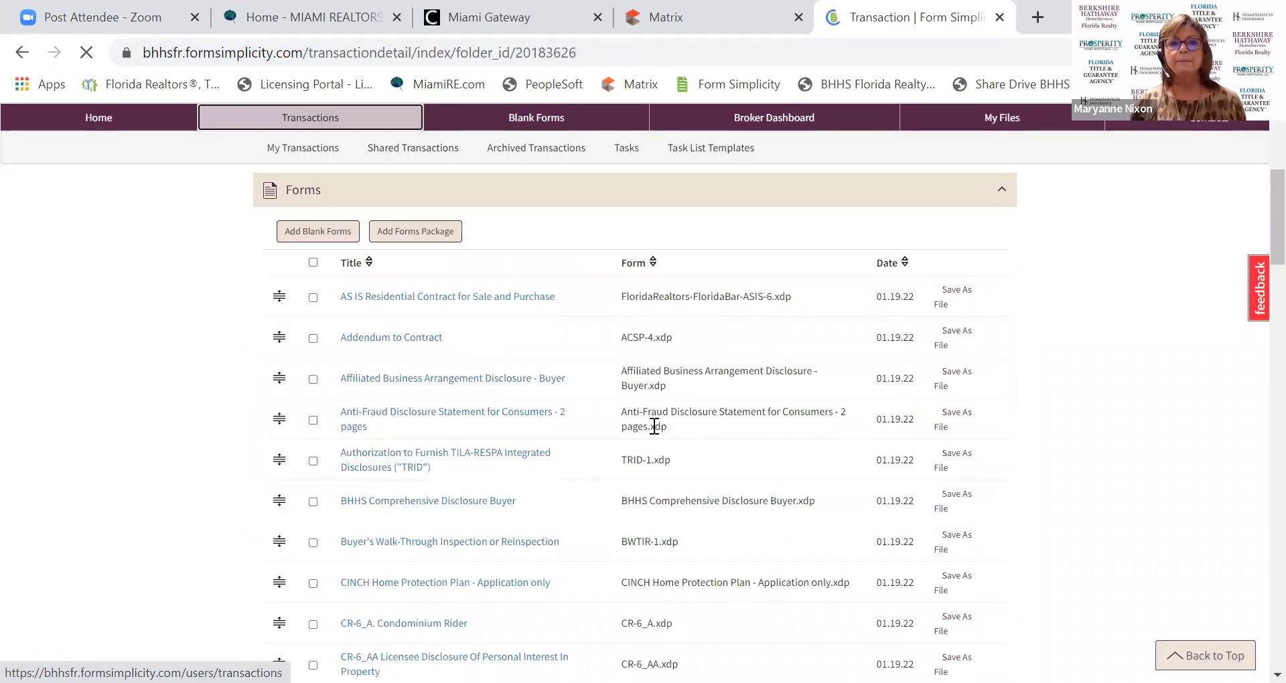
scroll(648, 414, "up", 3)
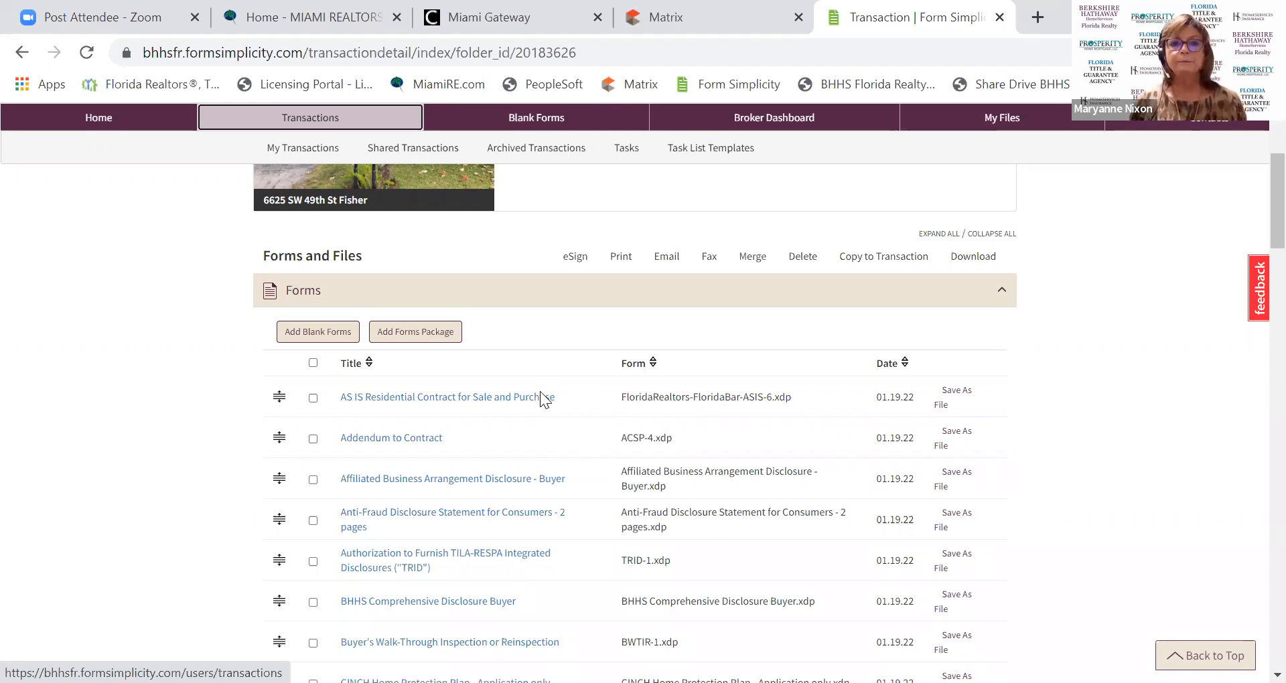
scroll(531, 401, "down", 20)
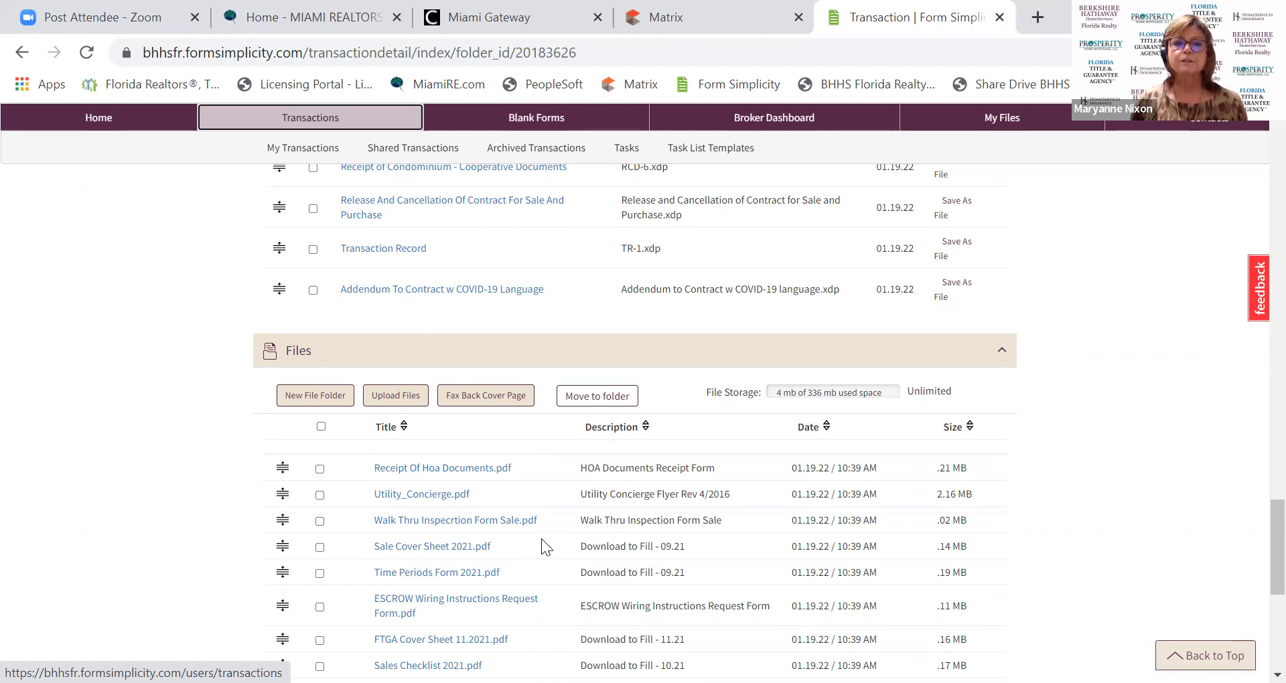
scroll(542, 538, "down", 3)
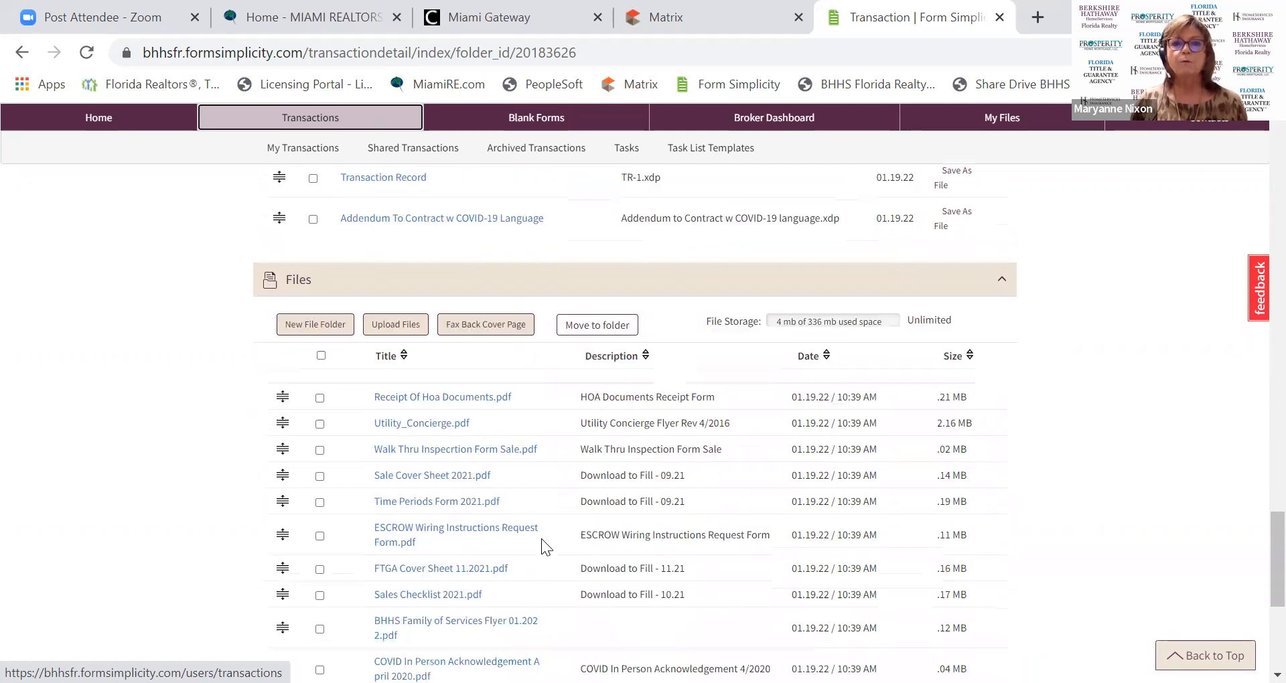
scroll(541, 539, "down", 4)
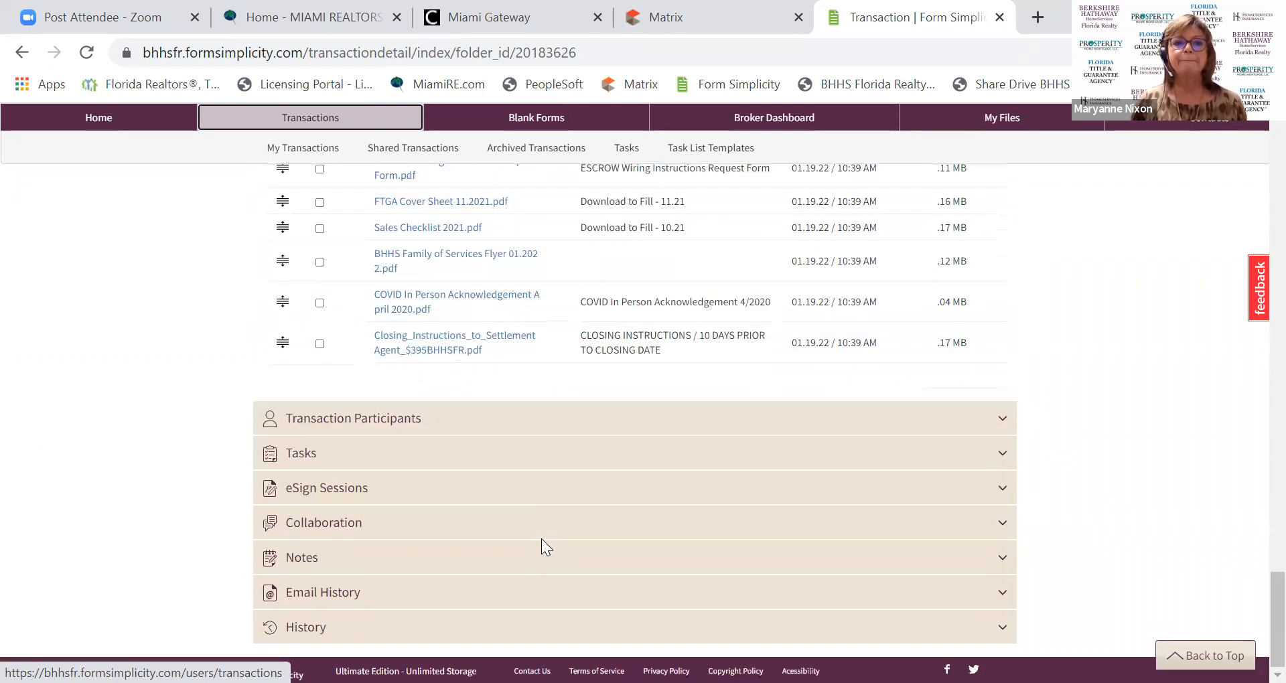
scroll(541, 539, "up", 15)
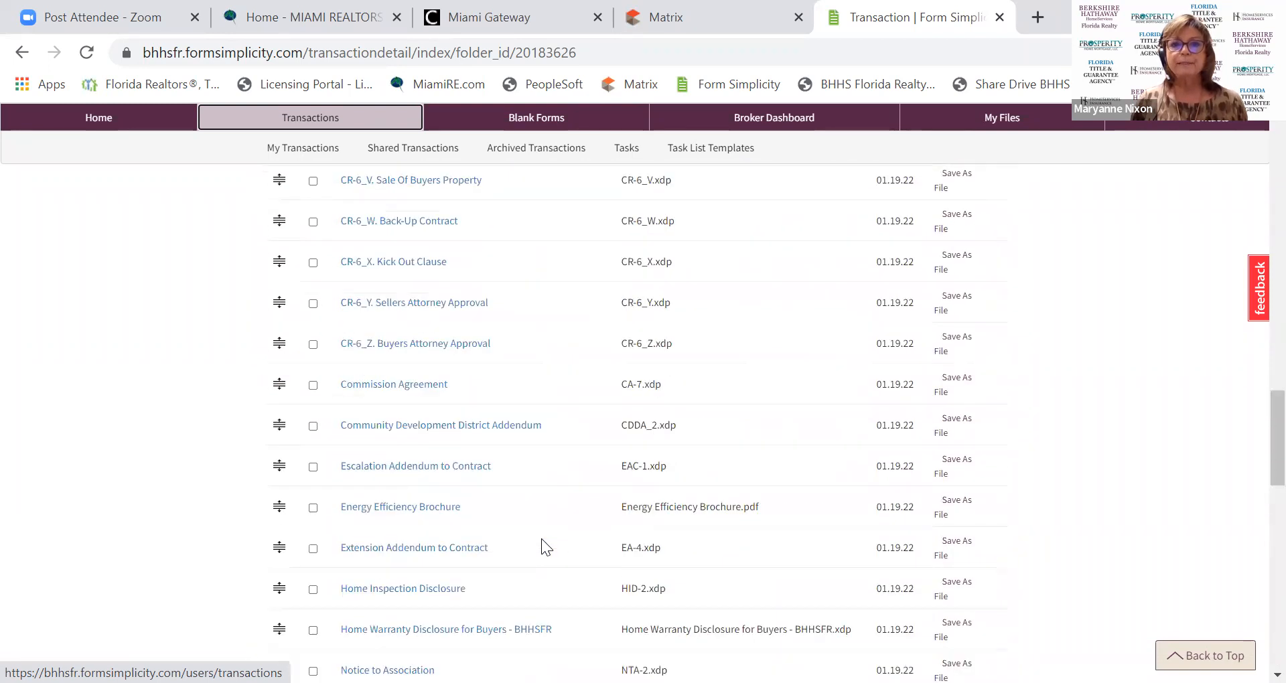
scroll(542, 539, "up", 20)
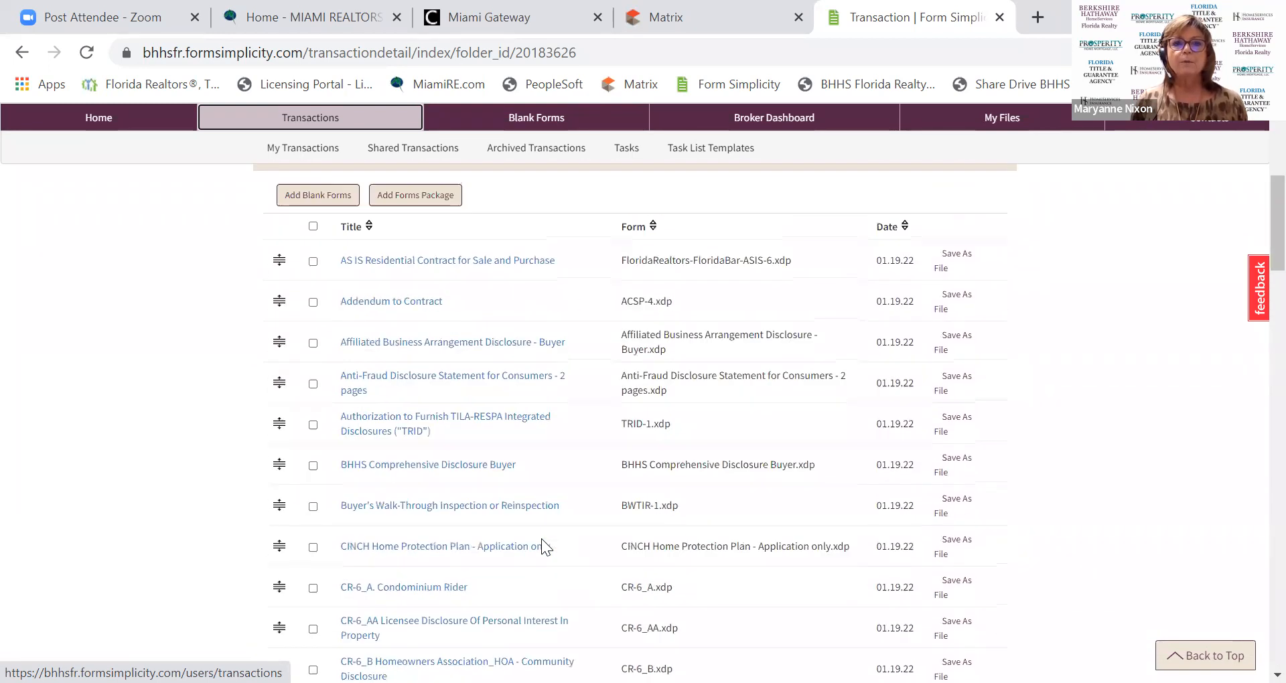
scroll(524, 546, "down", 3)
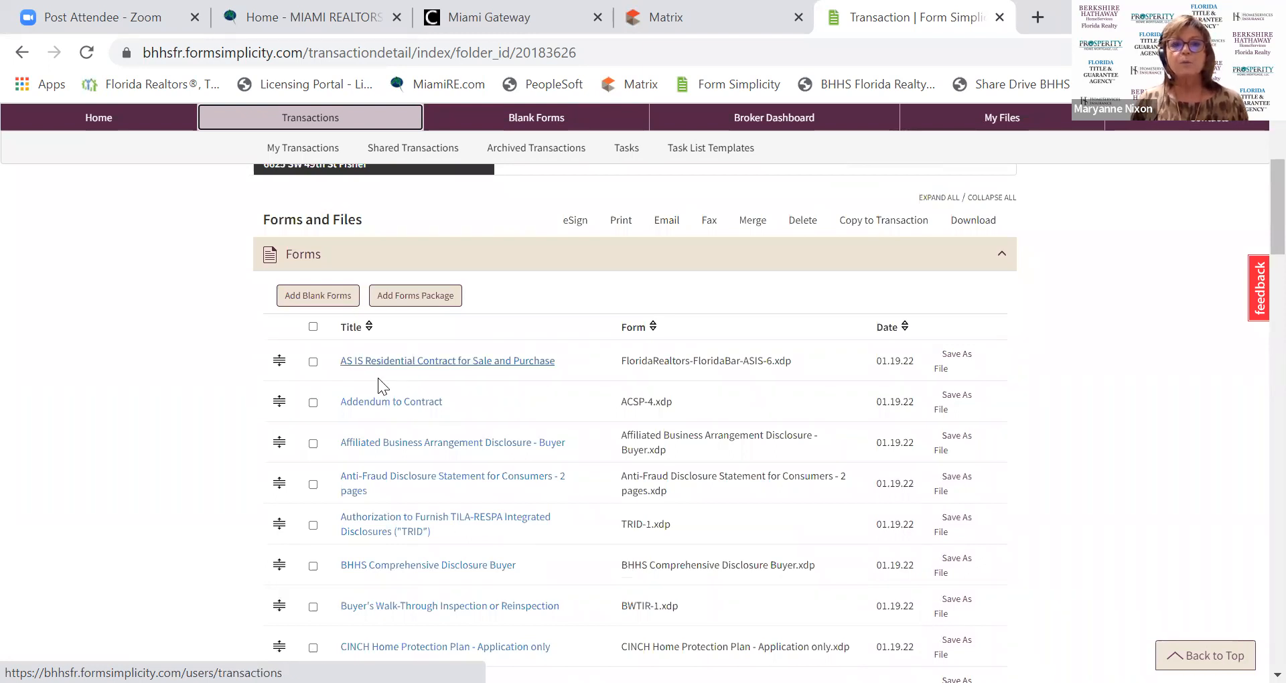
scroll(378, 378, "down", 4)
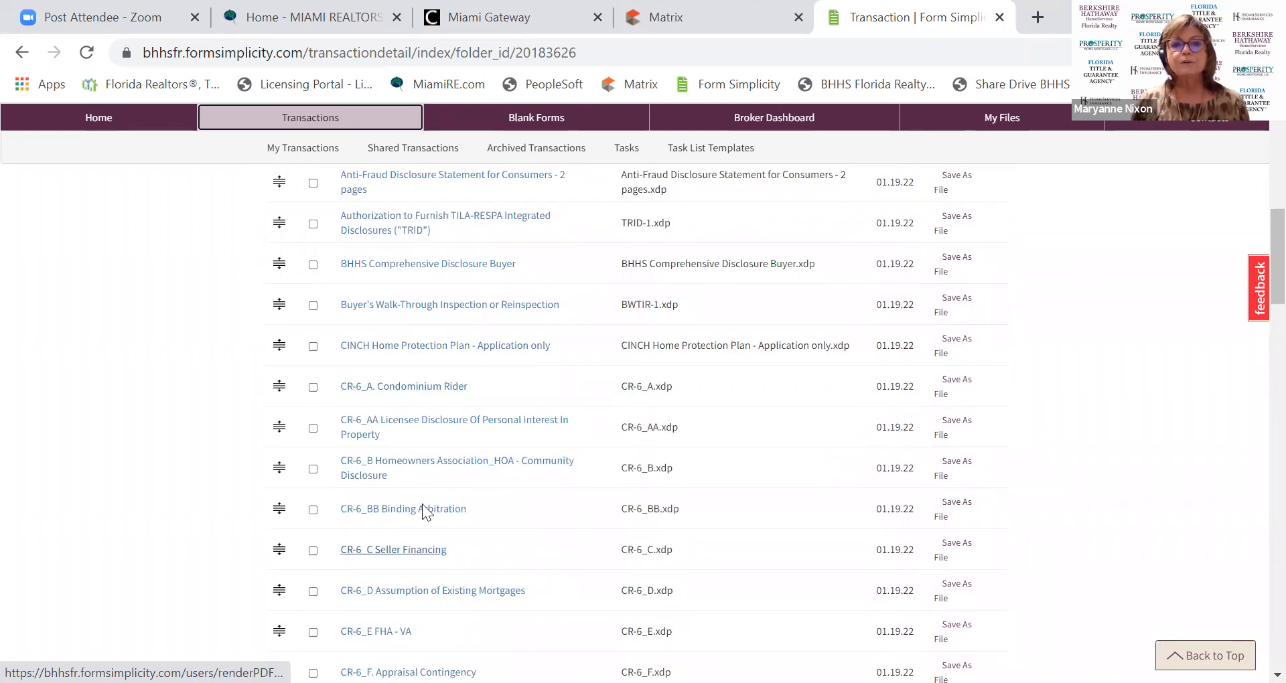
In the CR-6_B rider, enter Palm Garden Park with assessments of 350 per Month.
left_click(421, 472)
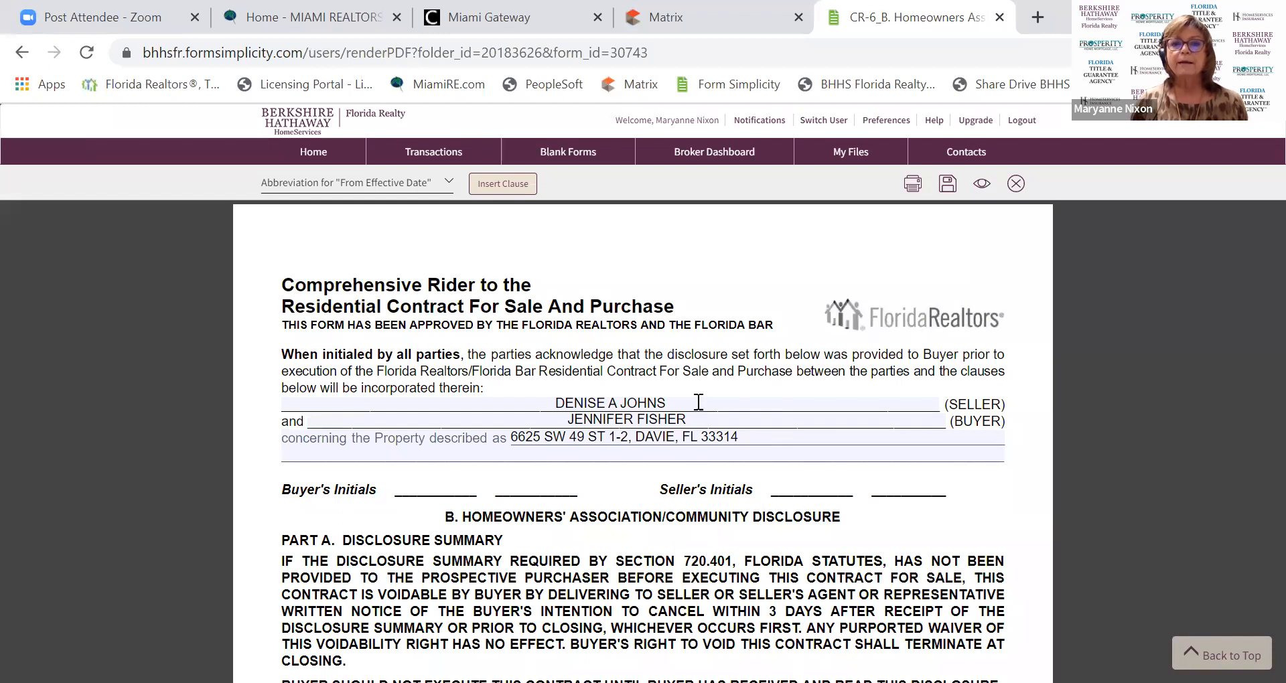
scroll(652, 466, "down", 4)
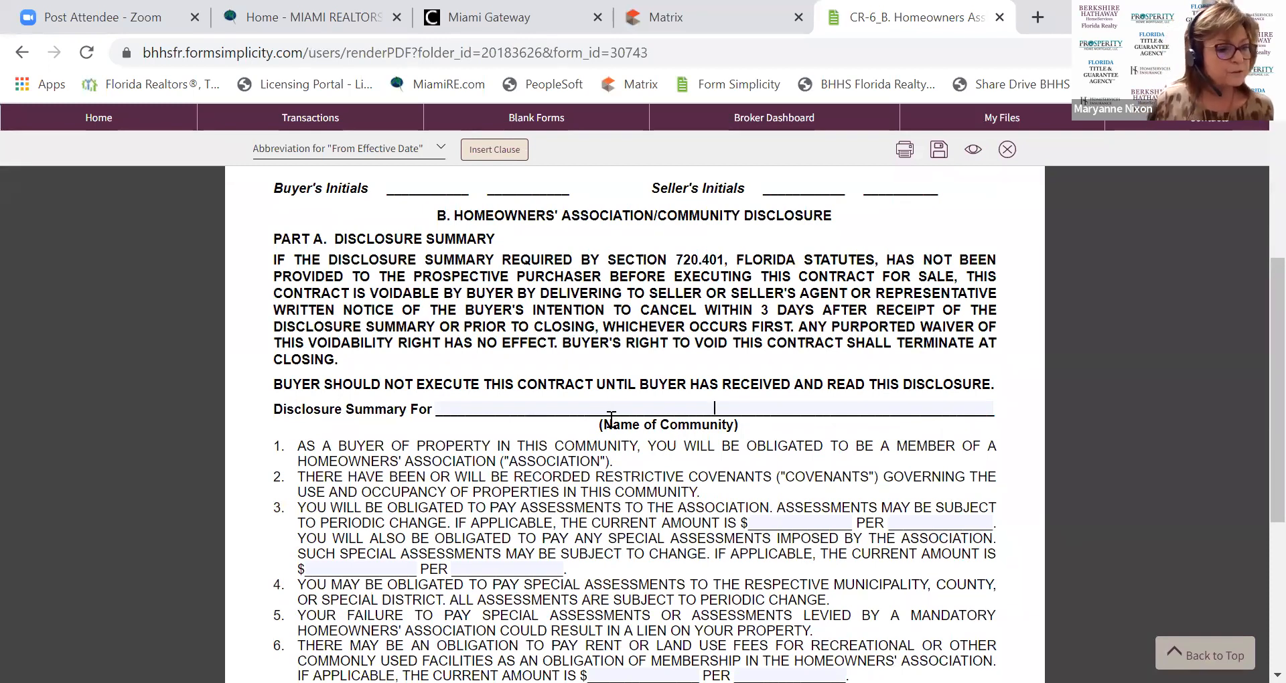
left_click(611, 416)
type("Pal")
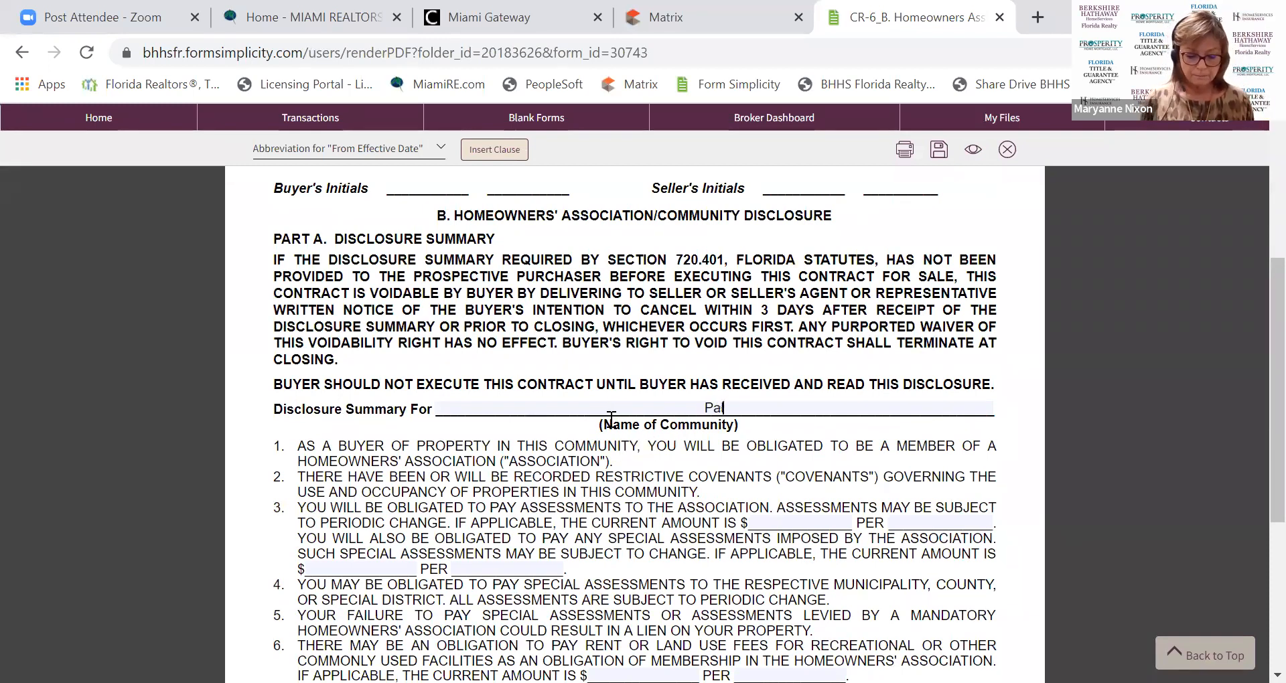
type("m G")
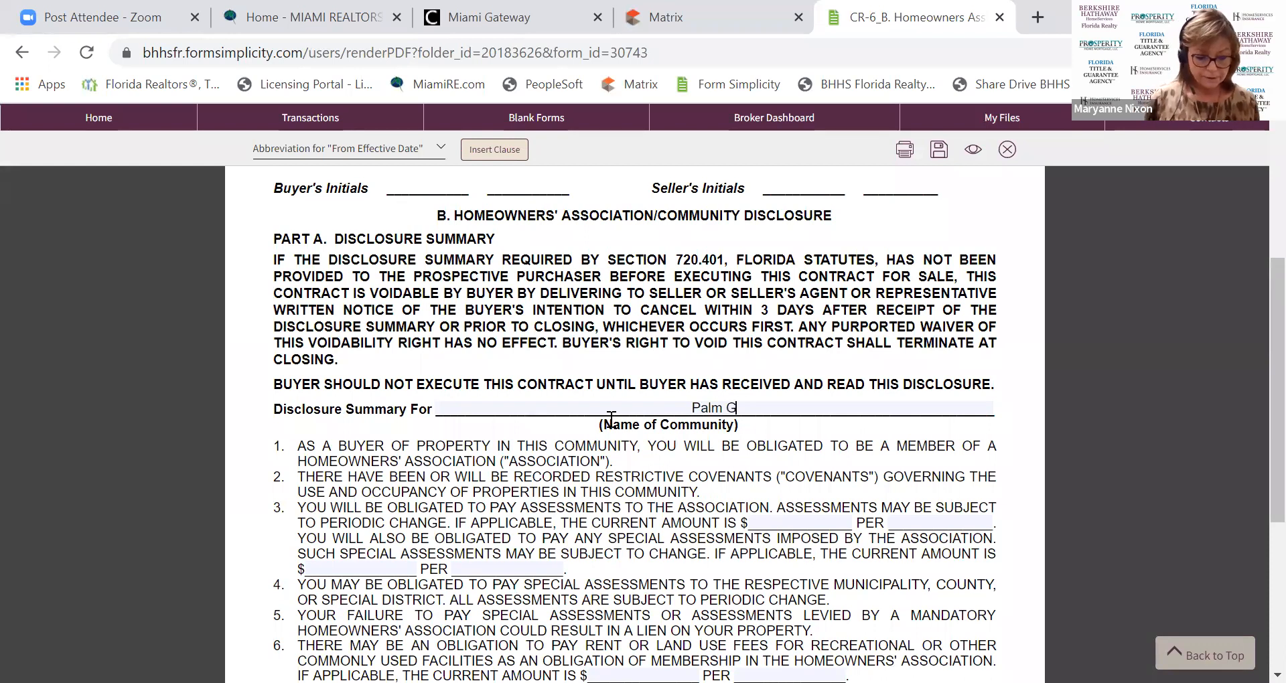
type("arden Park")
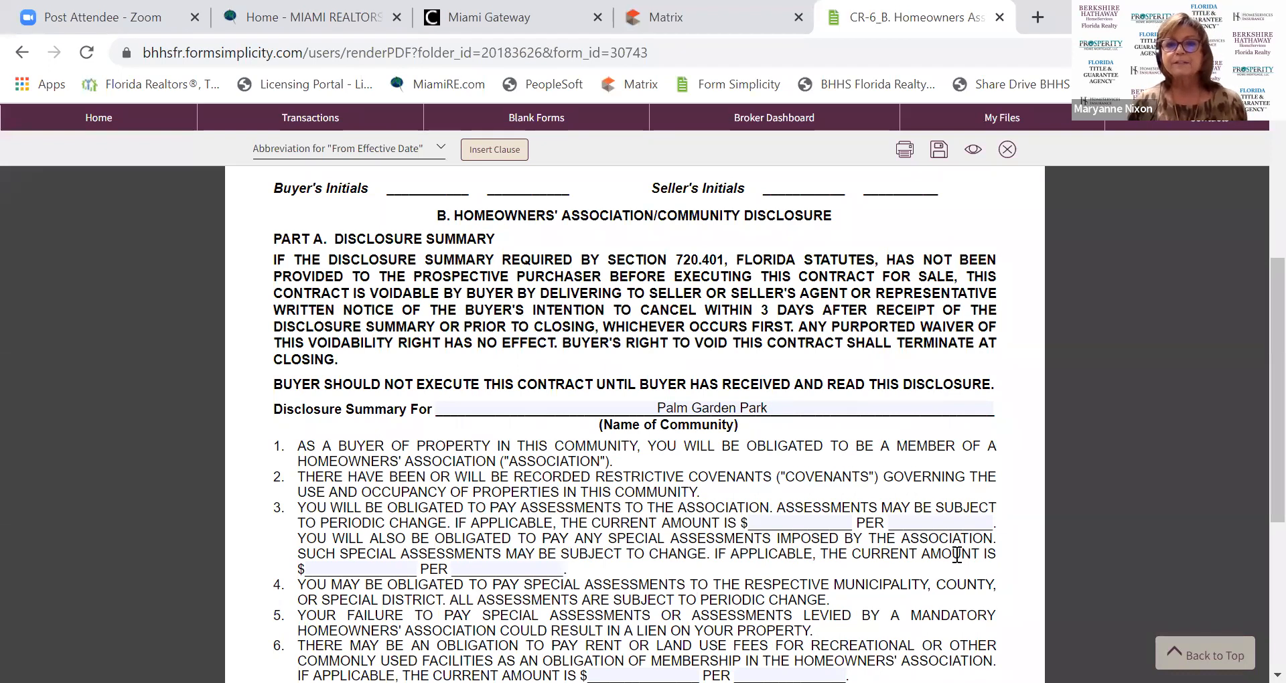
left_click(836, 522)
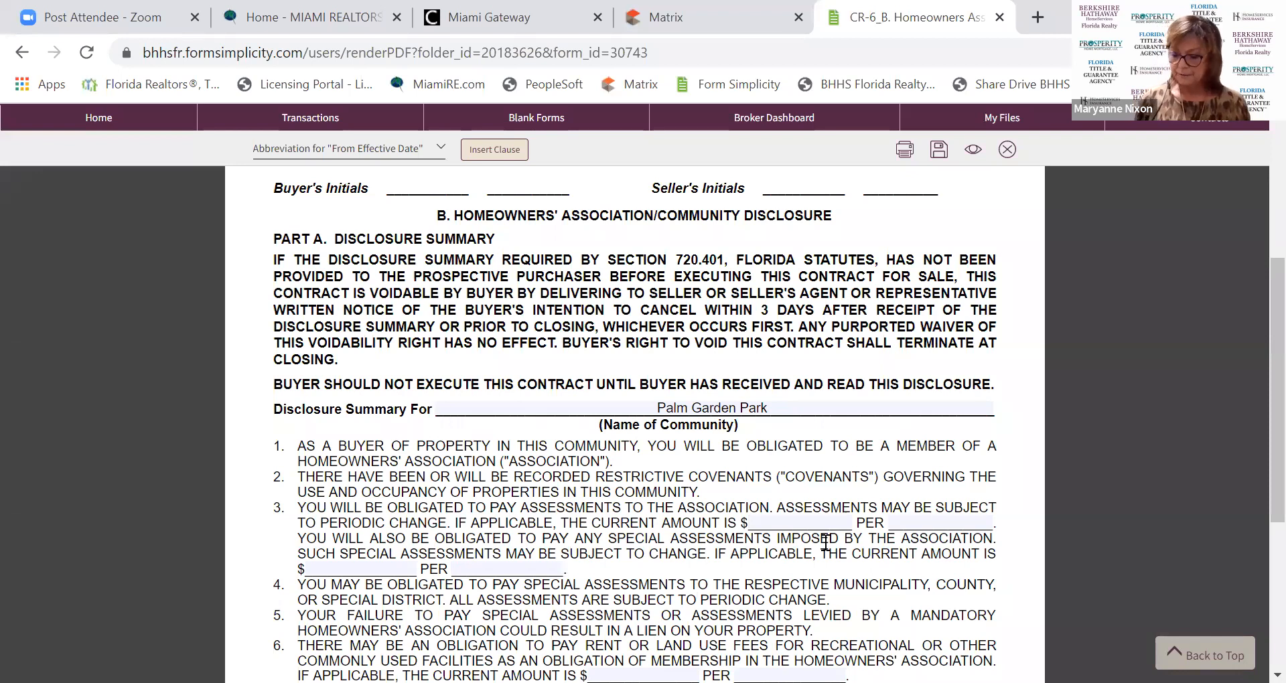
type("350")
left_click(940, 523)
type("Month")
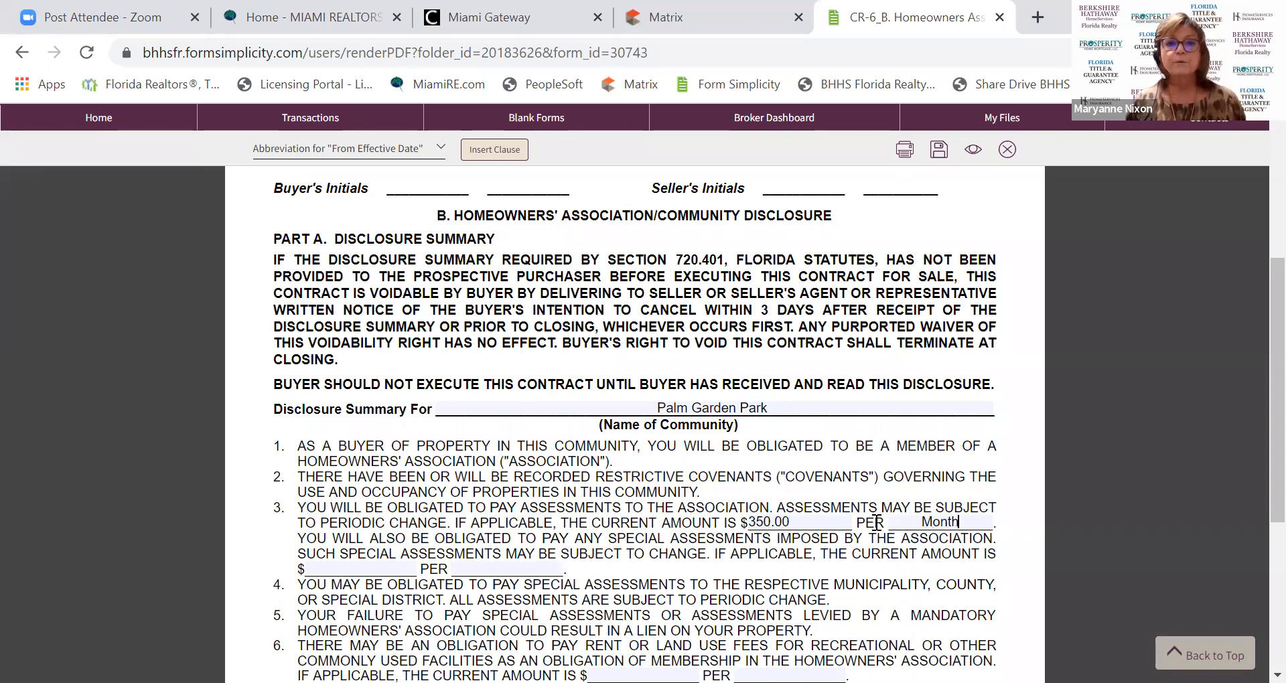
scroll(874, 522, "down", 5)
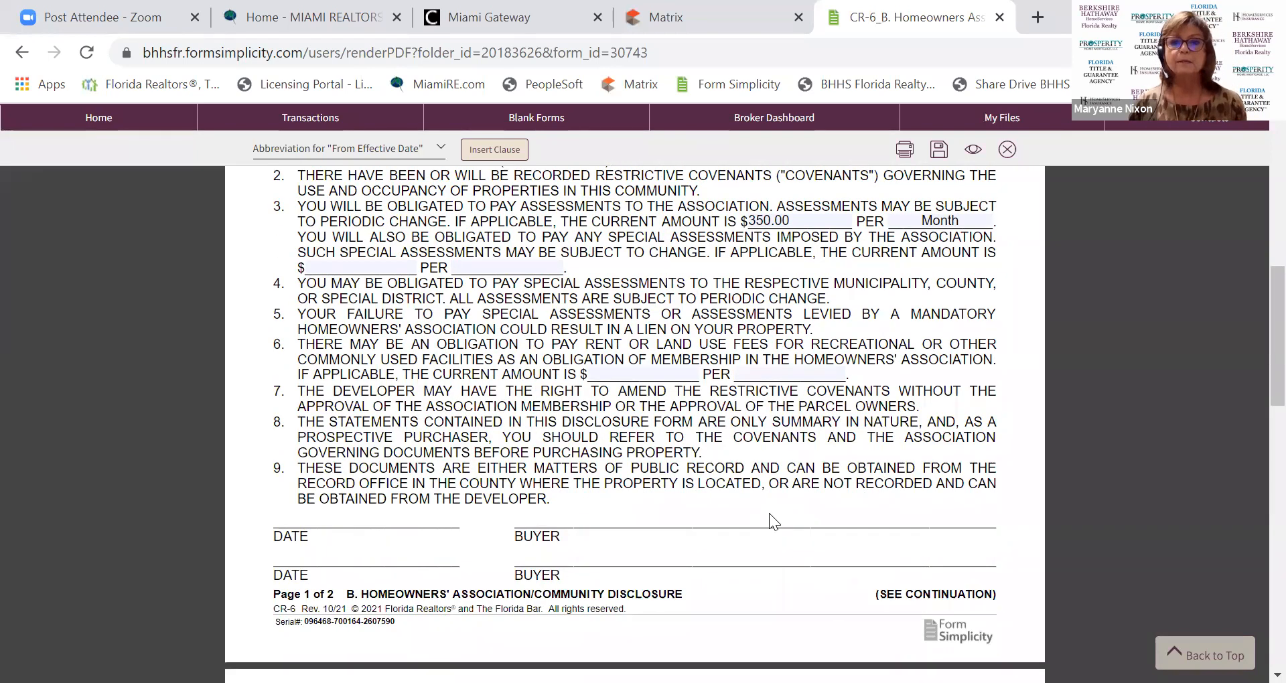
scroll(686, 424, "down", 2)
scroll(686, 425, "down", 6)
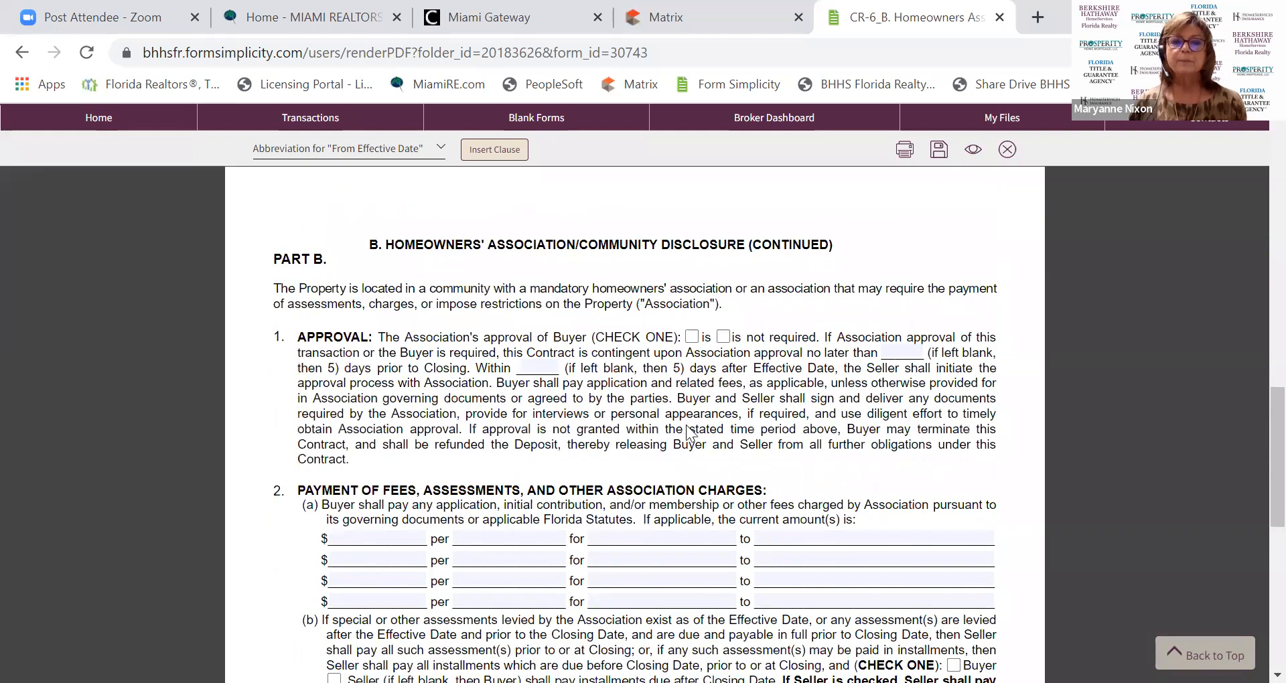
left_click(1204, 654)
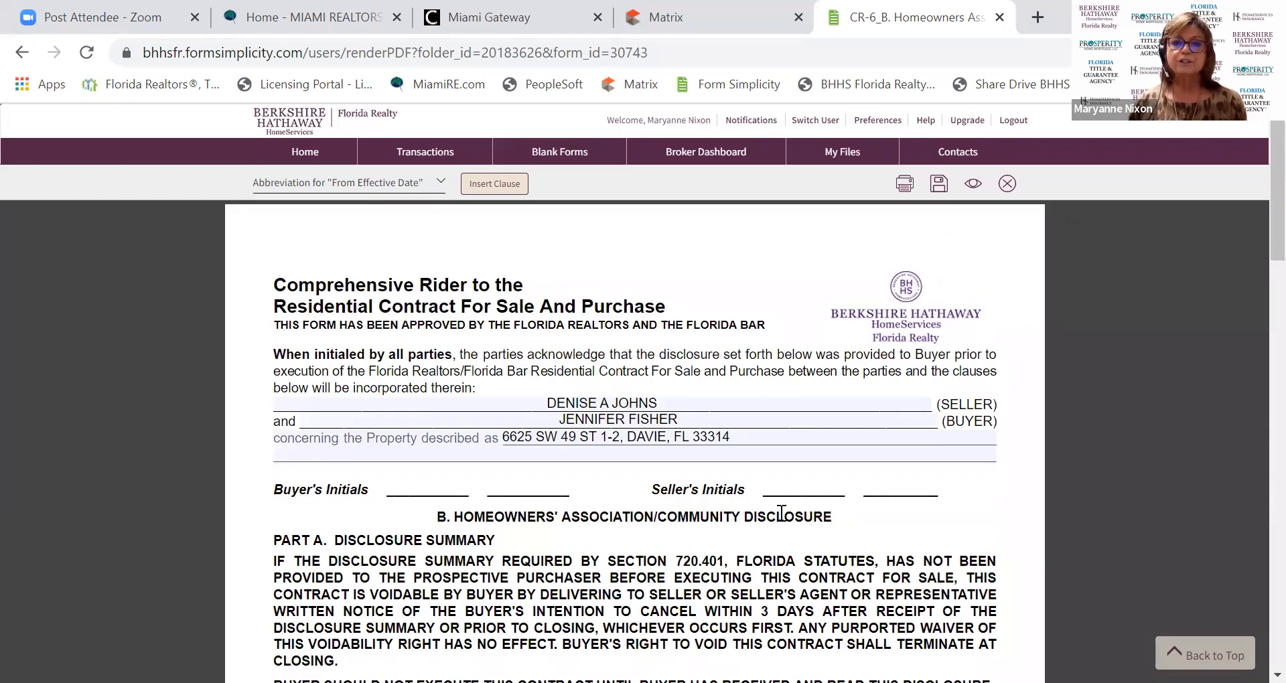
scroll(716, 559, "down", 1)
scroll(716, 560, "down", 10)
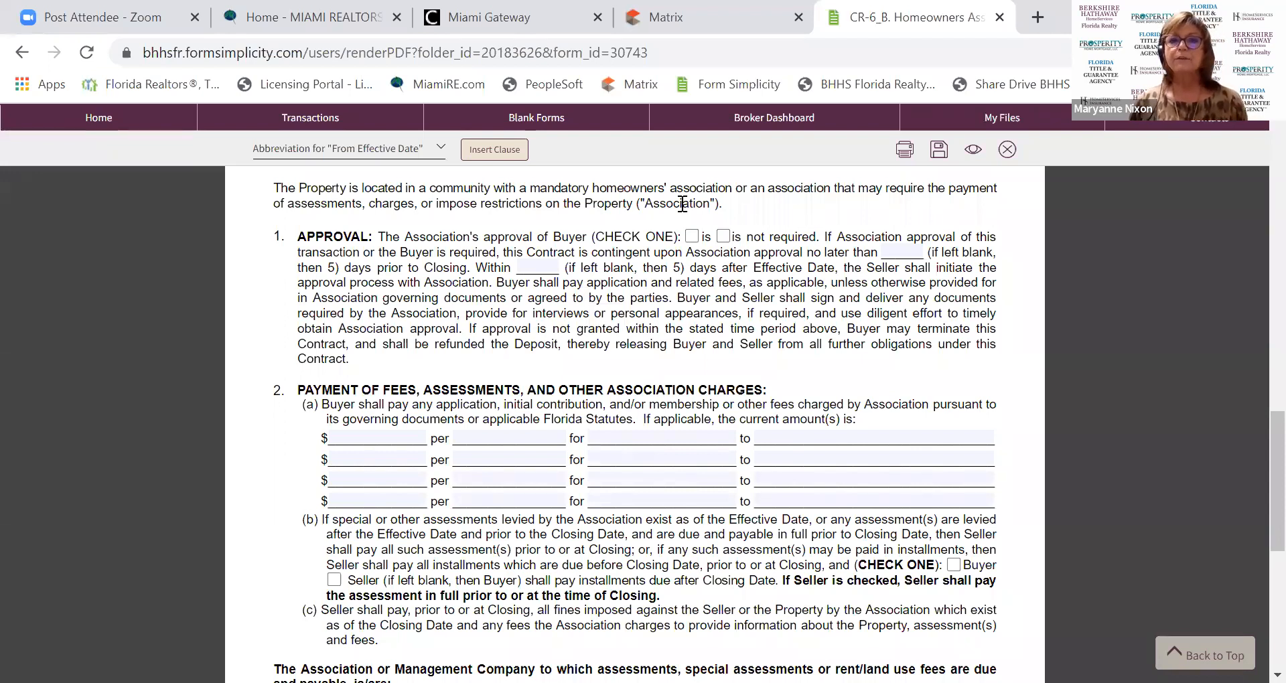
scroll(671, 422, "up", 9)
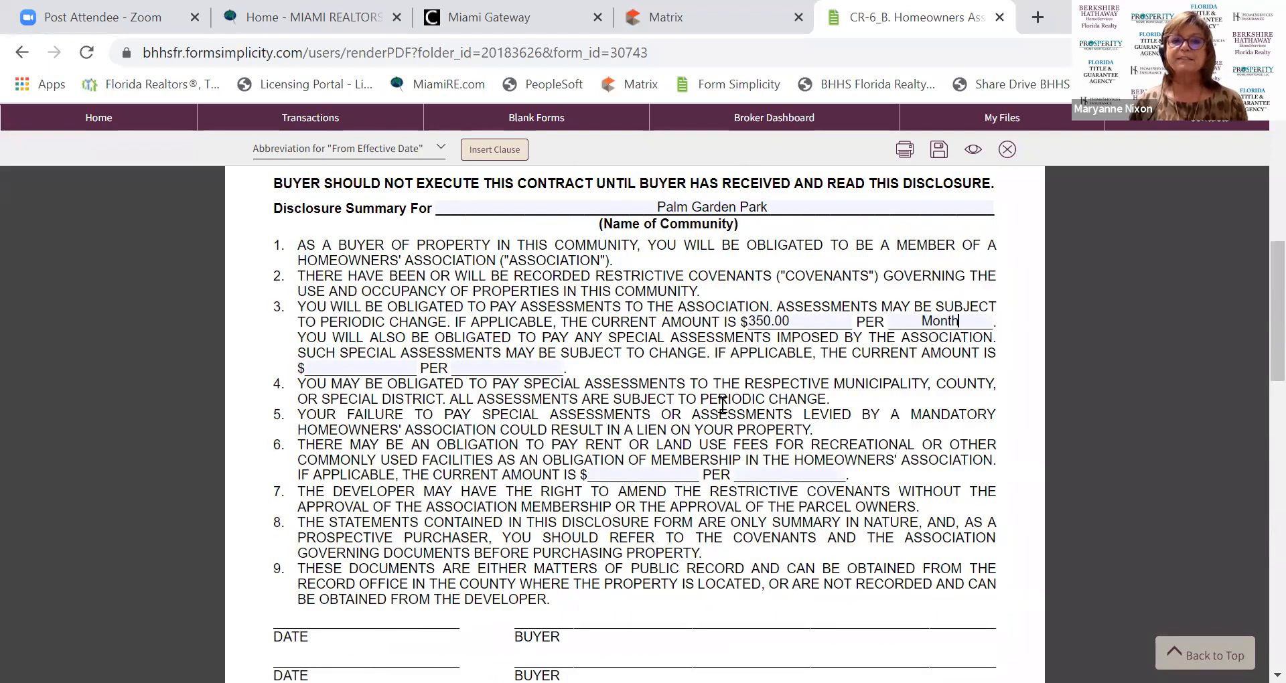
scroll(722, 406, "up", 3)
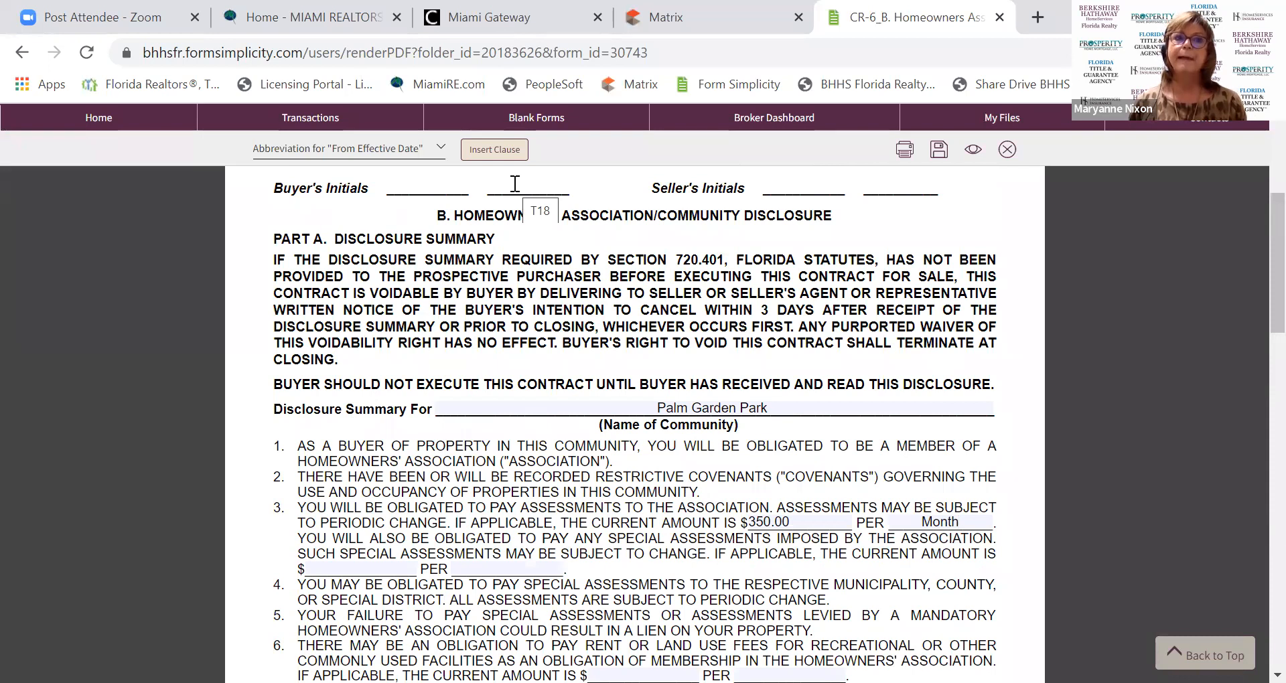
scroll(584, 395, "down", 3)
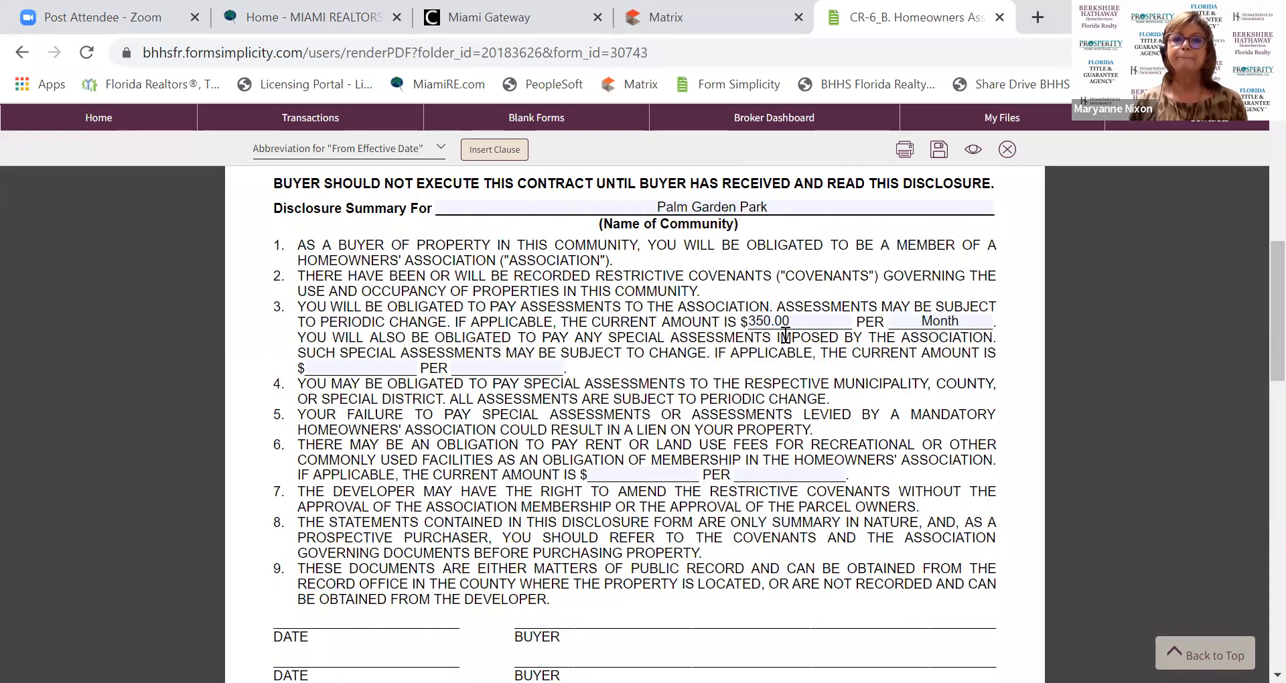
scroll(552, 405, "down", 4)
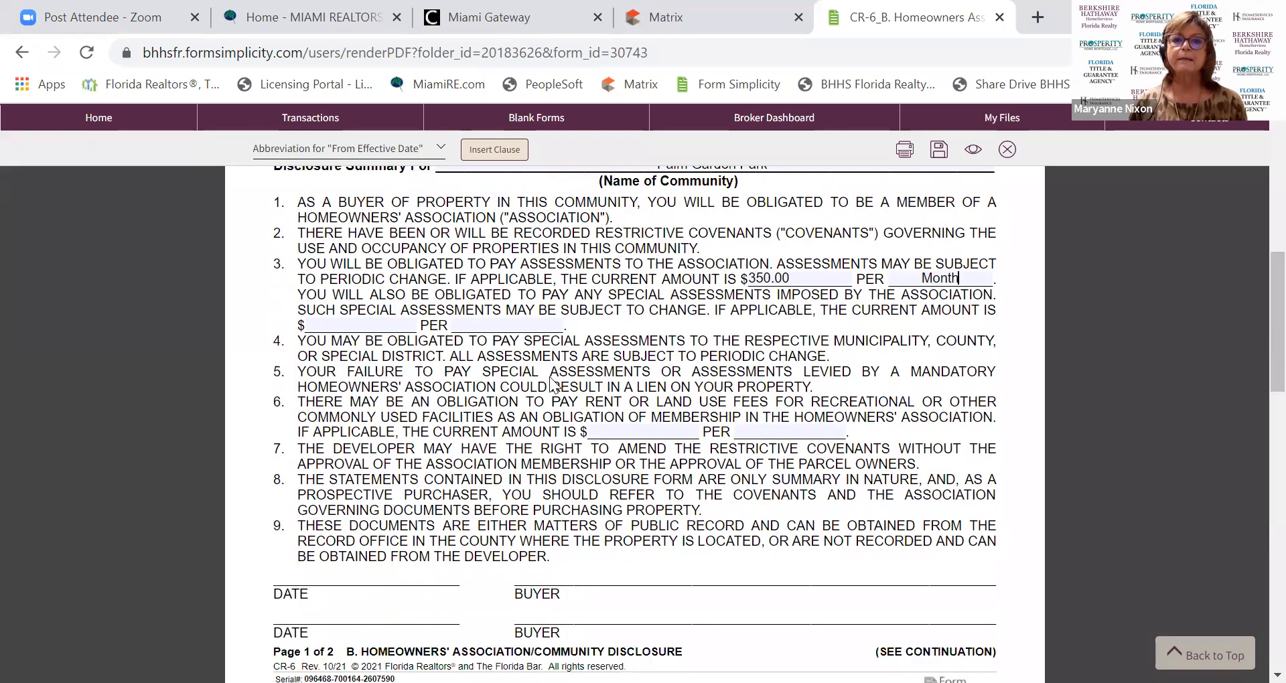
scroll(549, 390, "down", 5)
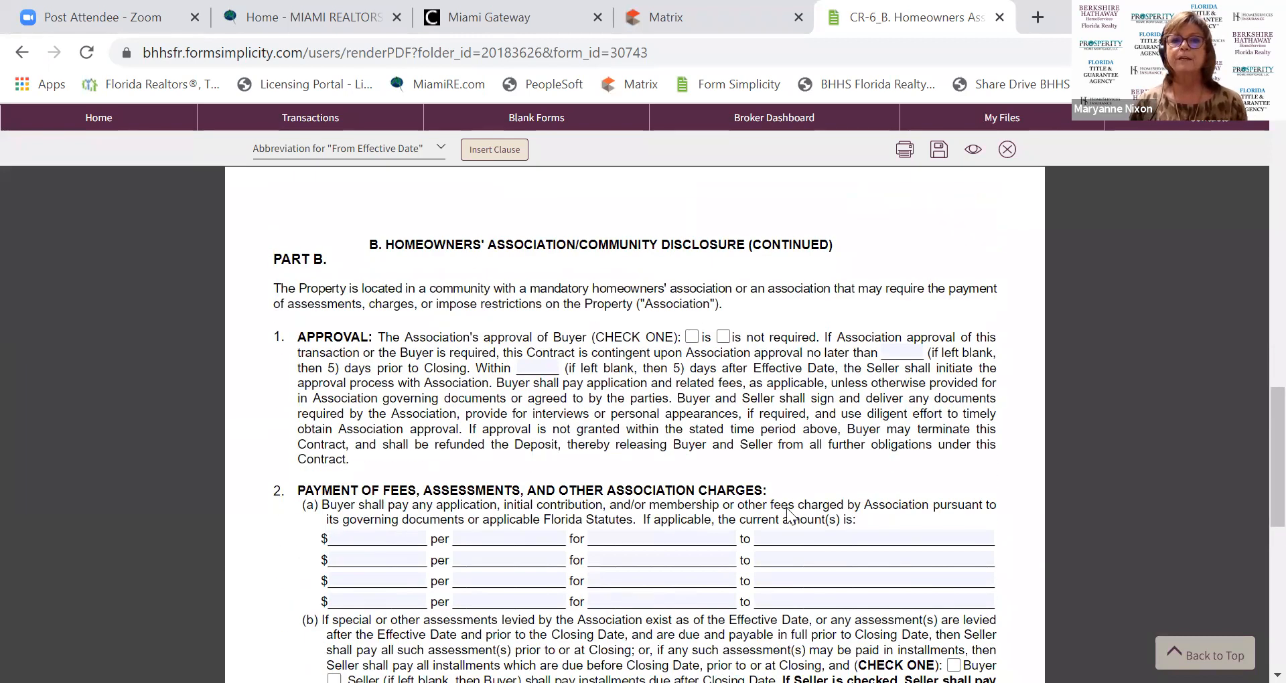
scroll(492, 603, "down", 1)
scroll(493, 606, "down", 5)
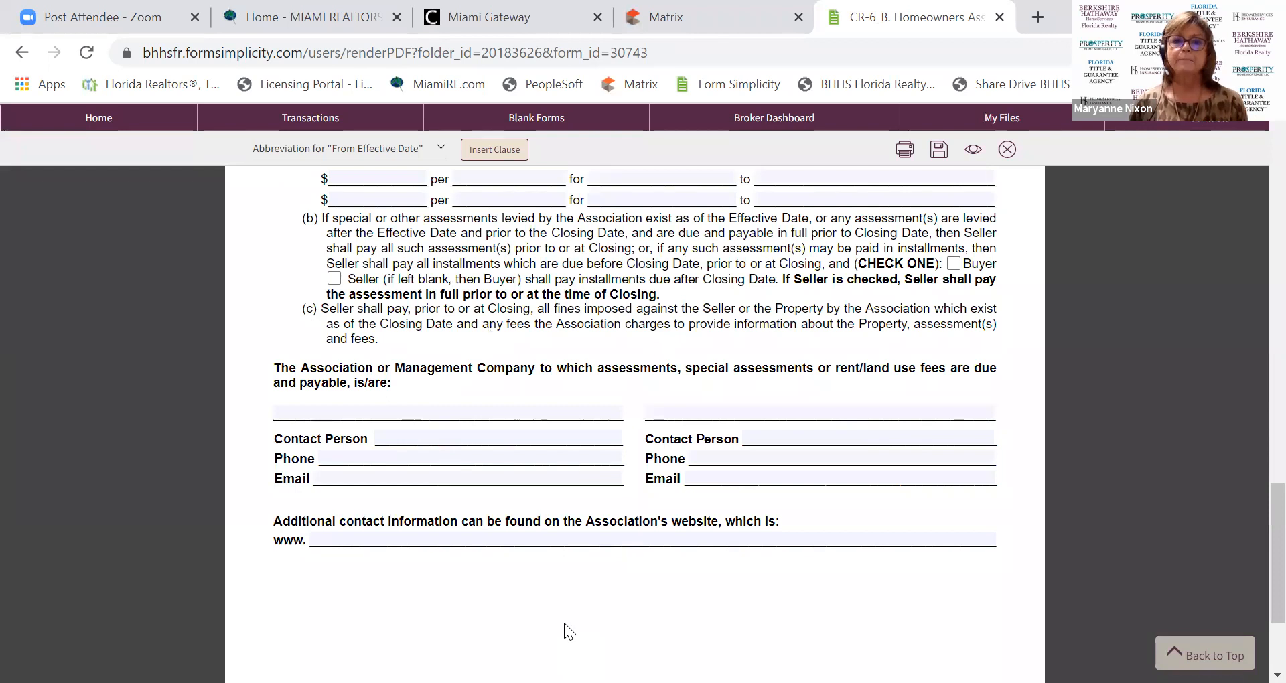
scroll(564, 623, "down", 3)
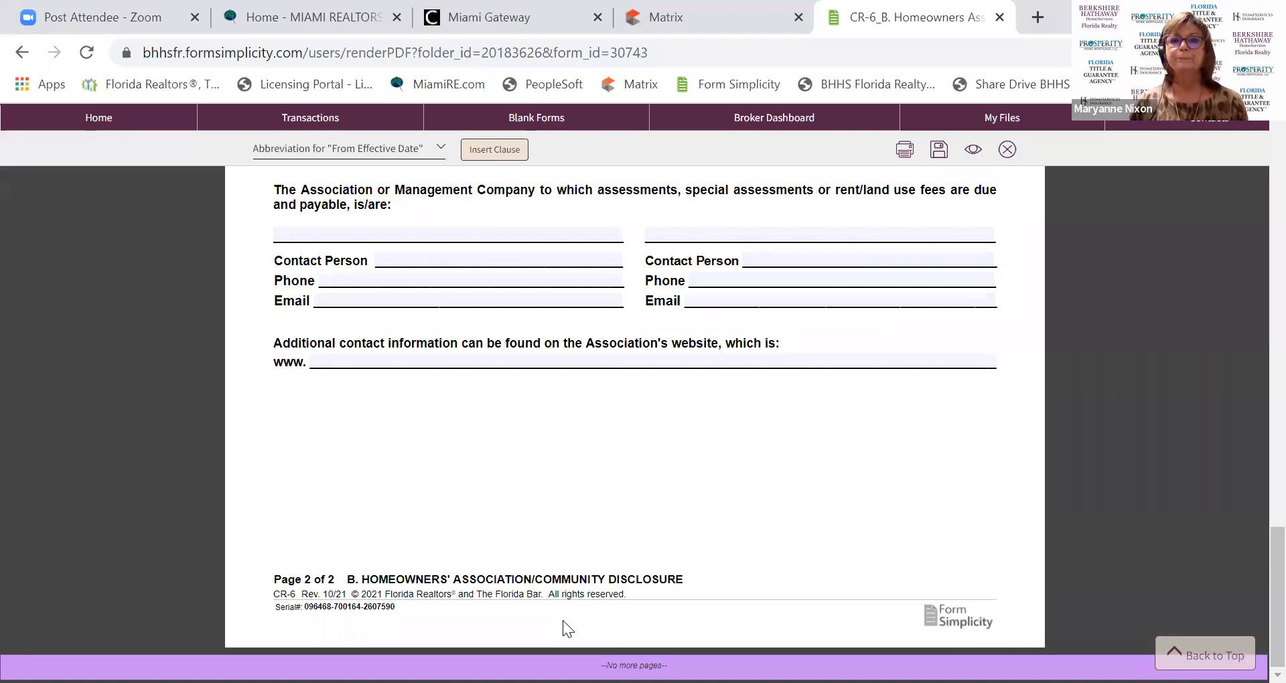
scroll(563, 620, "up", 7)
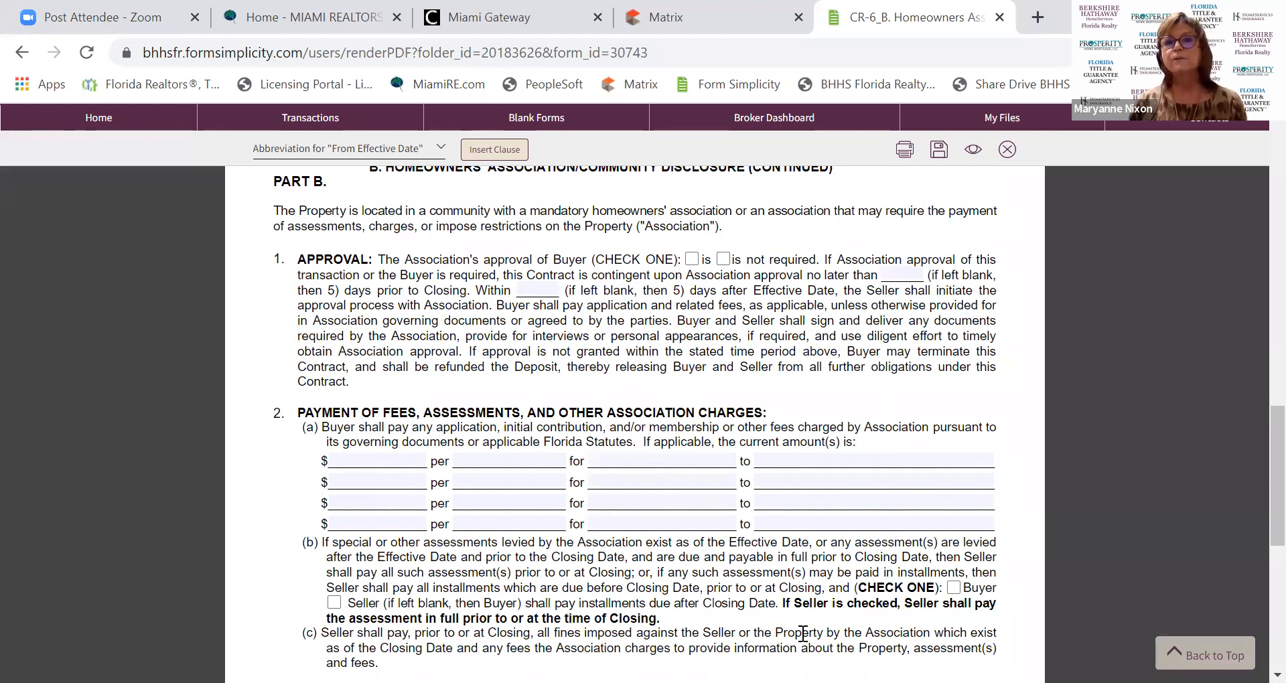
scroll(801, 635, "up", 6)
scroll(792, 647, "up", 10)
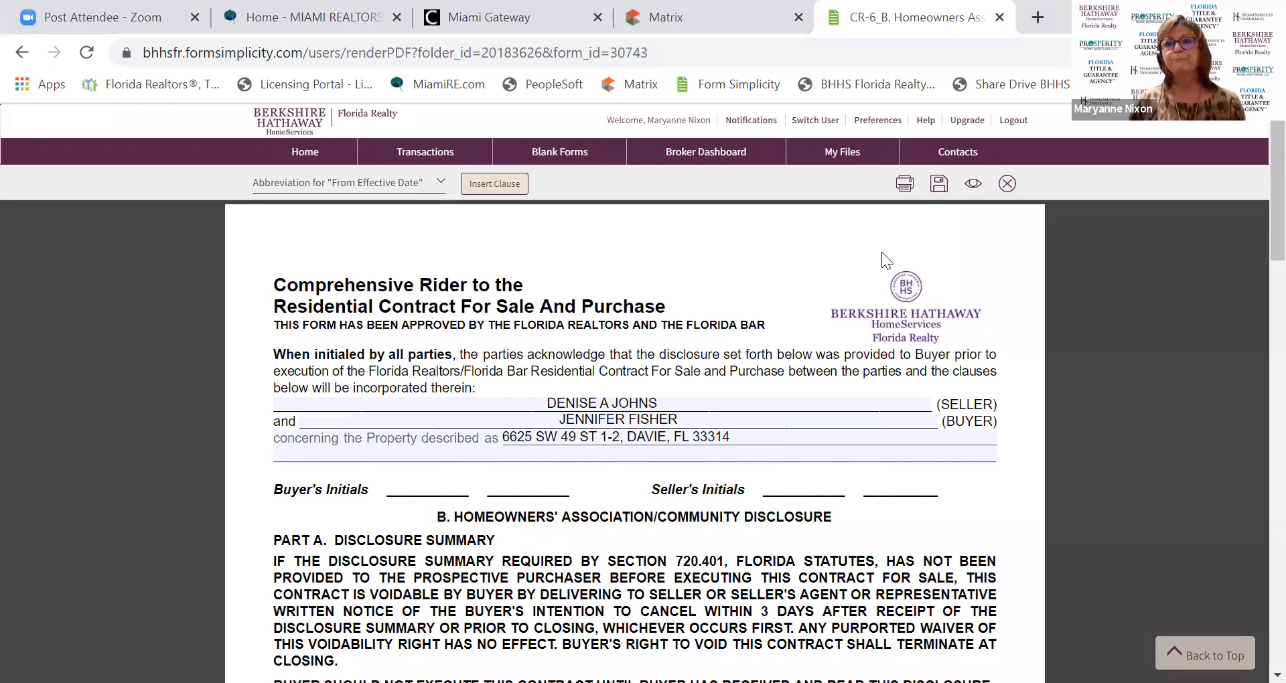
Save and close the CR-6_B rider, then enter MLS Listing ID A11143625.
left_click(1008, 183)
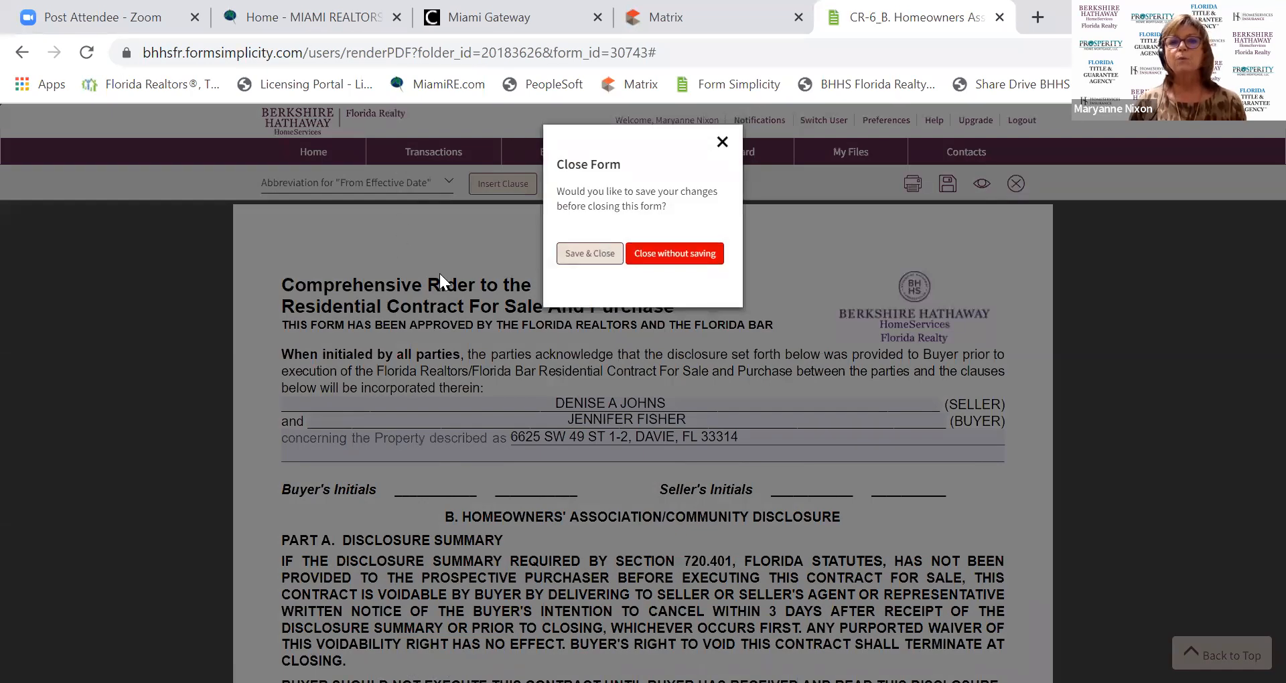
left_click(566, 256)
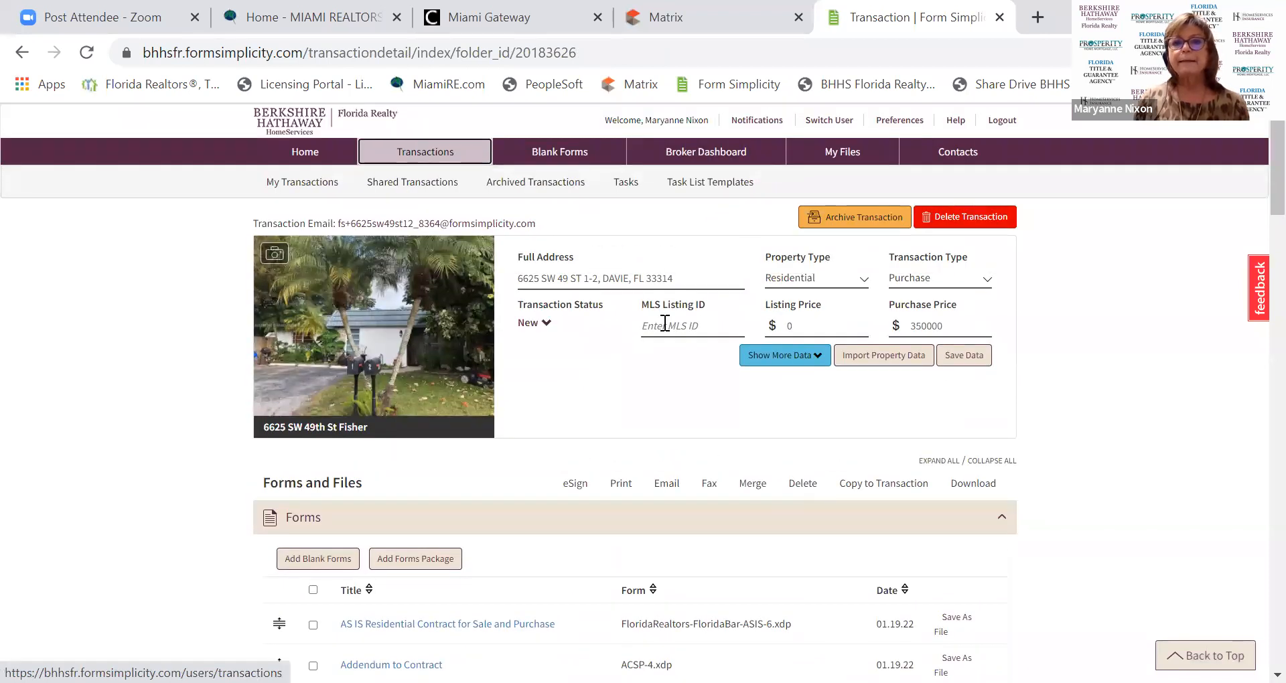
left_click(664, 324)
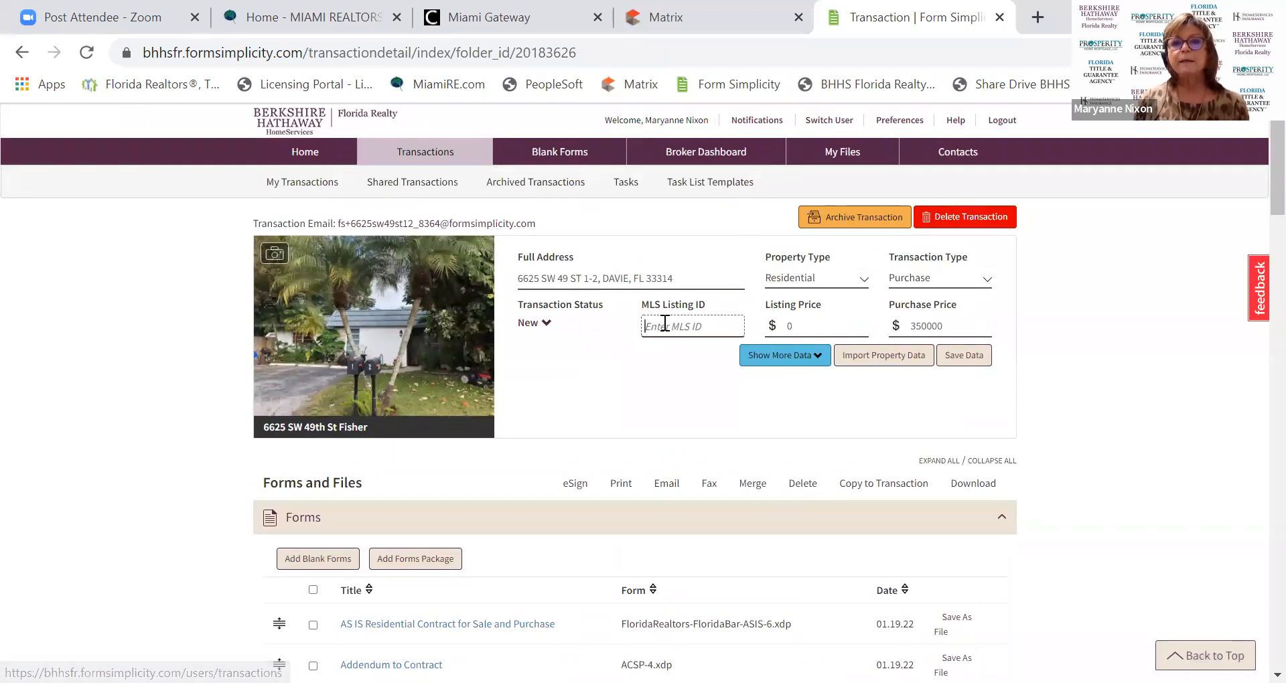
type("A")
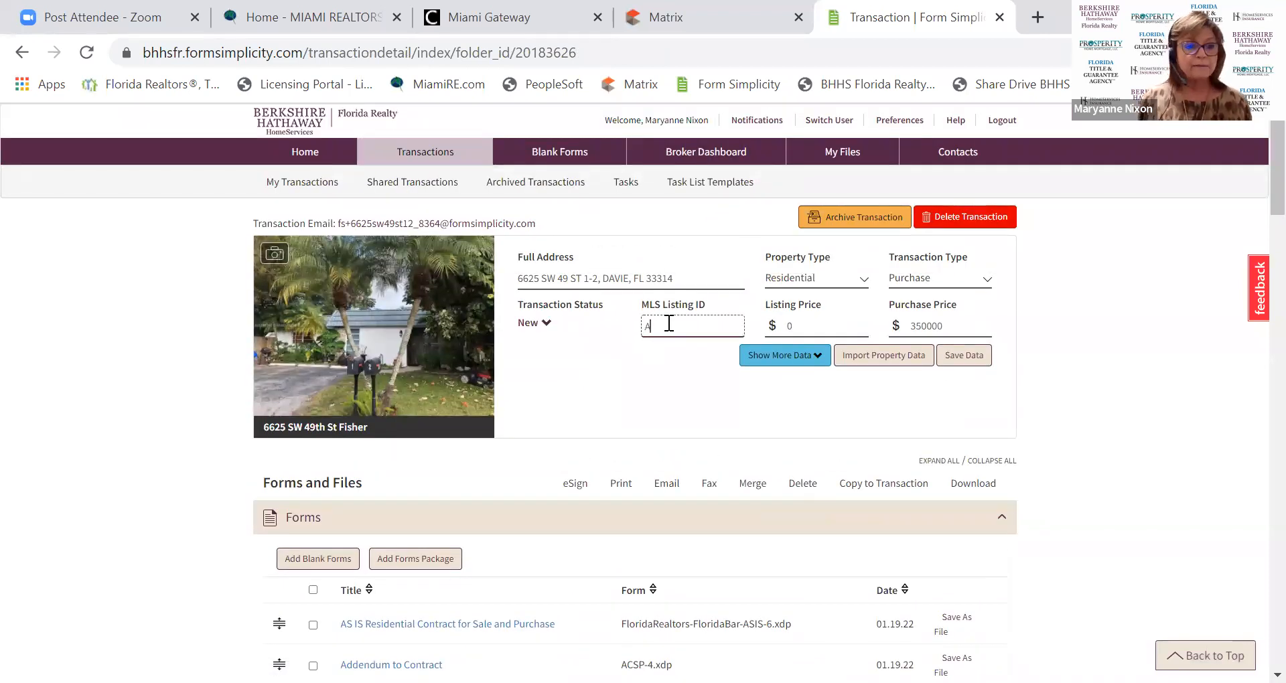
type("111")
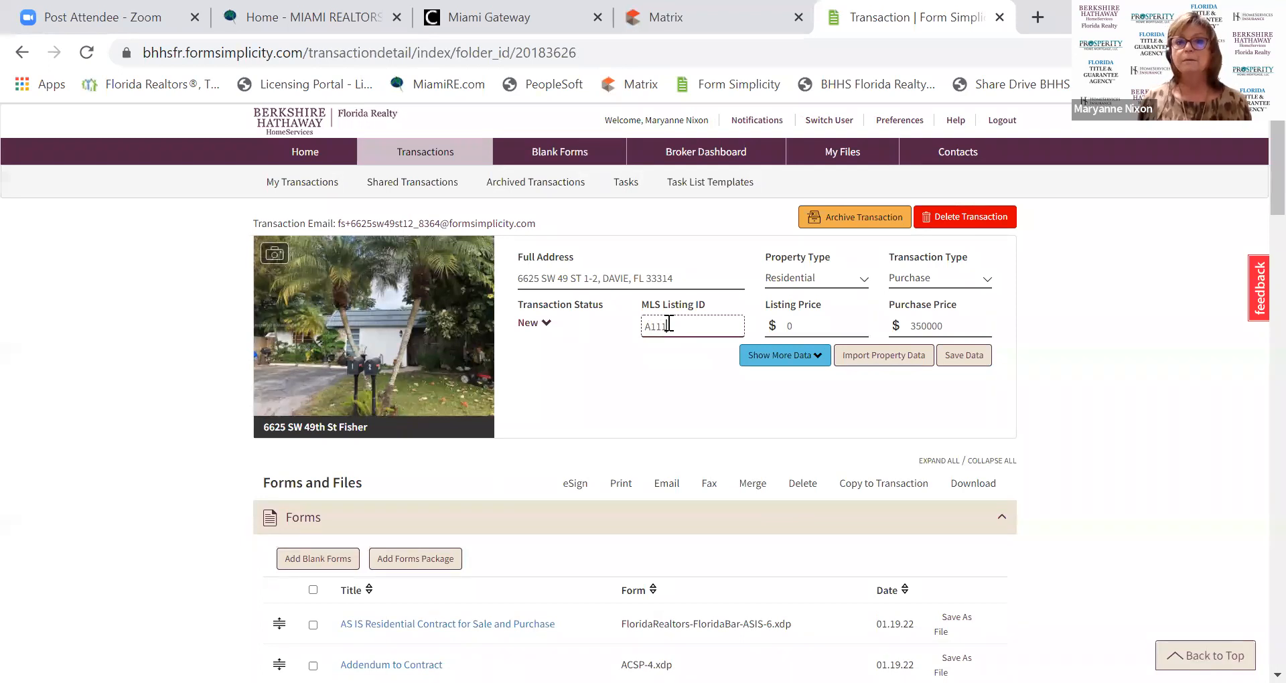
type("43625")
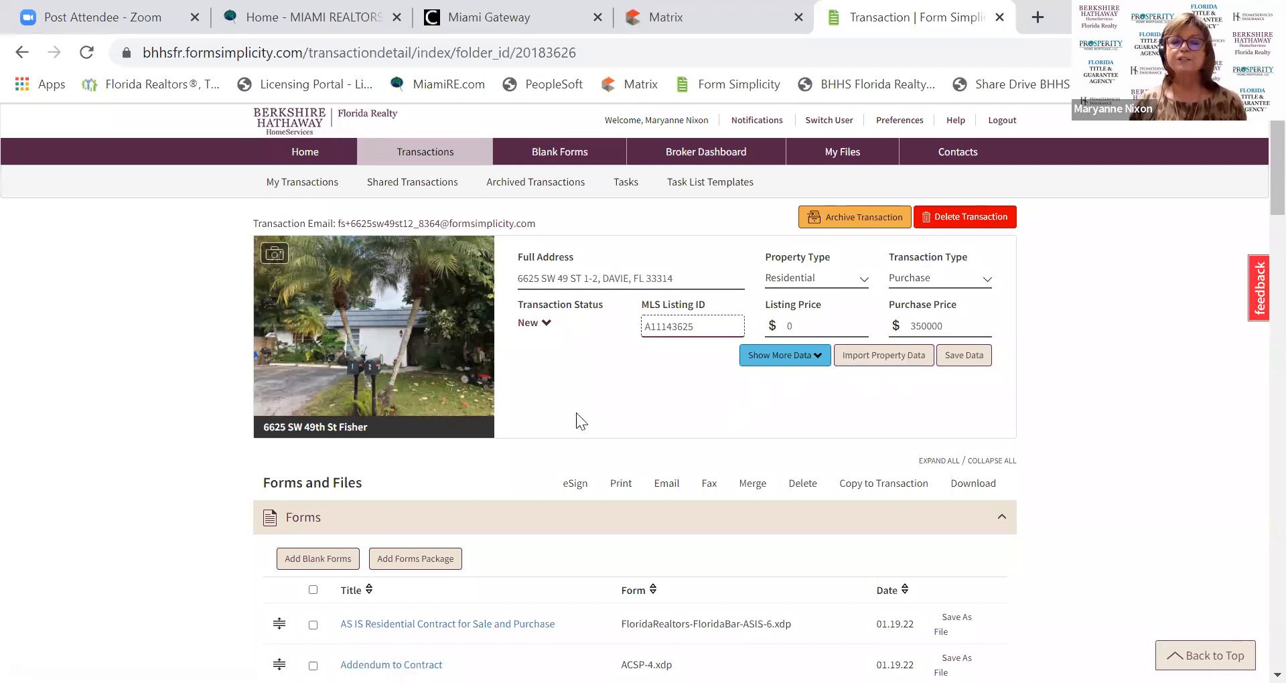
Scroll through the transaction's eleven uploaded PDFs to locate Sales Checklist 2021.pdf.
scroll(600, 388, "down", 3)
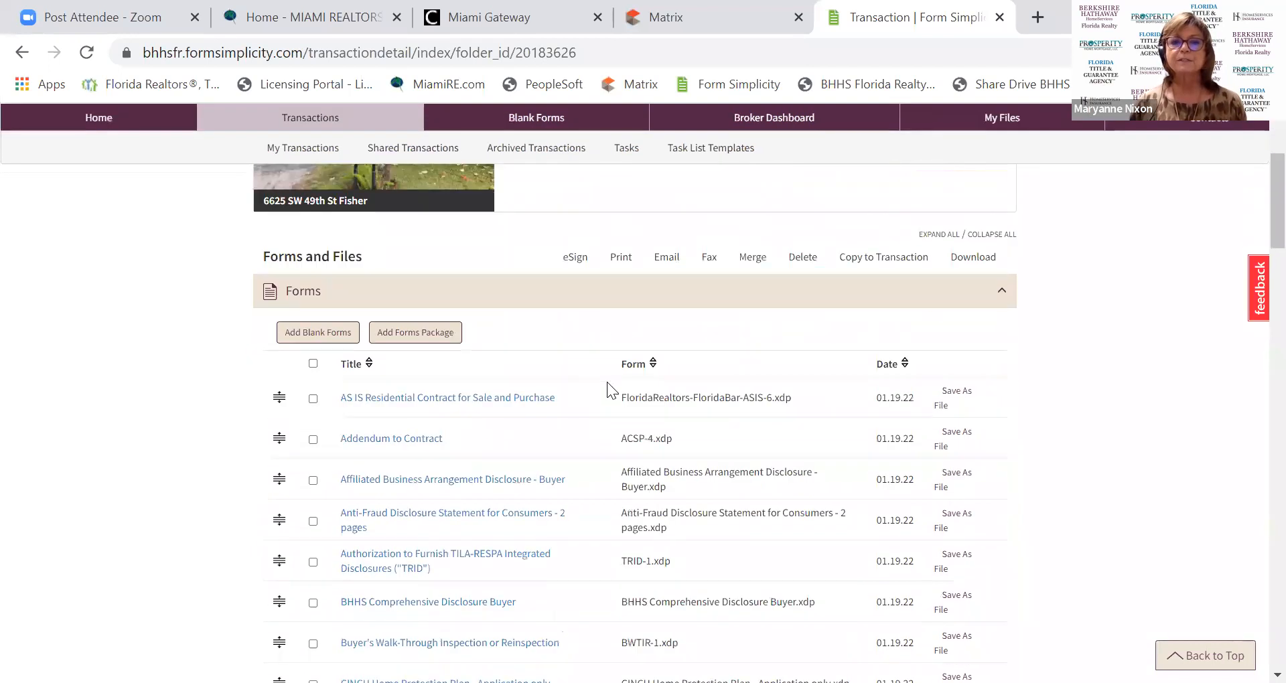
scroll(582, 566, "down", 9)
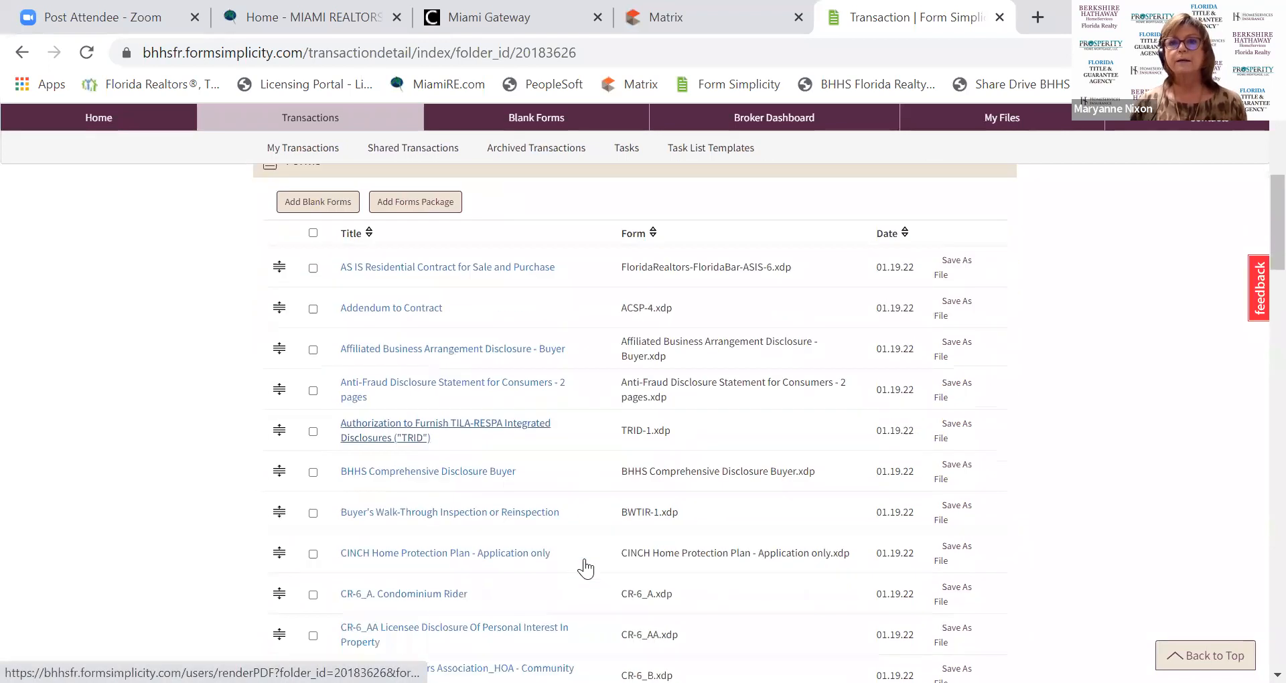
scroll(586, 558, "down", 14)
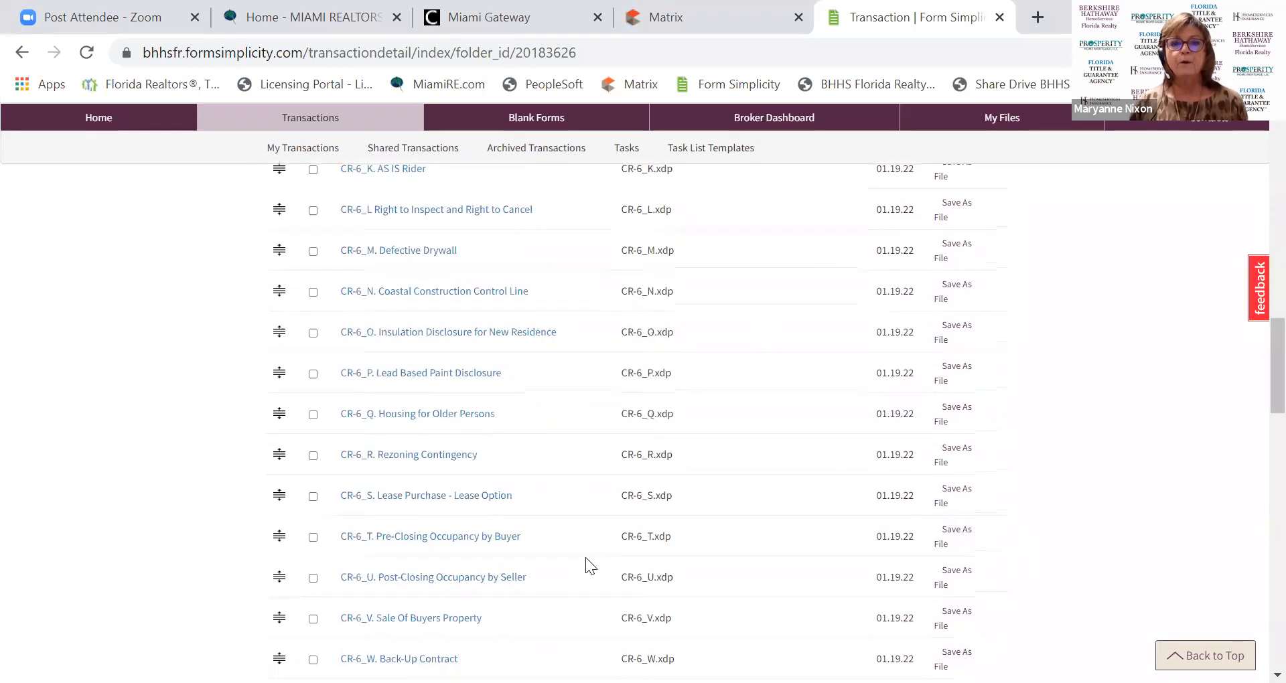
scroll(585, 557, "down", 10)
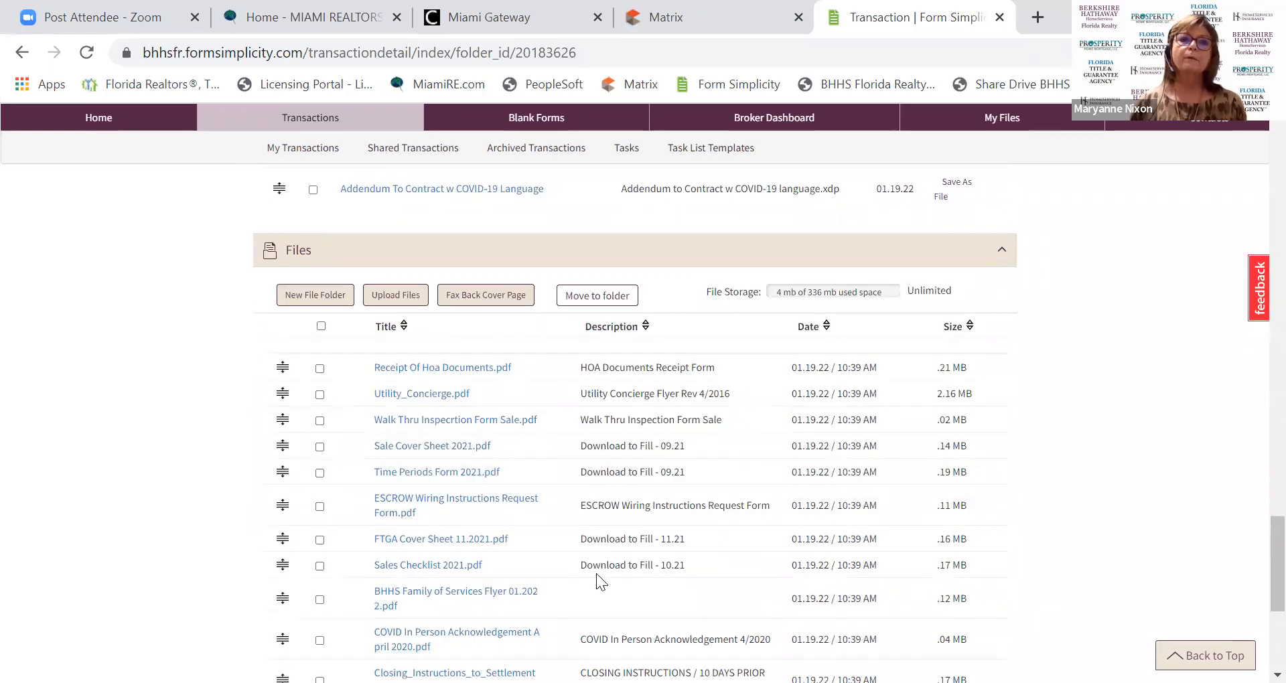
scroll(597, 574, "up", 3)
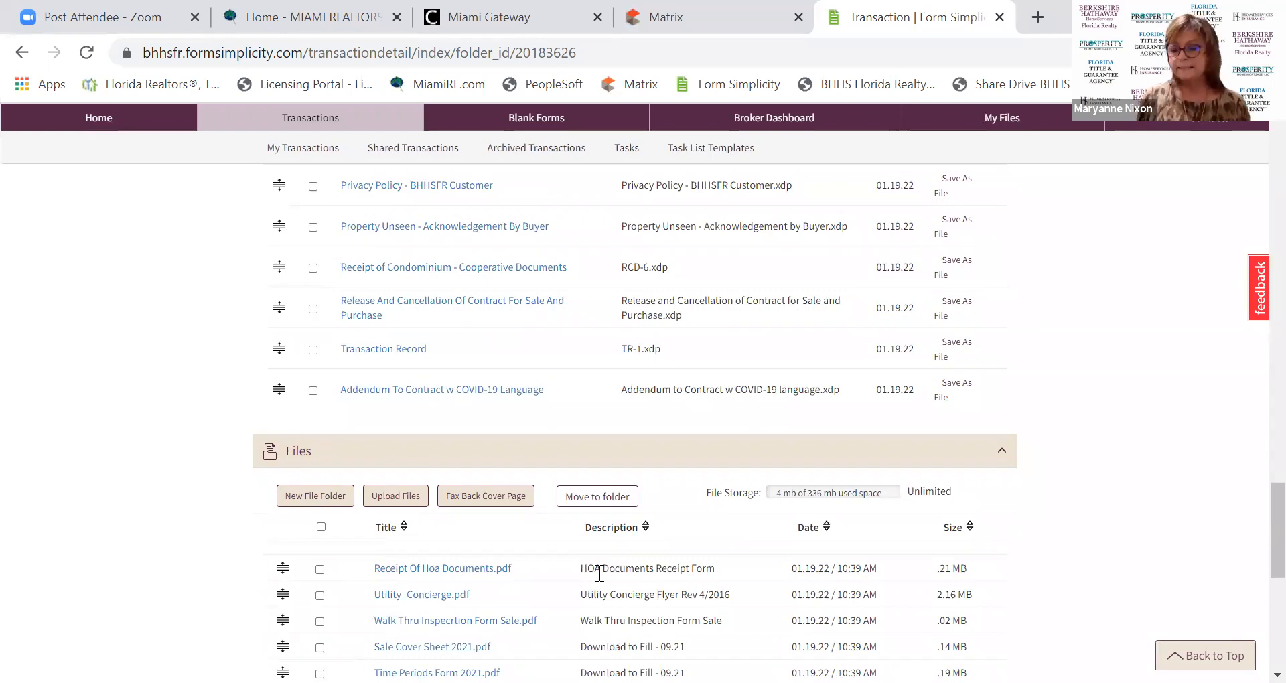
scroll(606, 588, "down", 3)
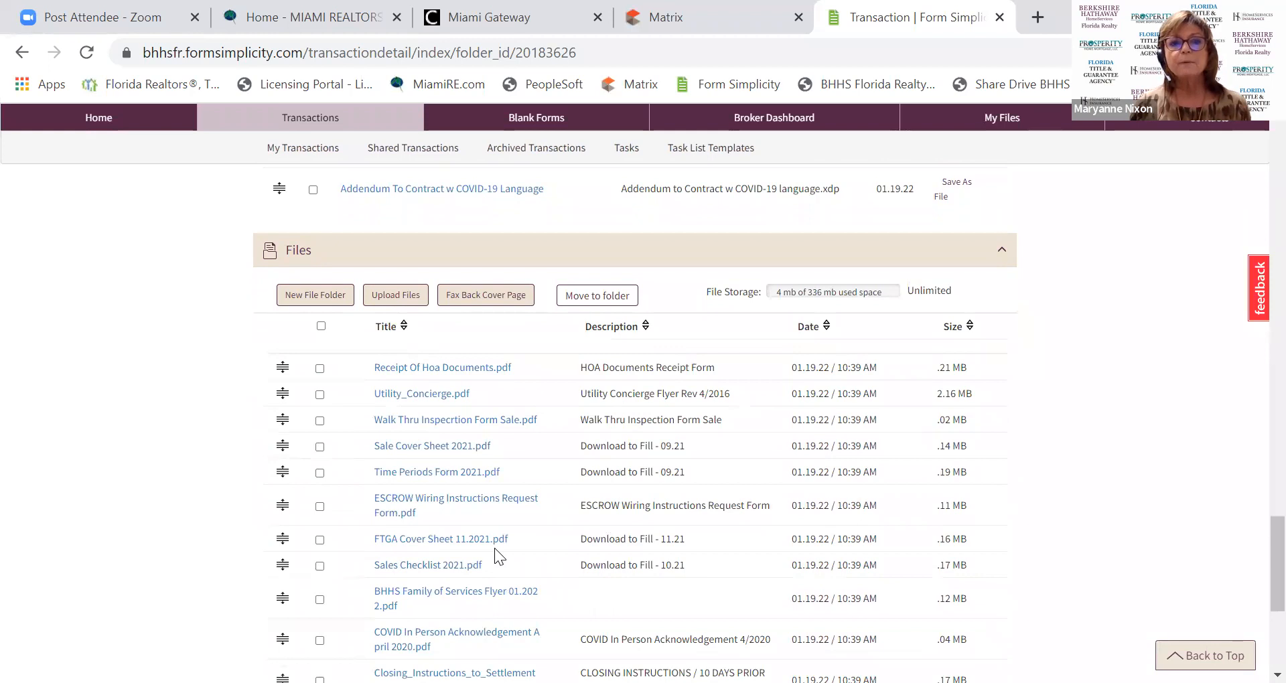
scroll(450, 274, "down", 2)
scroll(367, 403, "up", 1)
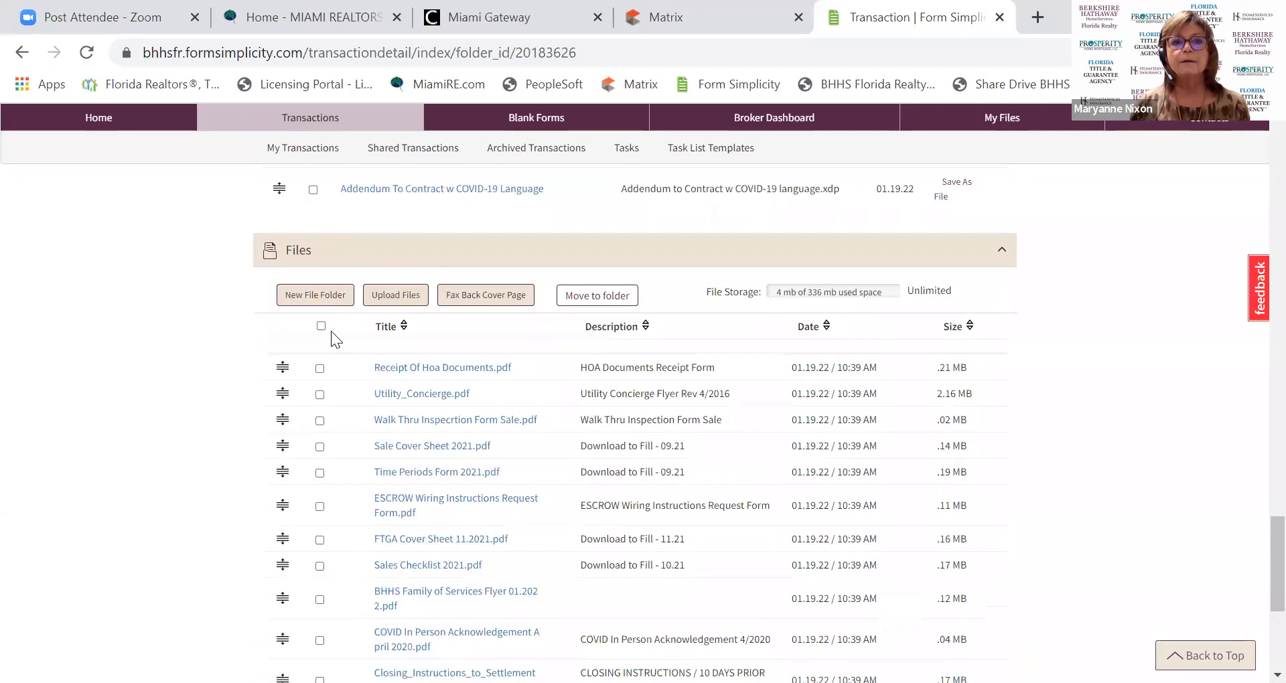
scroll(665, 533, "down", 1)
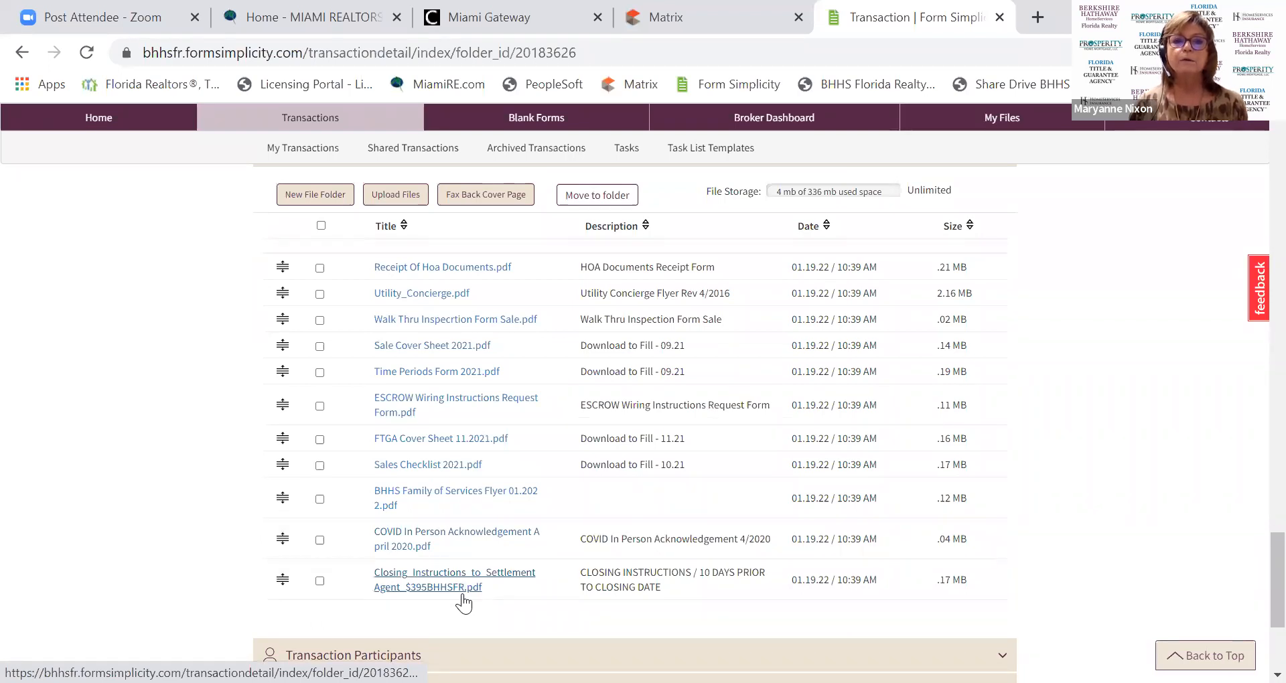
Open Sales Checklist 2021.pdf in the file manager and download it.
left_click(446, 466)
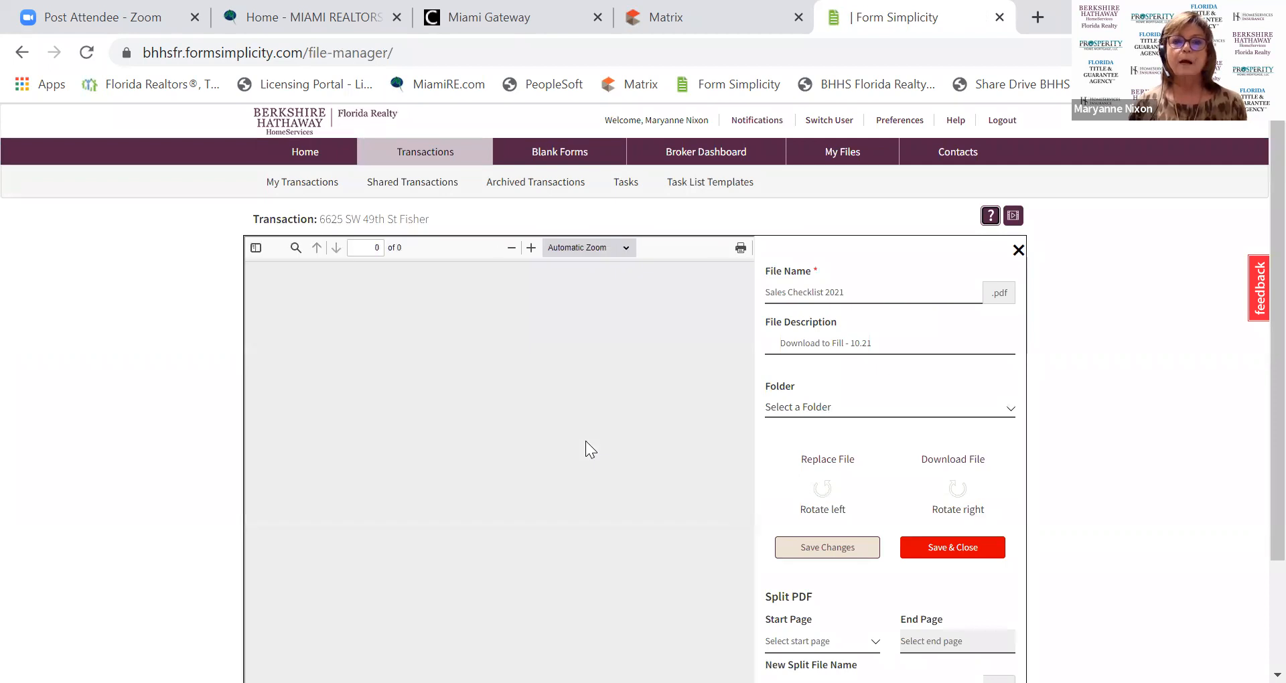
scroll(585, 441, "down", 1)
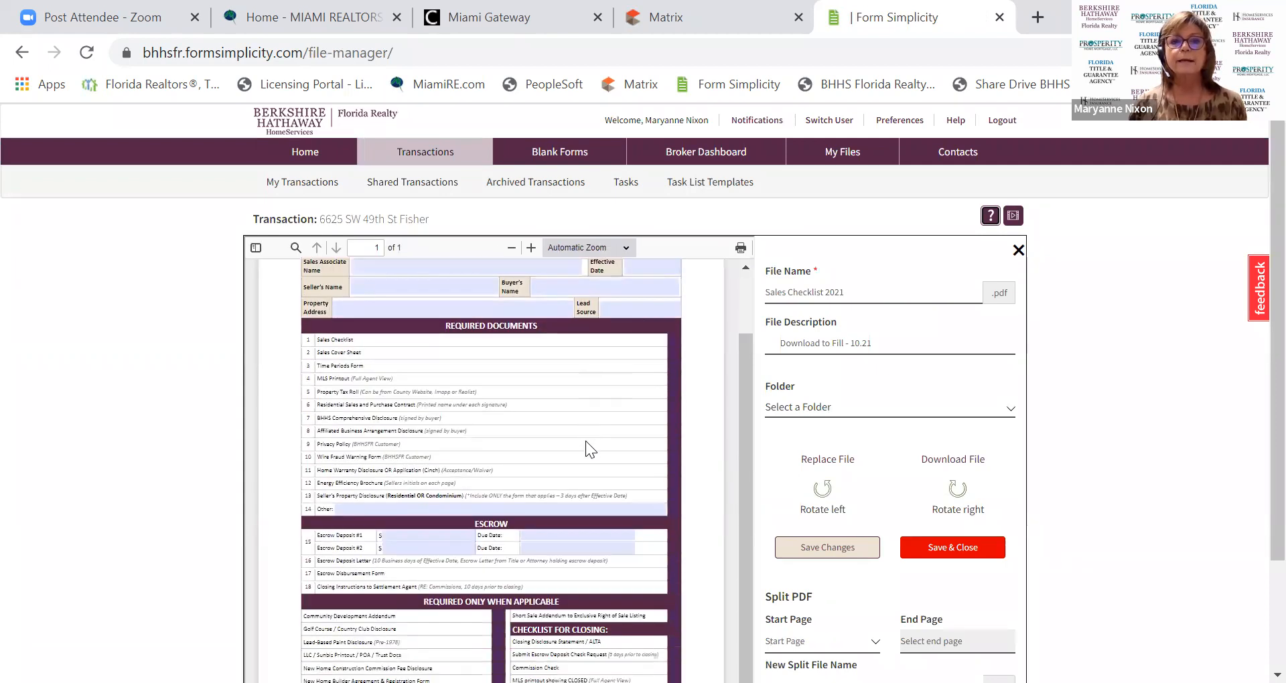
scroll(581, 441, "down", 3)
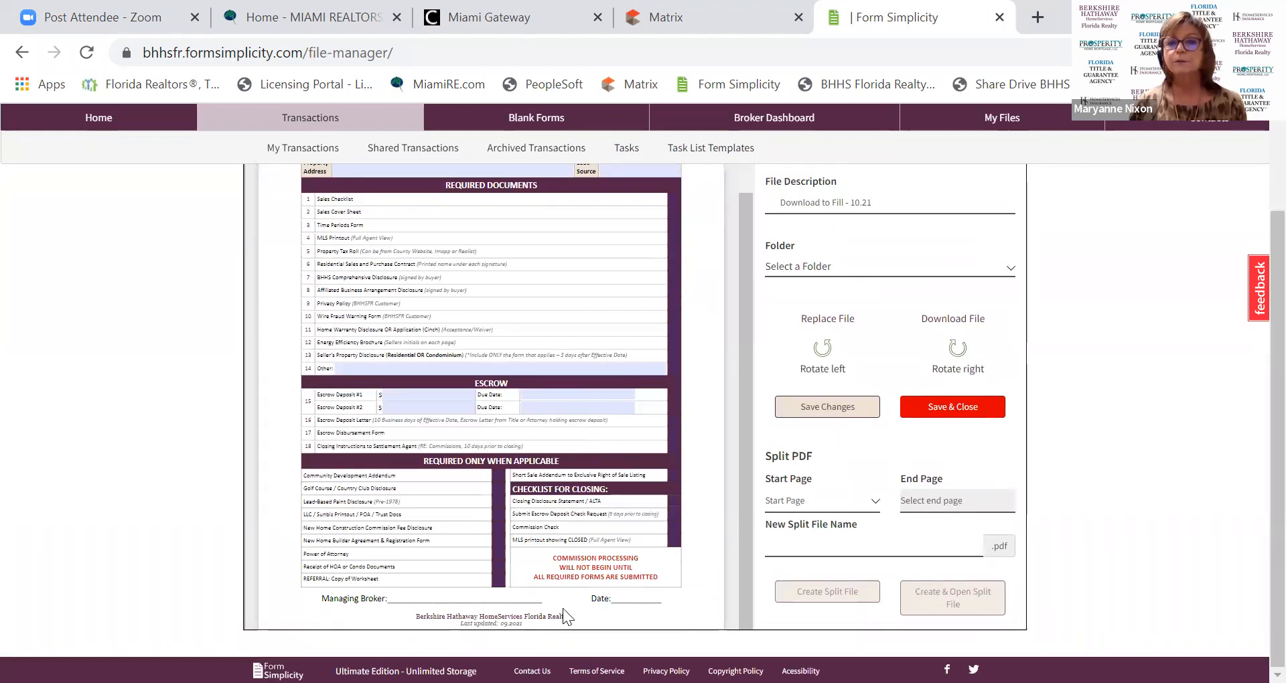
scroll(315, 250, "up", 1)
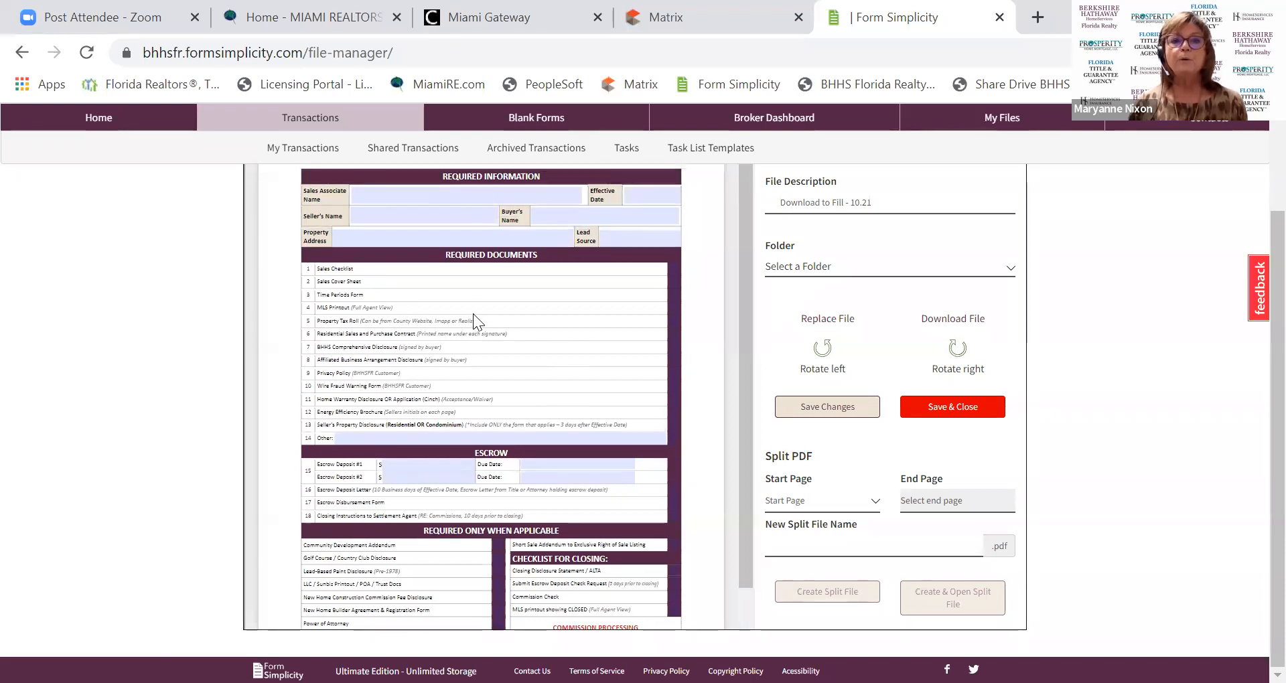
left_click(423, 212)
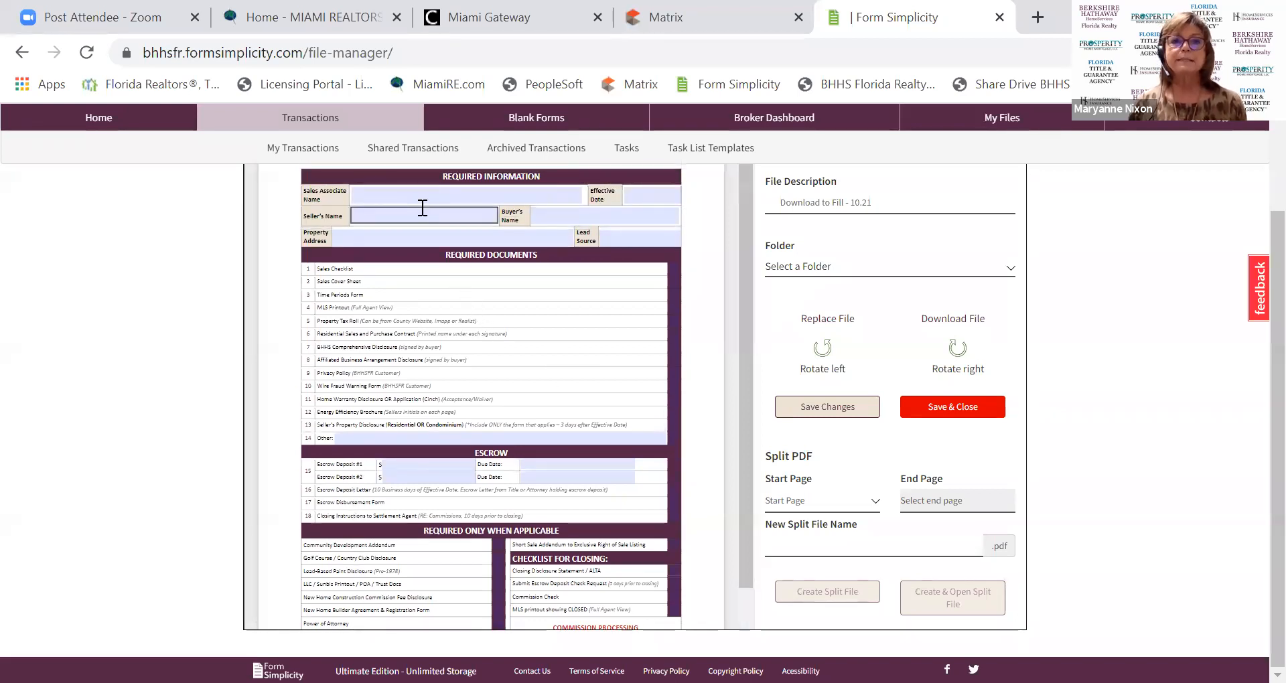
left_click(418, 191)
left_click(413, 234)
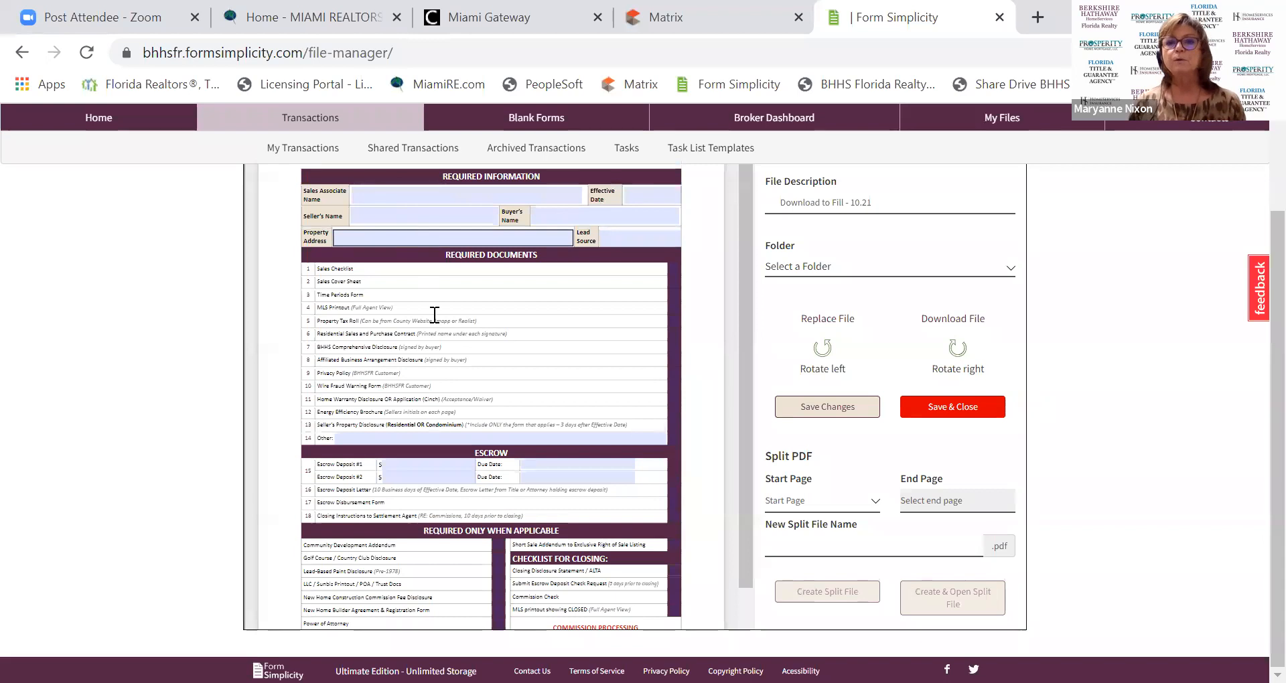
left_click(939, 327)
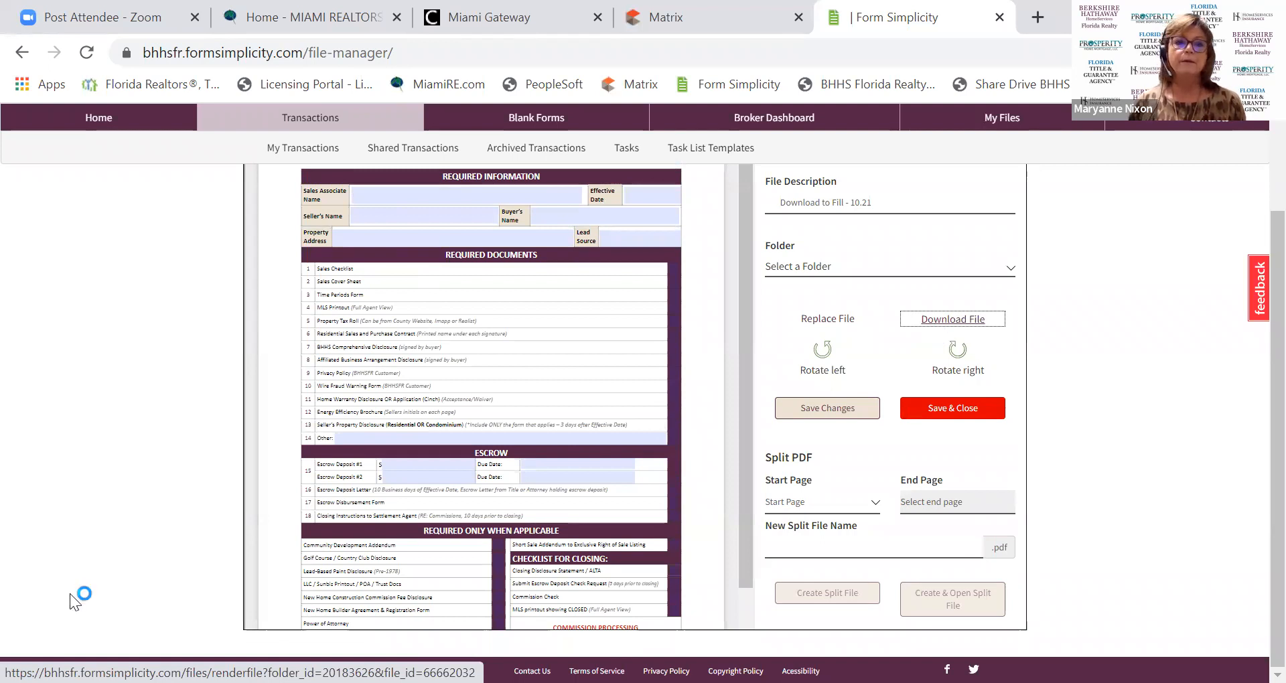
Open the downloaded Sales Checklist PDF and enter the agent's name as Sales Associate Name.
left_click(94, 656)
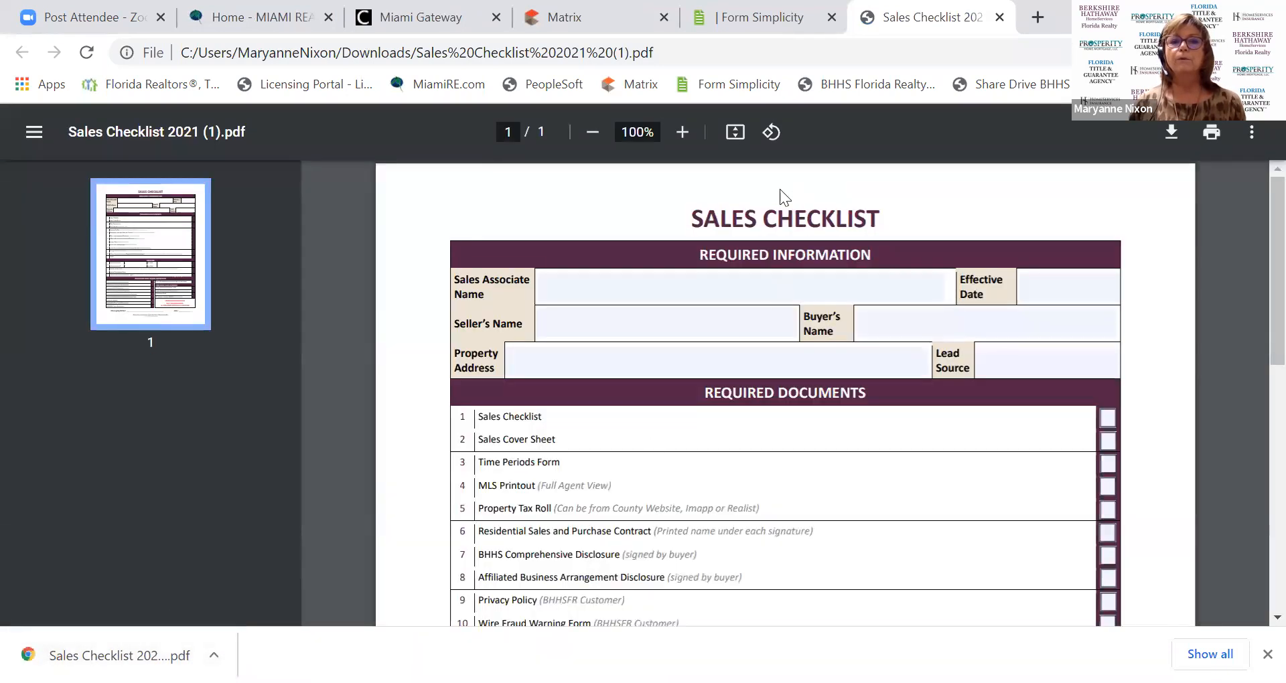
left_click(609, 285)
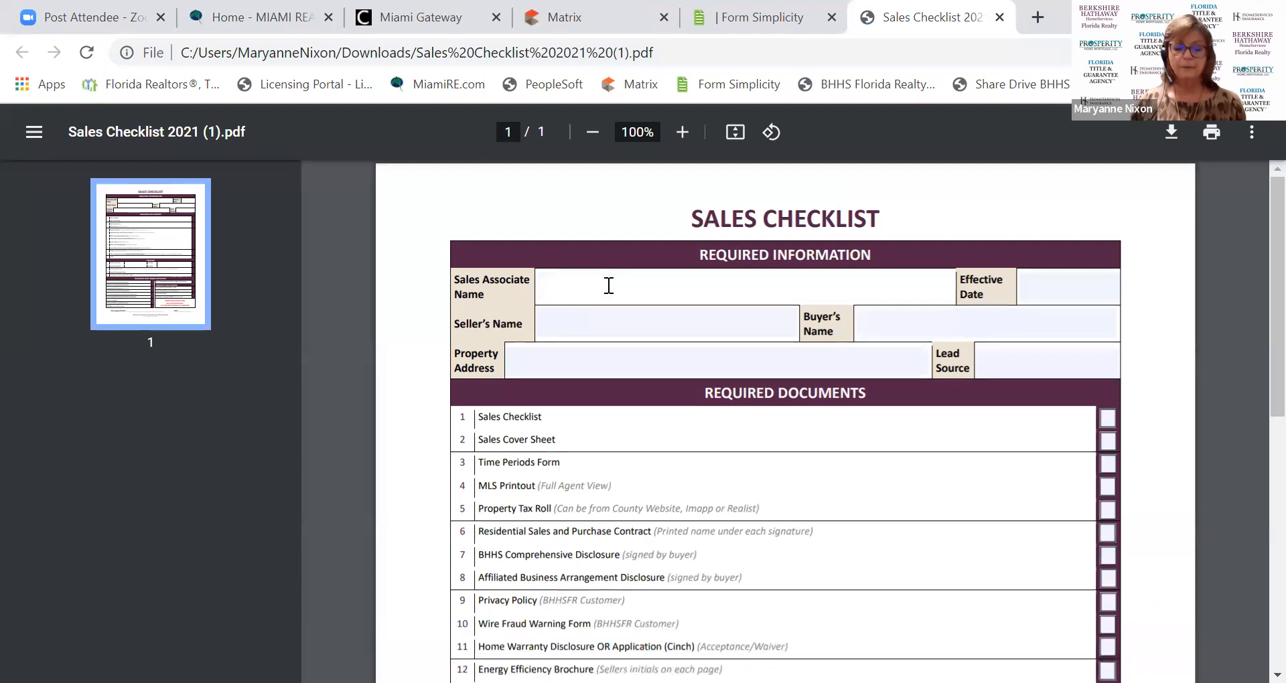
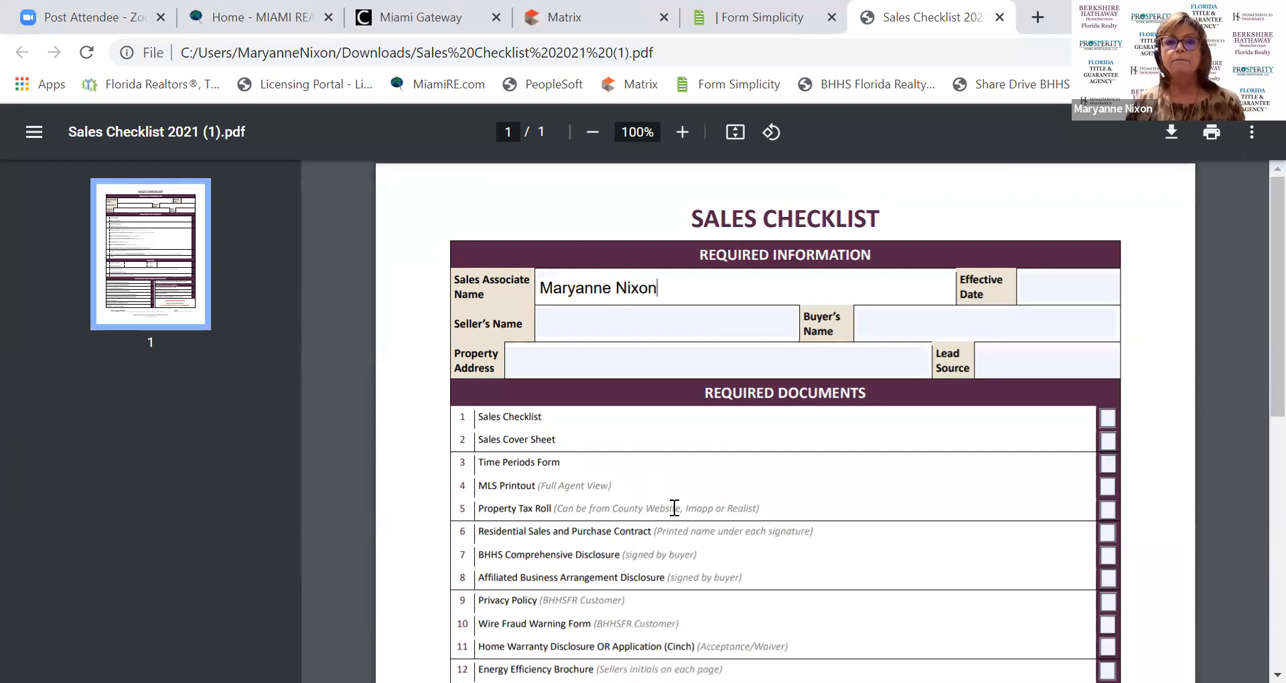
scroll(761, 538, "down", 1)
scroll(761, 538, "down", 3)
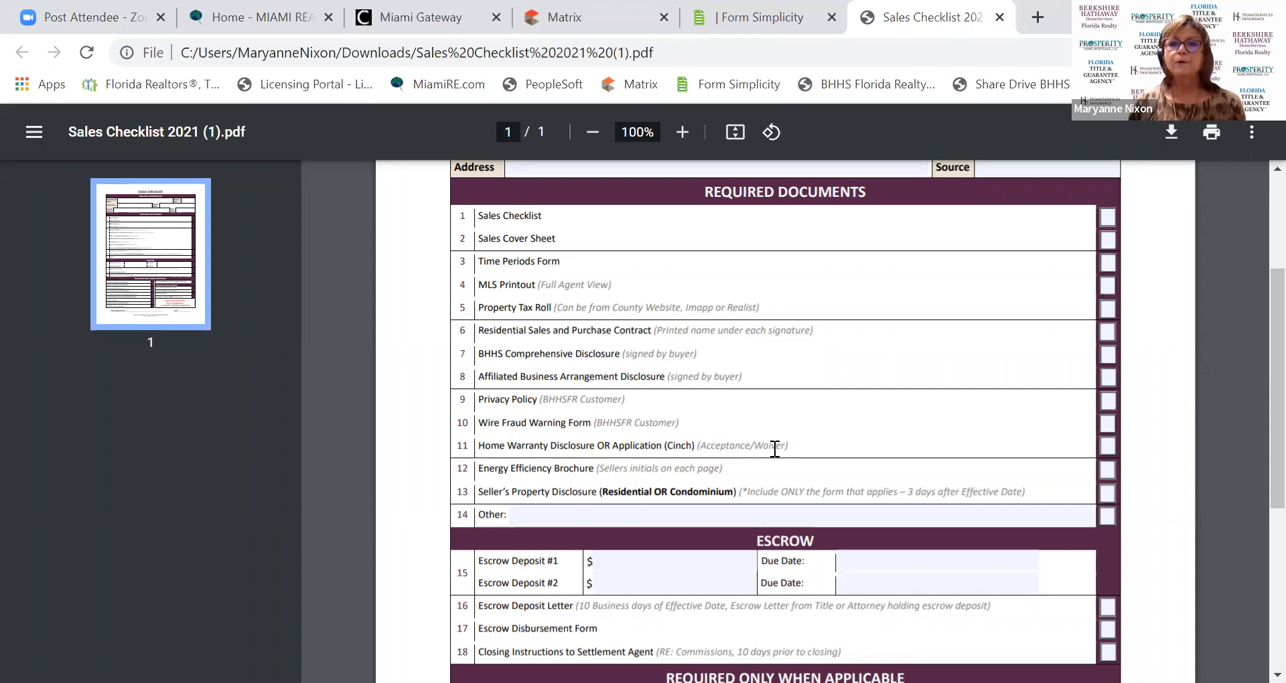
scroll(808, 466, "up", 3)
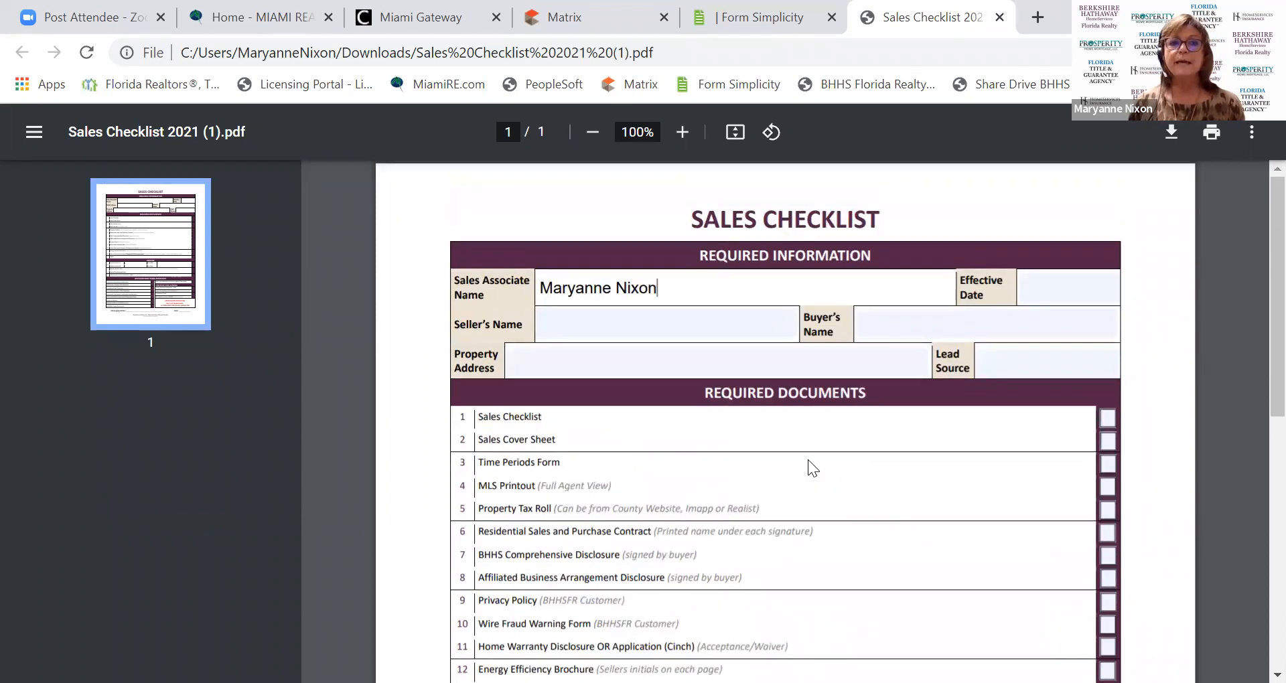
scroll(808, 462, "down", 8)
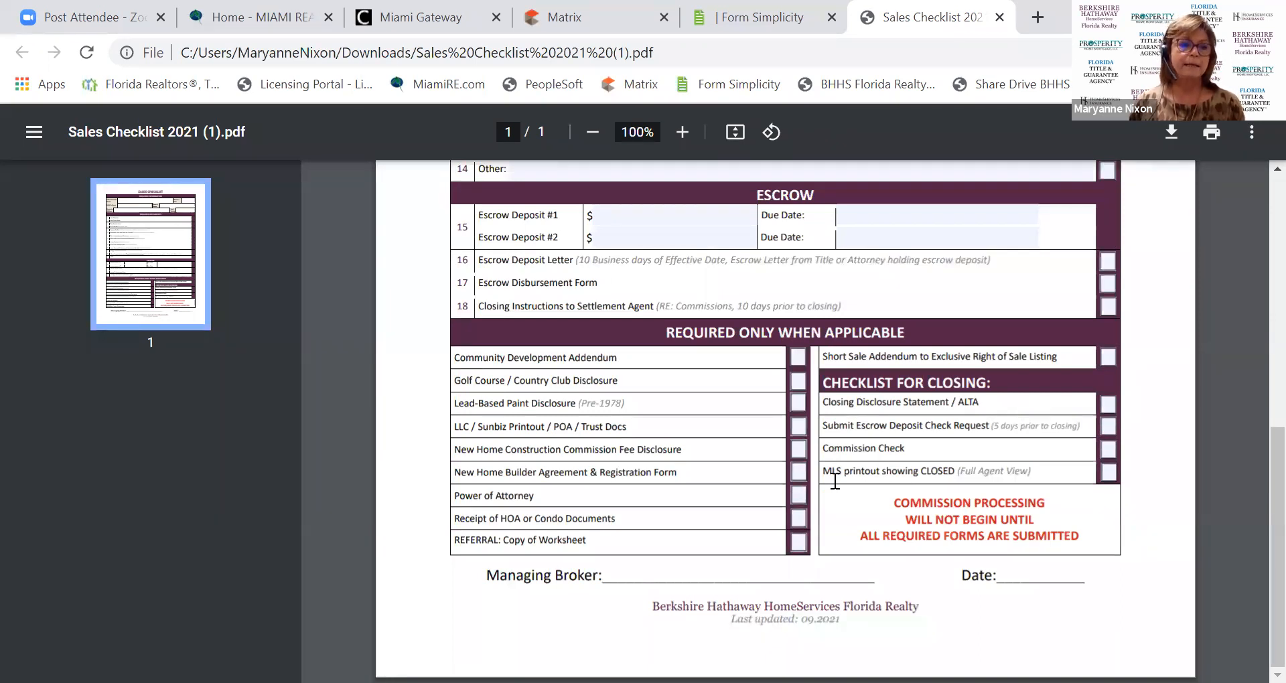
scroll(835, 476, "up", 5)
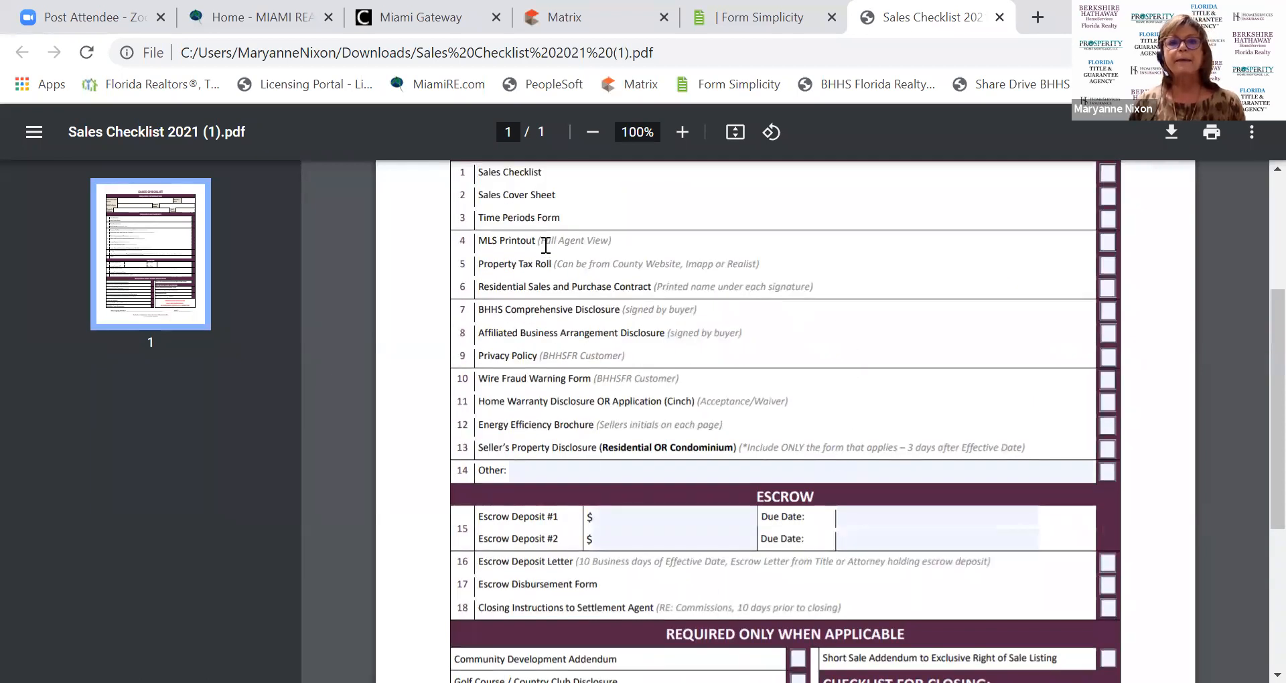
left_click_drag(546, 242, 470, 226)
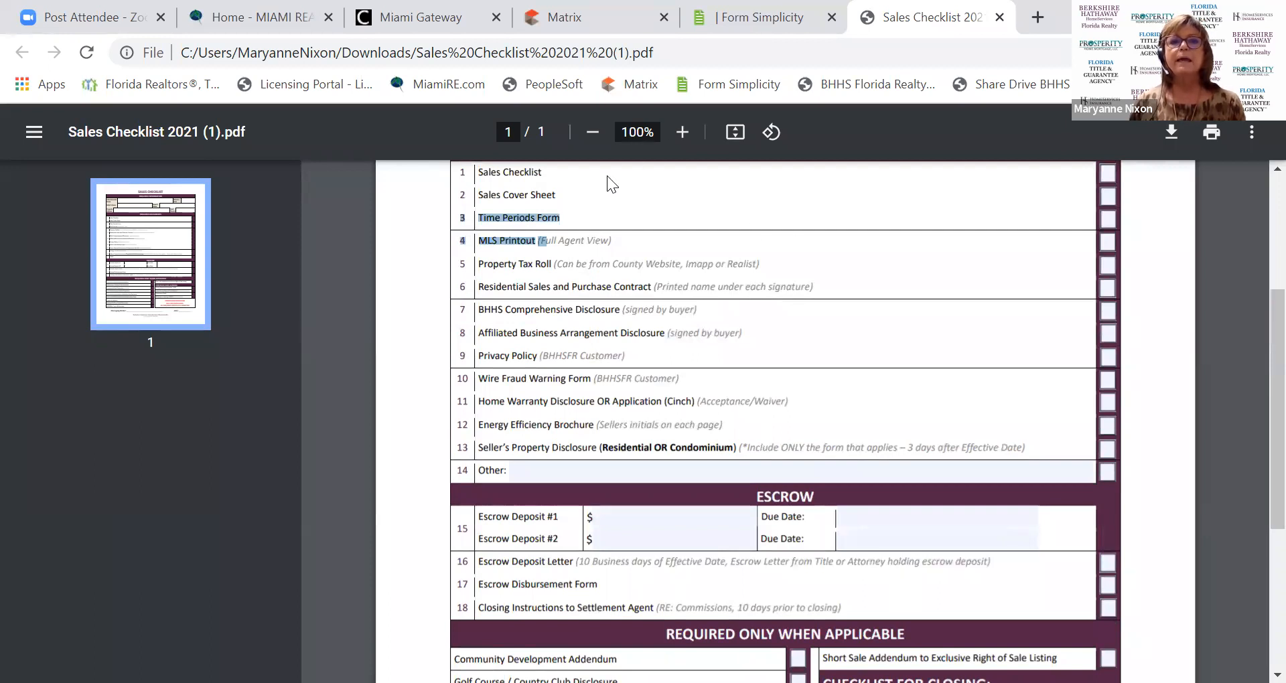
left_click(593, 189)
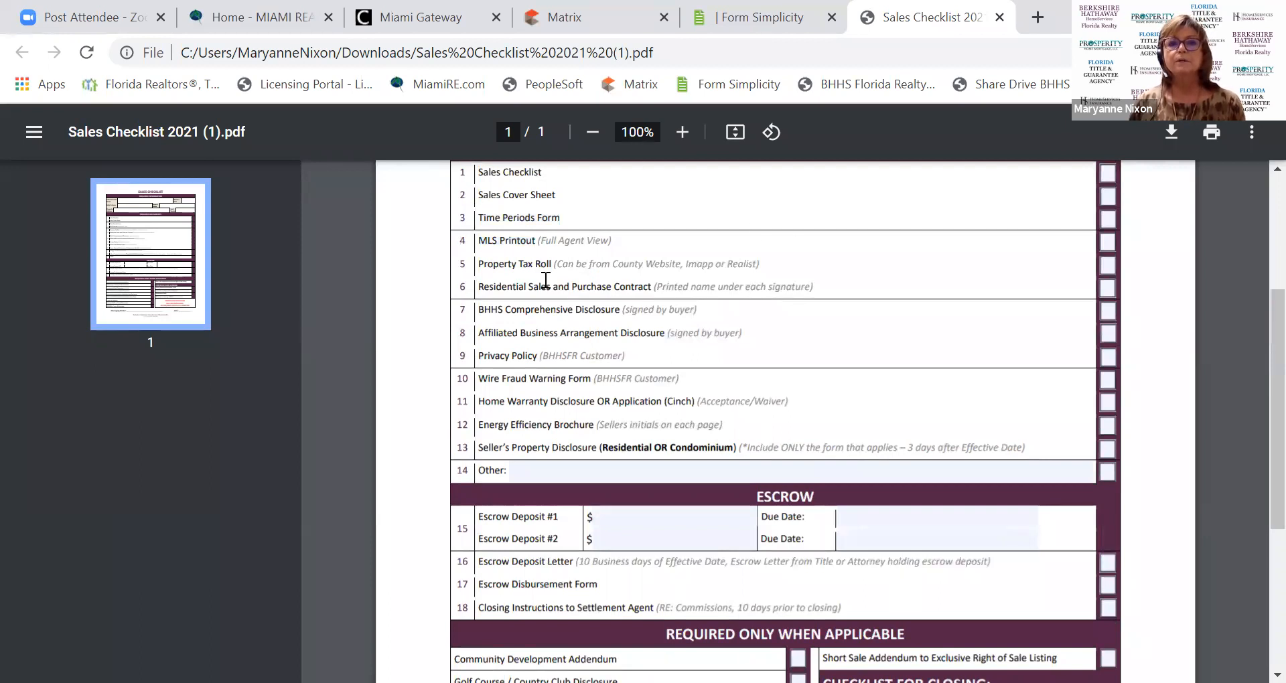
scroll(540, 270, "up", 3)
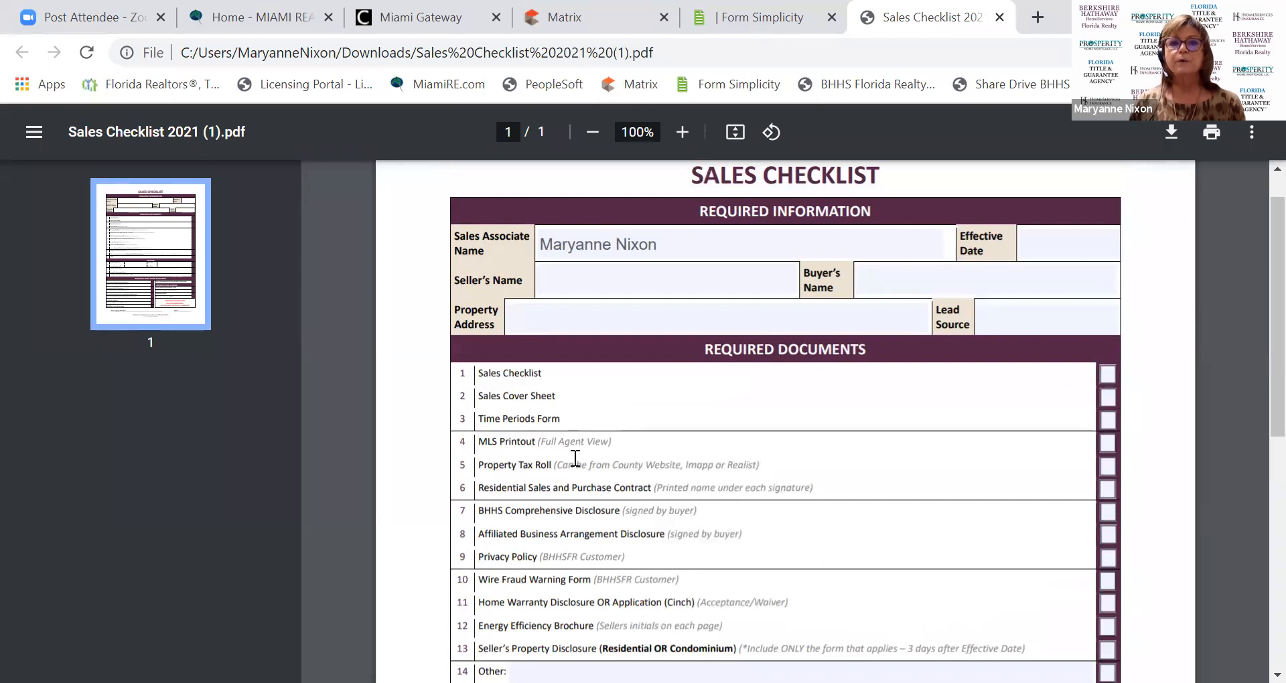
scroll(572, 418, "down", 4)
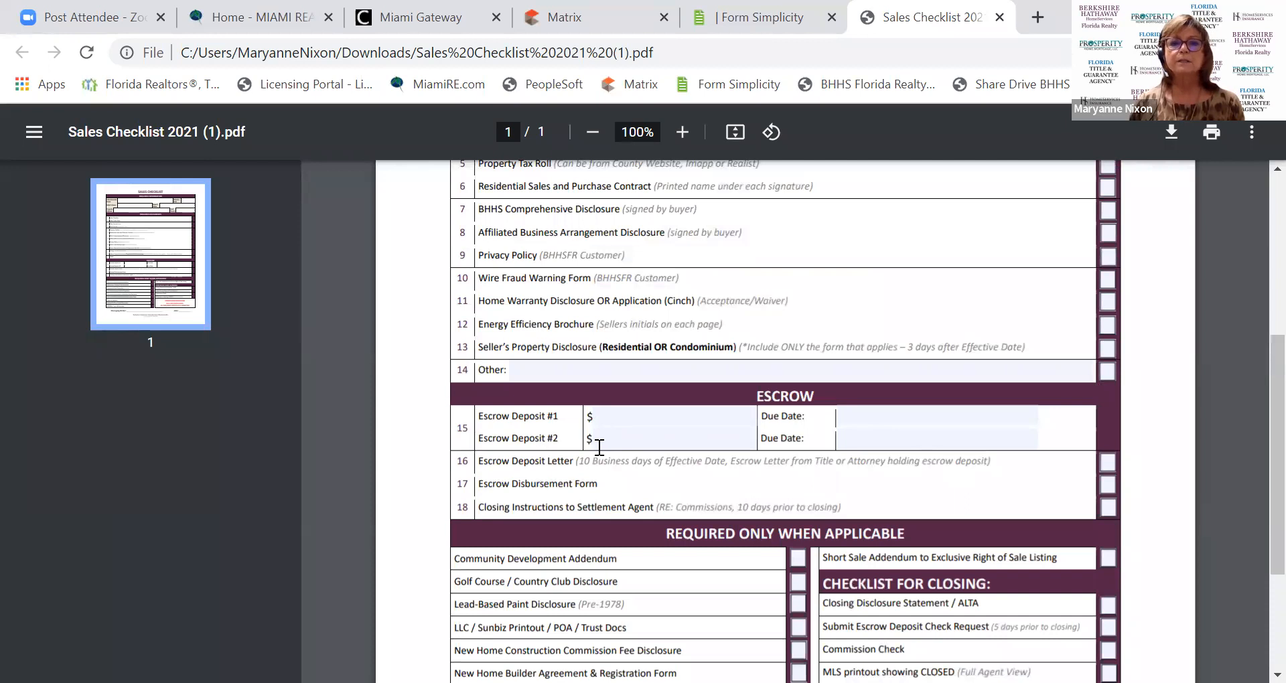
scroll(607, 455, "down", 2)
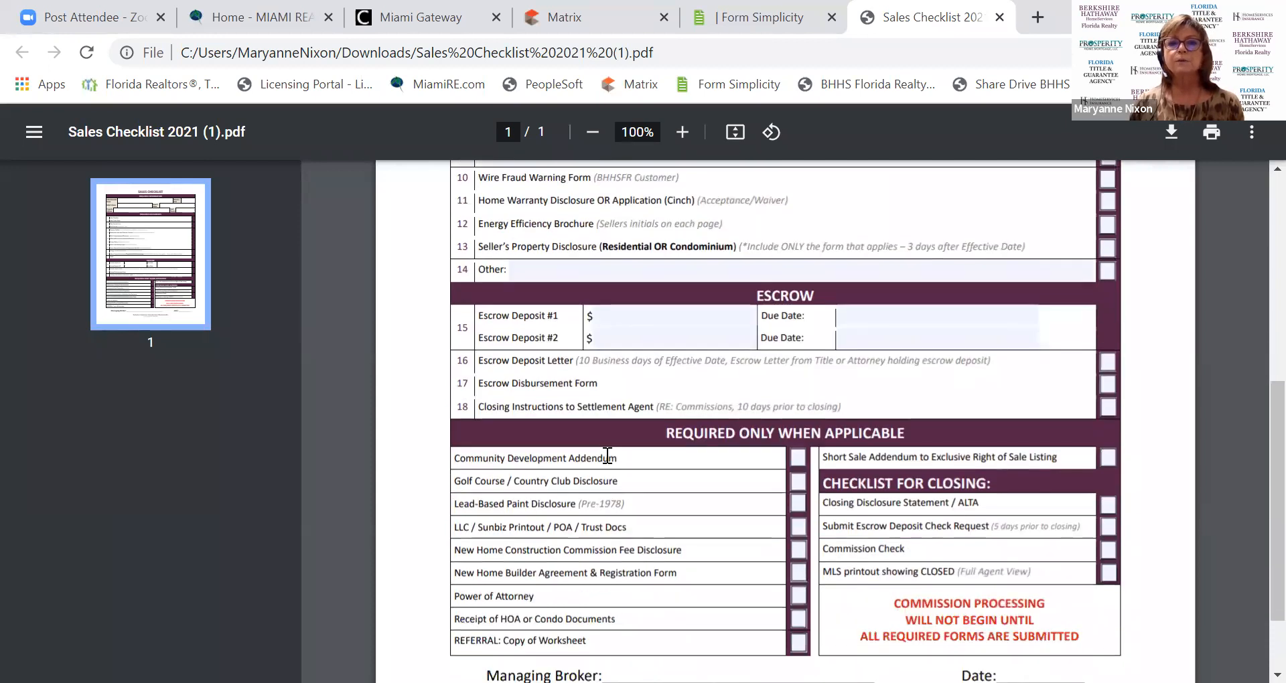
scroll(609, 462, "down", 1)
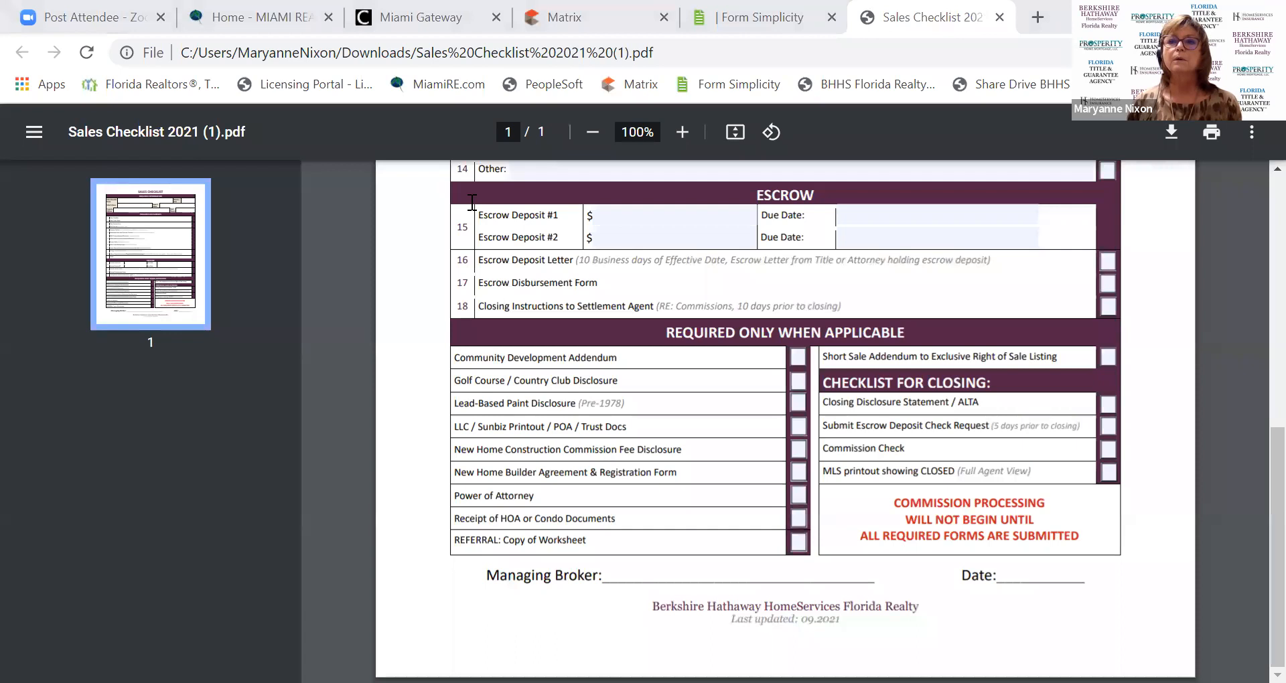
scroll(663, 522, "up", 6)
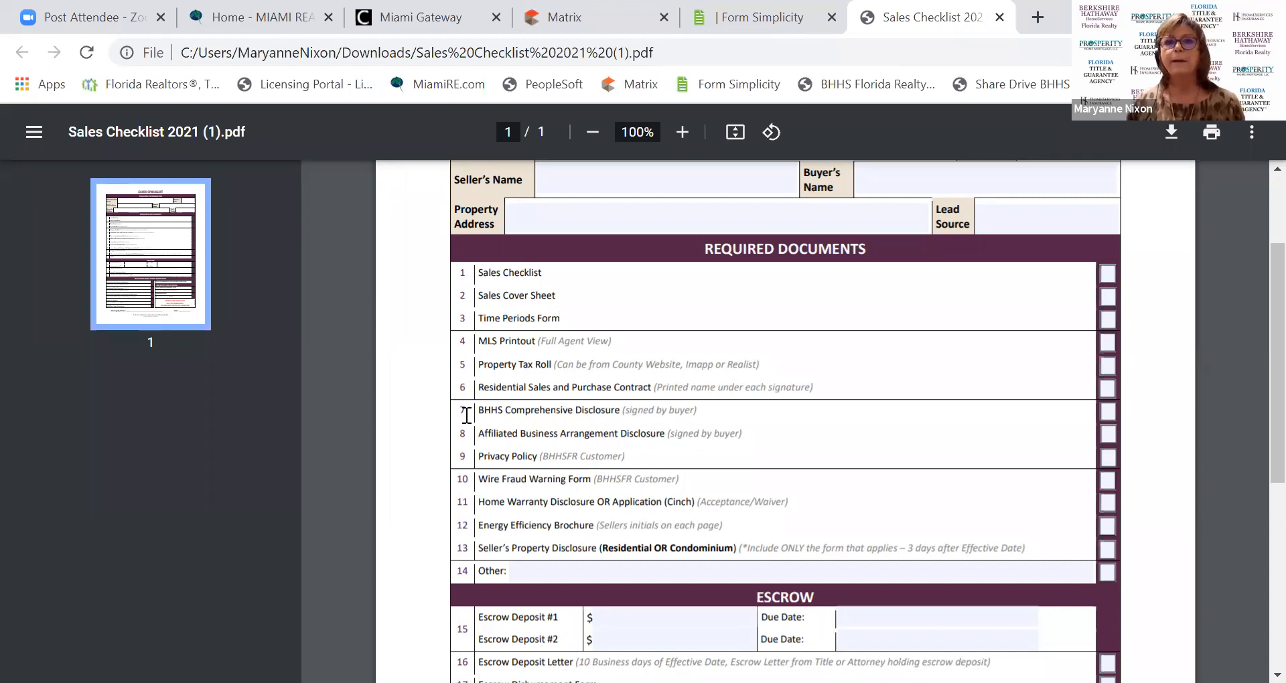
scroll(770, 442, "up", 2)
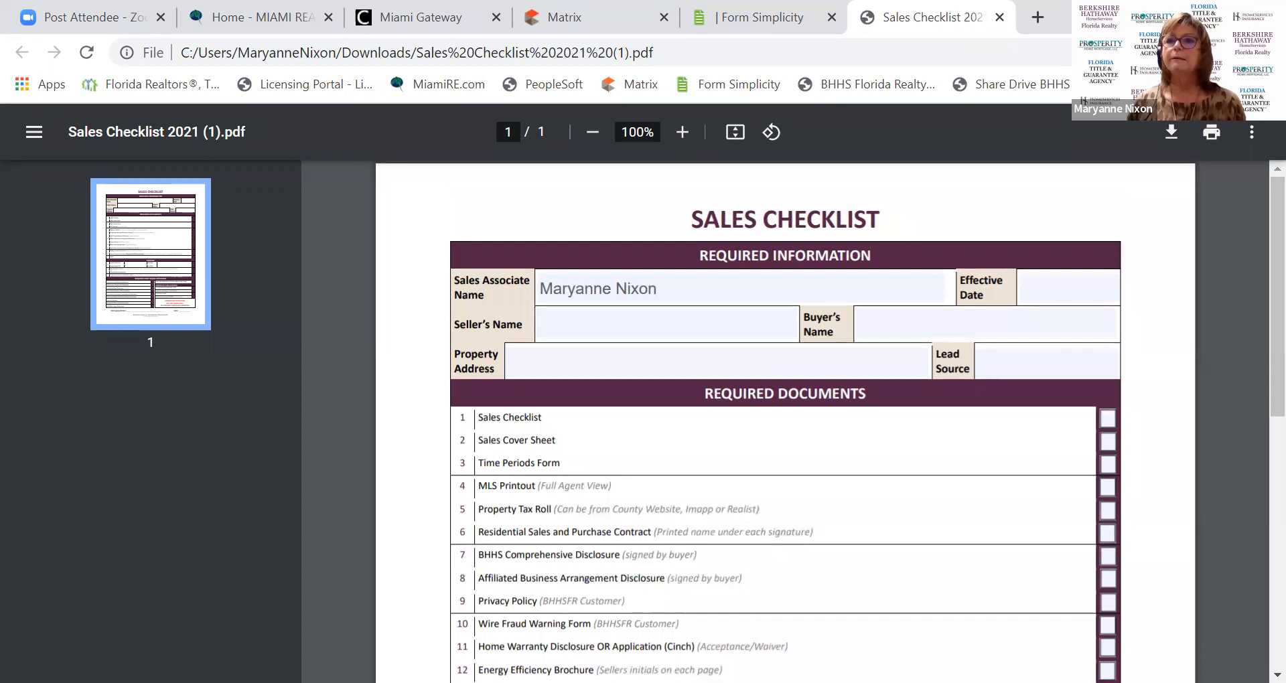
scroll(661, 648, "down", 5)
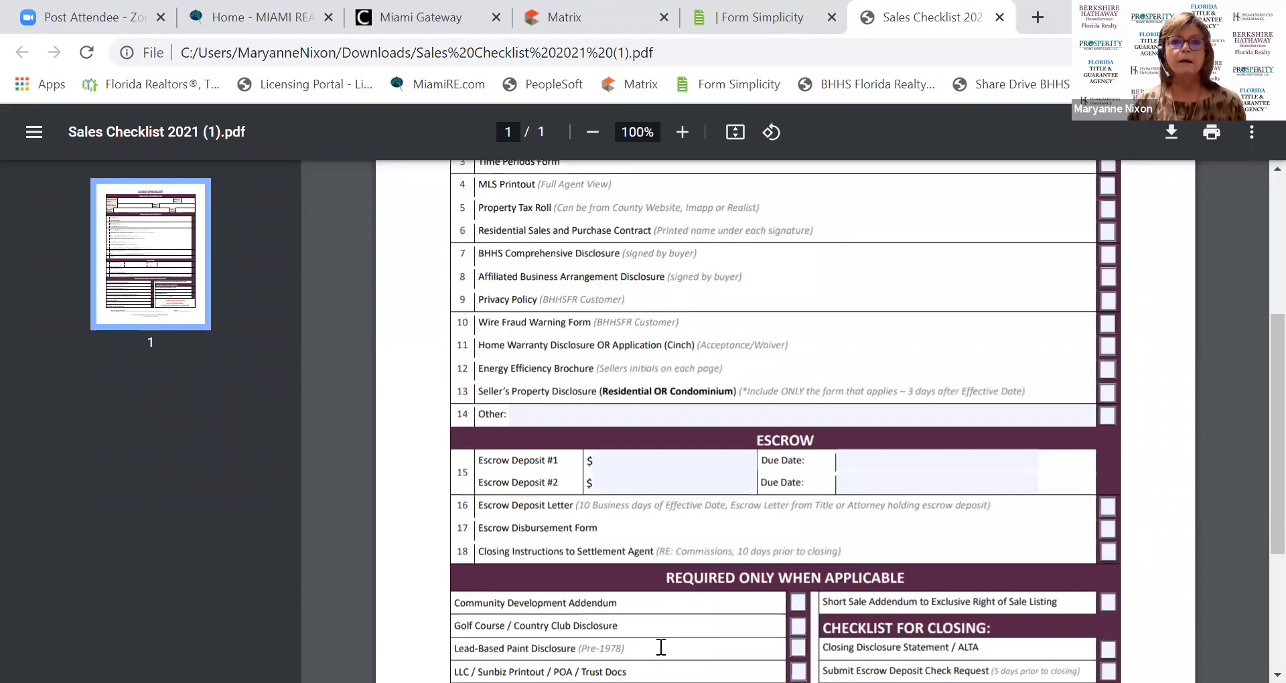
scroll(480, 582, "up", 5)
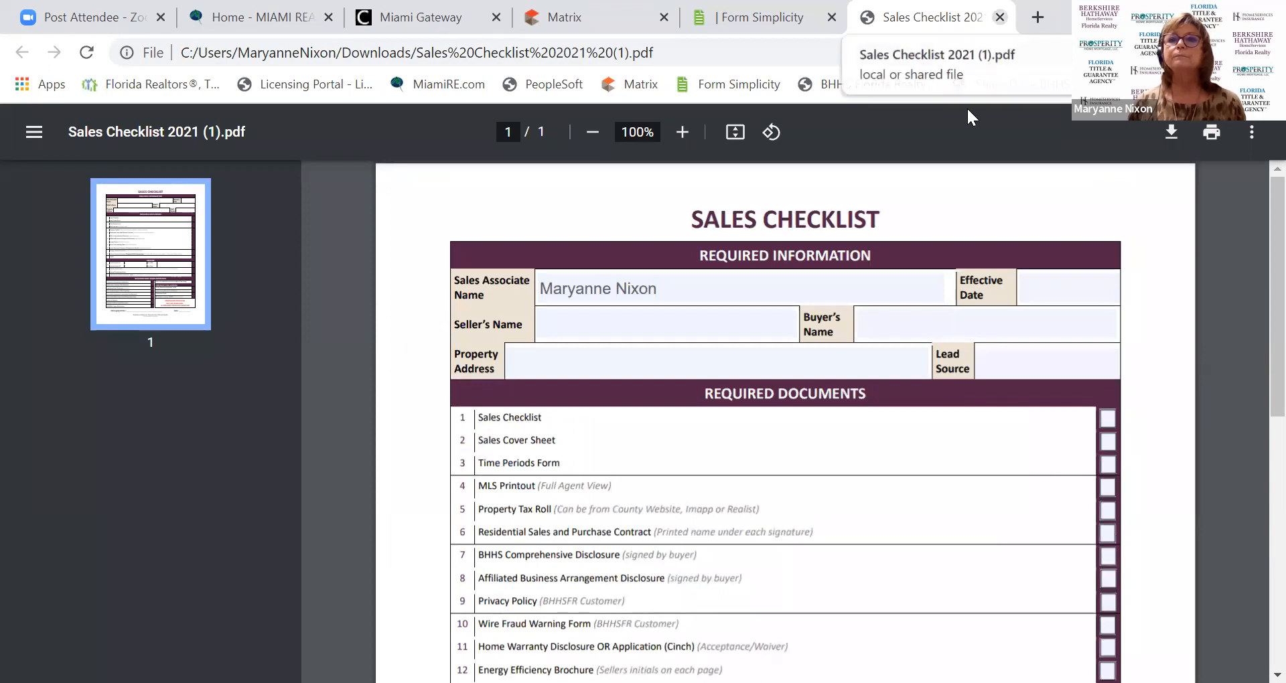
Close the Sales Checklist PDF tab and the Form Simplicity tab with Ctrl+W.
key("ctrl+w")
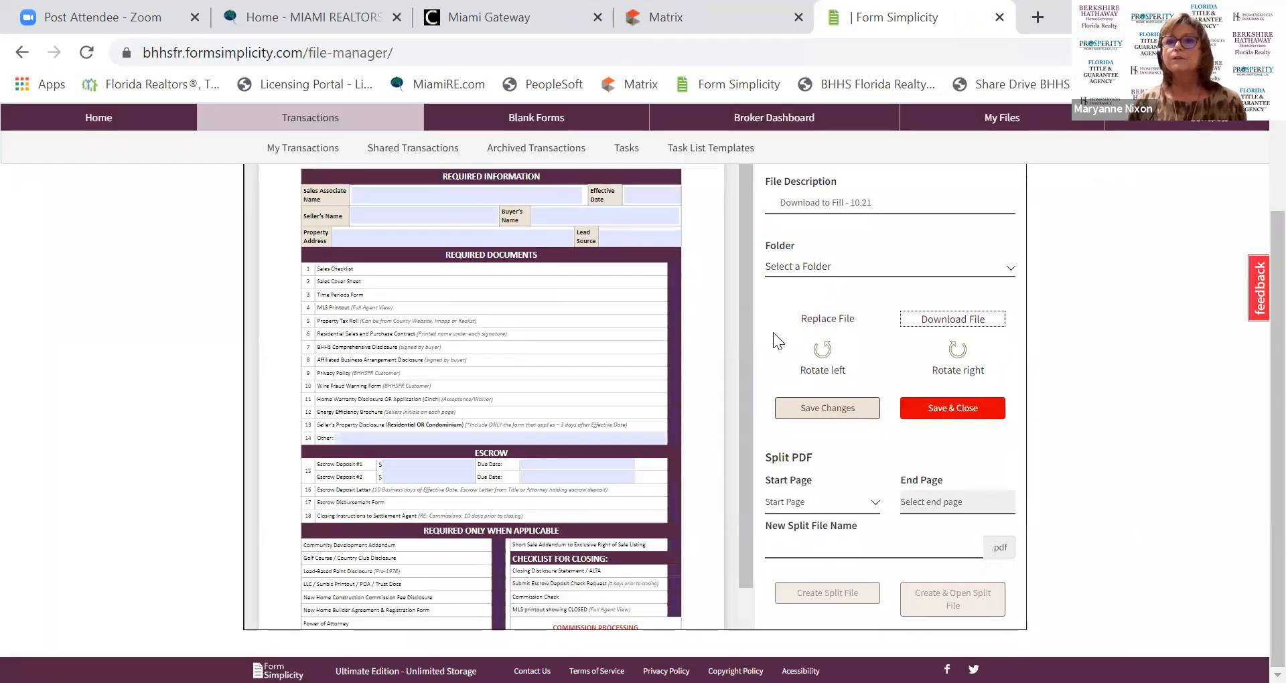
scroll(773, 333, "up", 2)
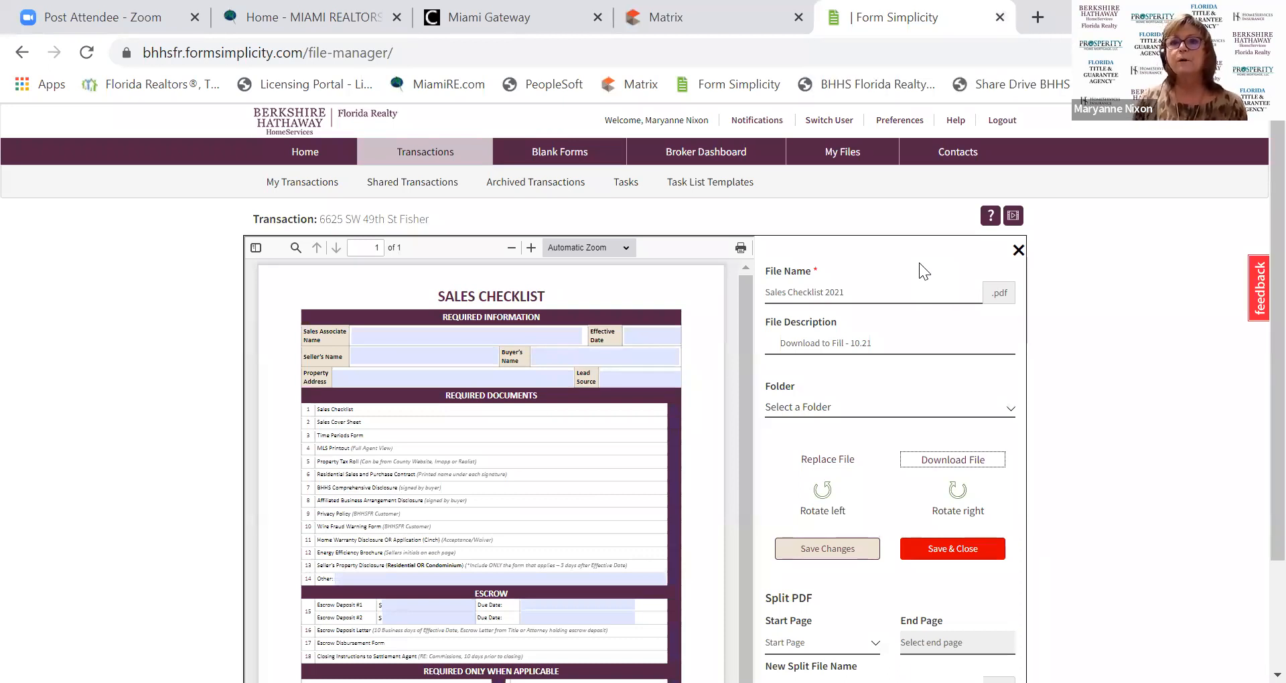
key("ctrl+w")
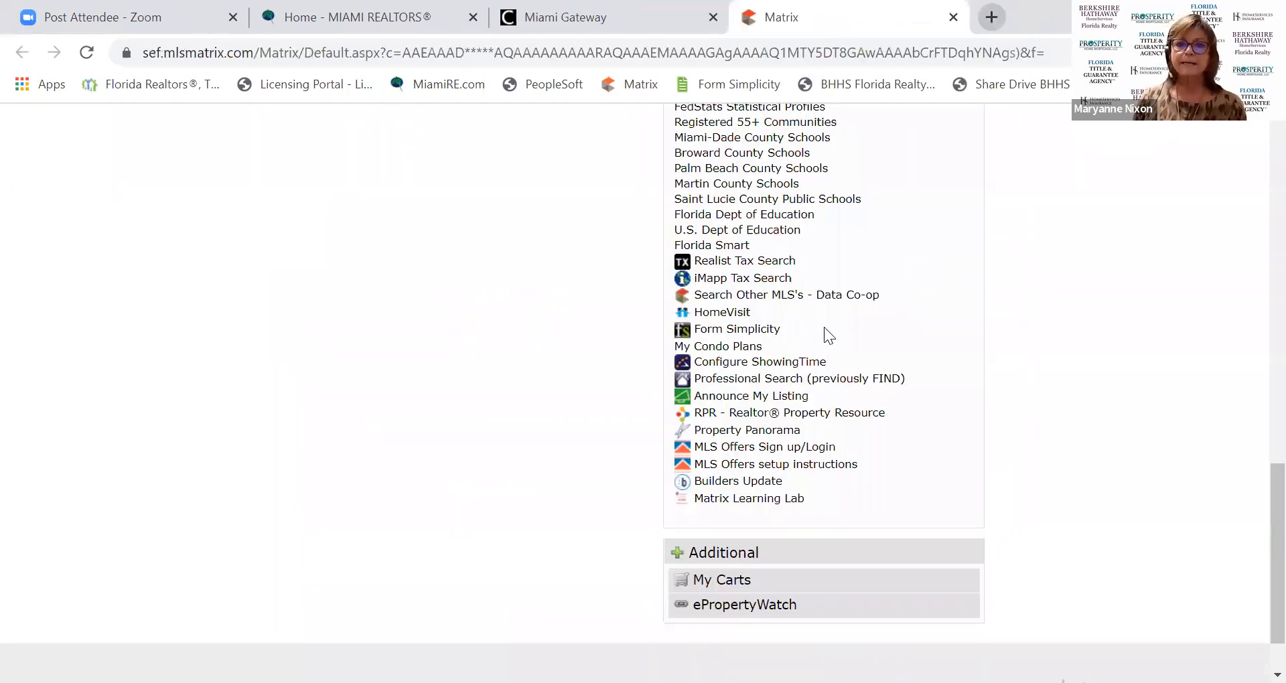